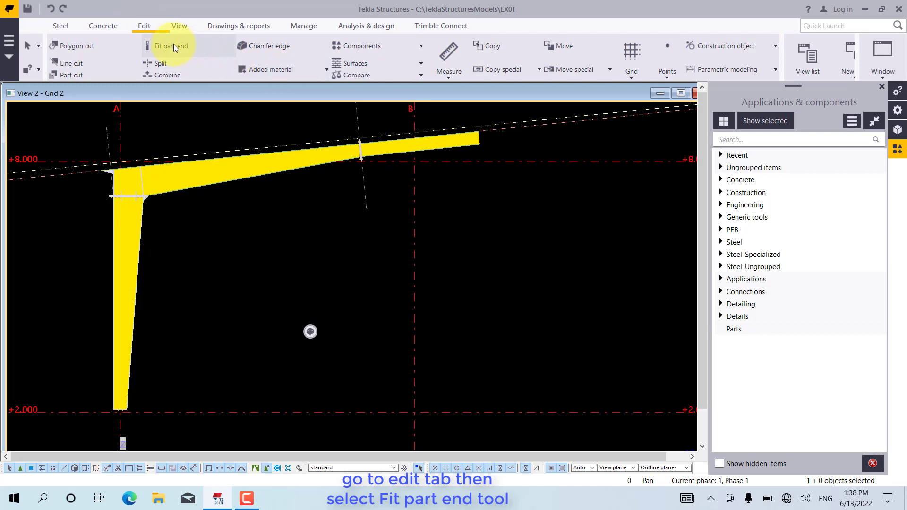
Start the Fit part end command and pick the rafter's top flange as the part to fit
click(171, 45)
scroll(128, 201, up, 2)
scroll(128, 144, up, 5)
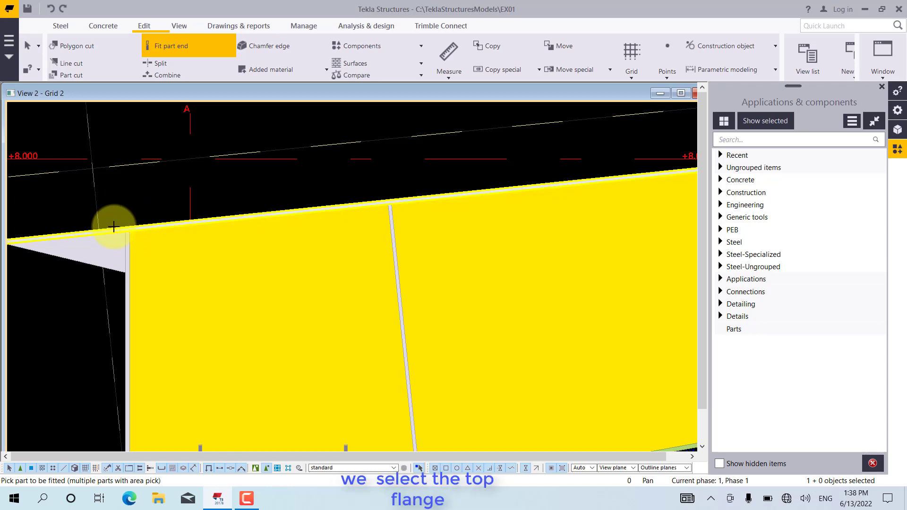
scroll(196, 222, down, 2)
scroll(128, 219, up, 1)
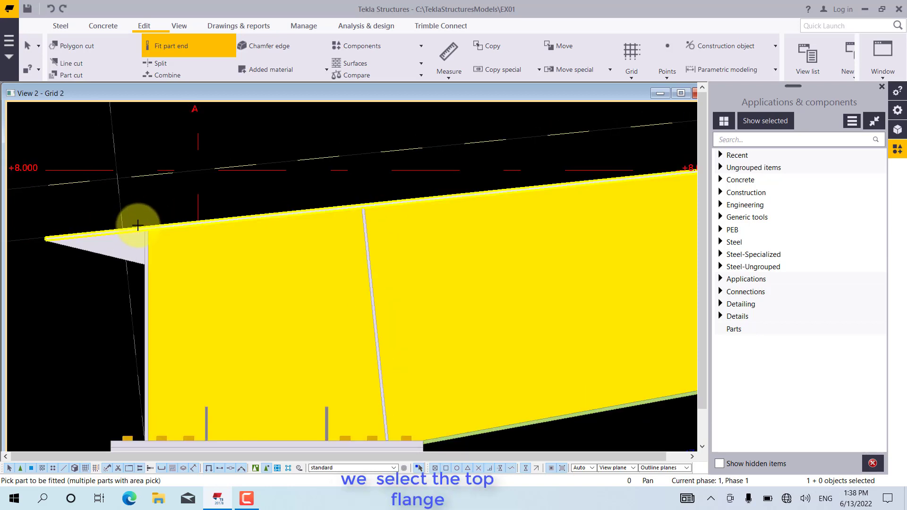
click(138, 225)
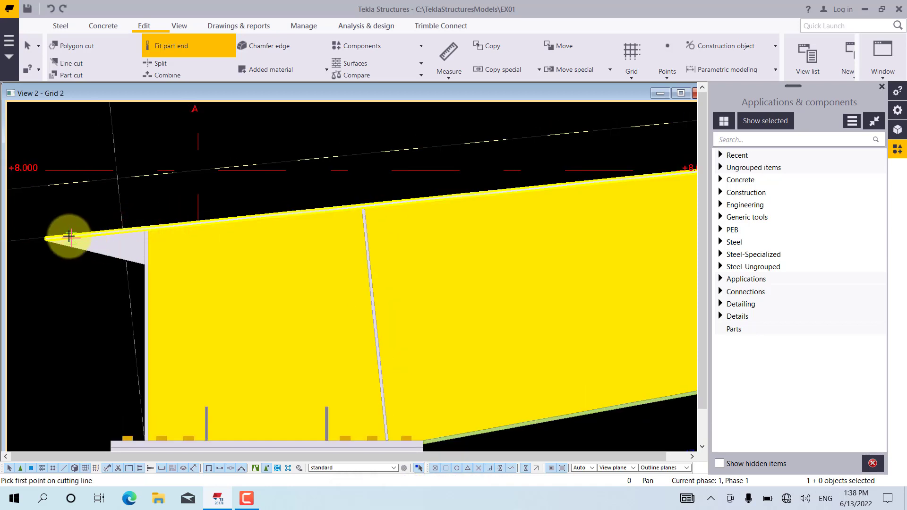
Set the temporary reference point at the top flange's outer end above the column, using the End snap
scroll(41, 258, up, 2)
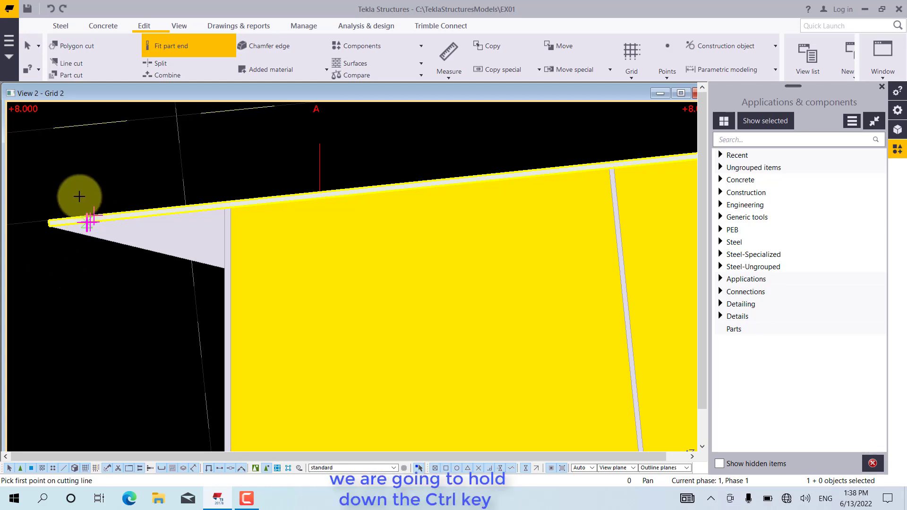
right_click(49, 199)
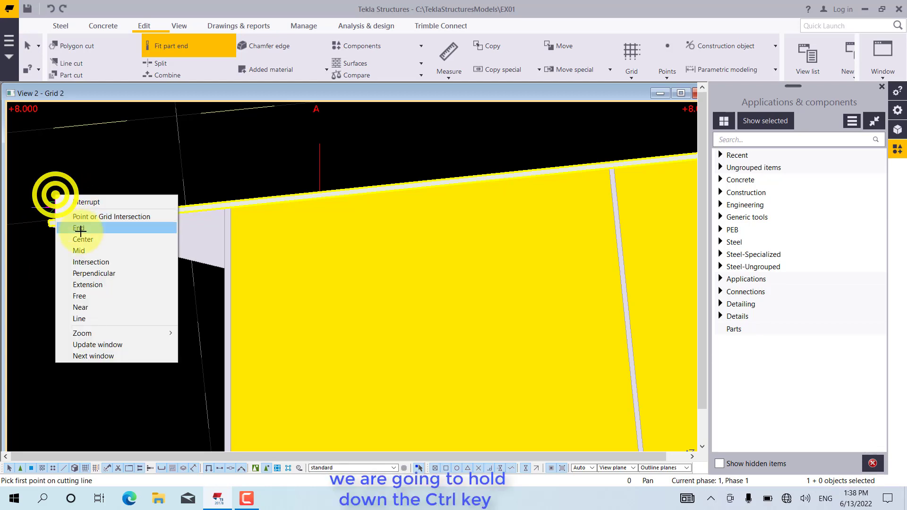
click(82, 230)
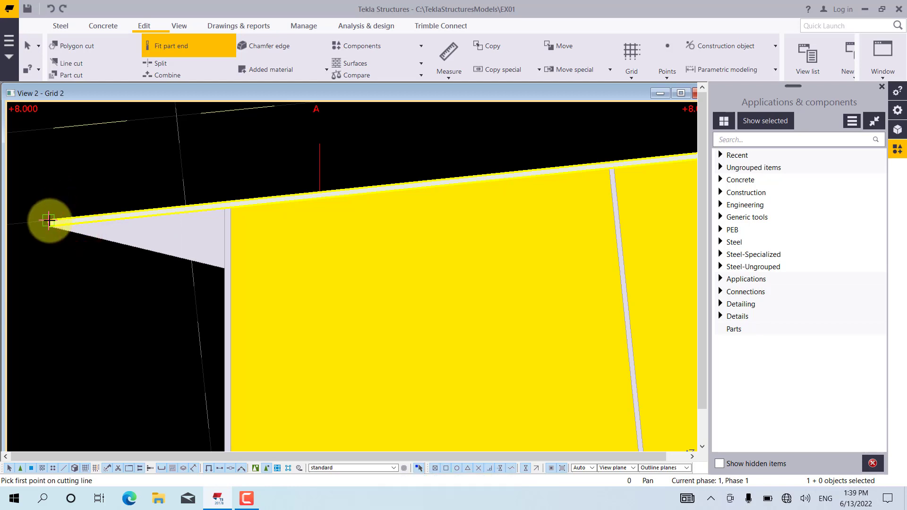
click(49, 221)
scroll(81, 258, down, 3)
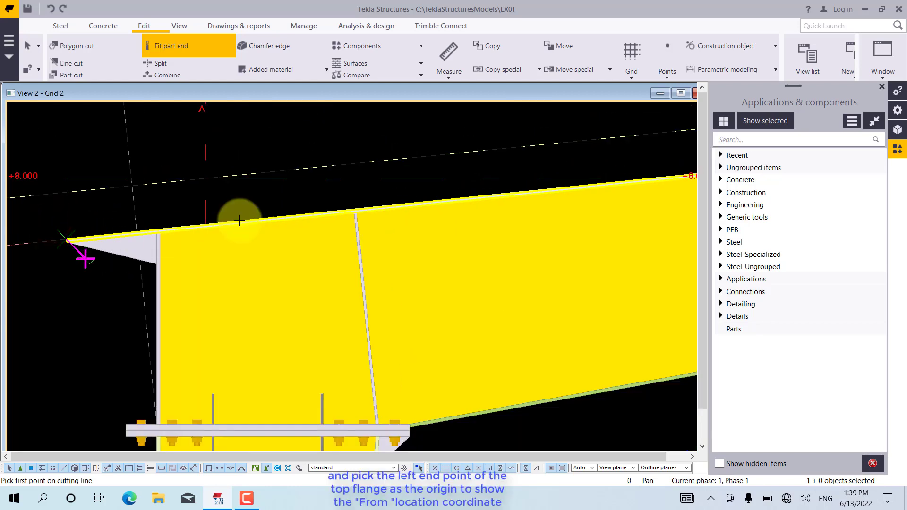
Place the first cutting-line point at numeric location 4500 from the reference point along the top flange's upper edge
scroll(563, 184, up, 1)
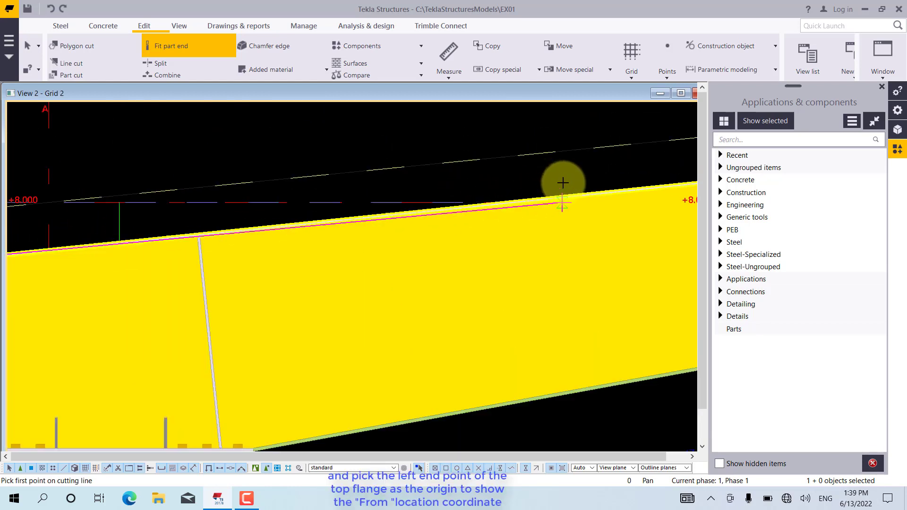
scroll(563, 183, up, 2)
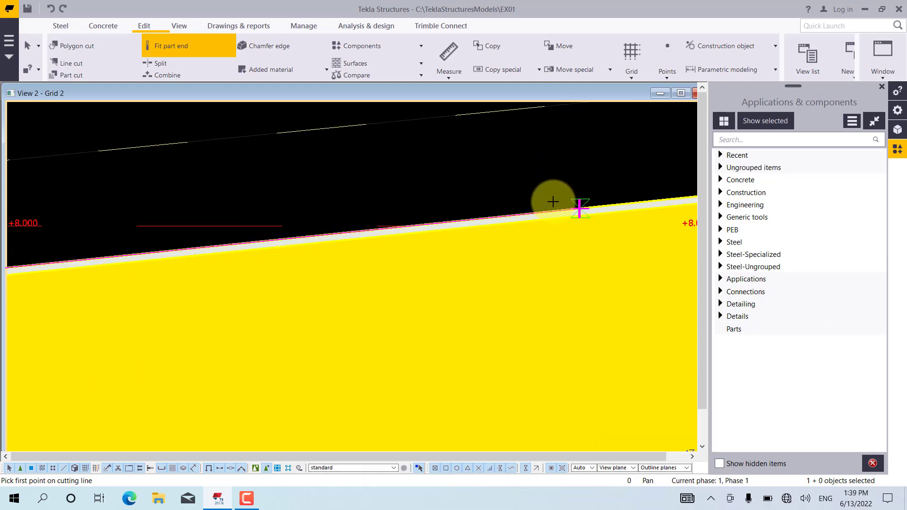
scroll(551, 199, down, 3)
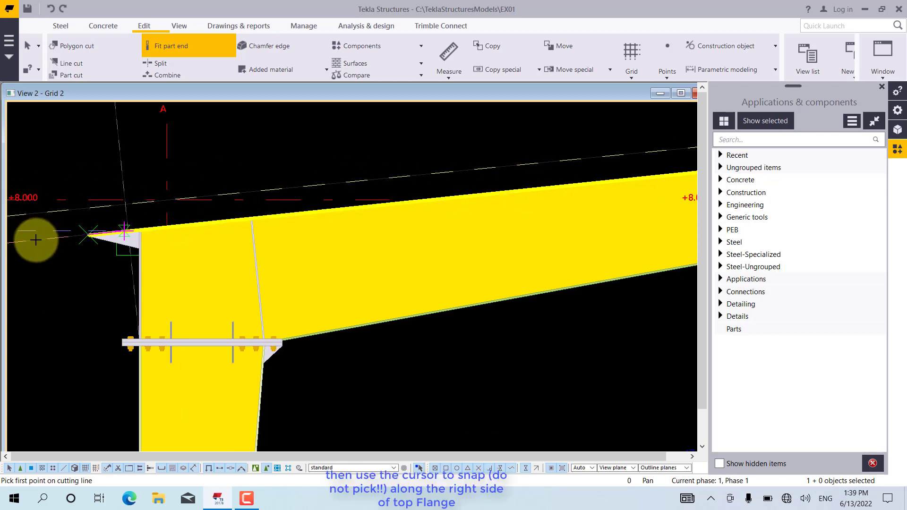
scroll(52, 241, up, 5)
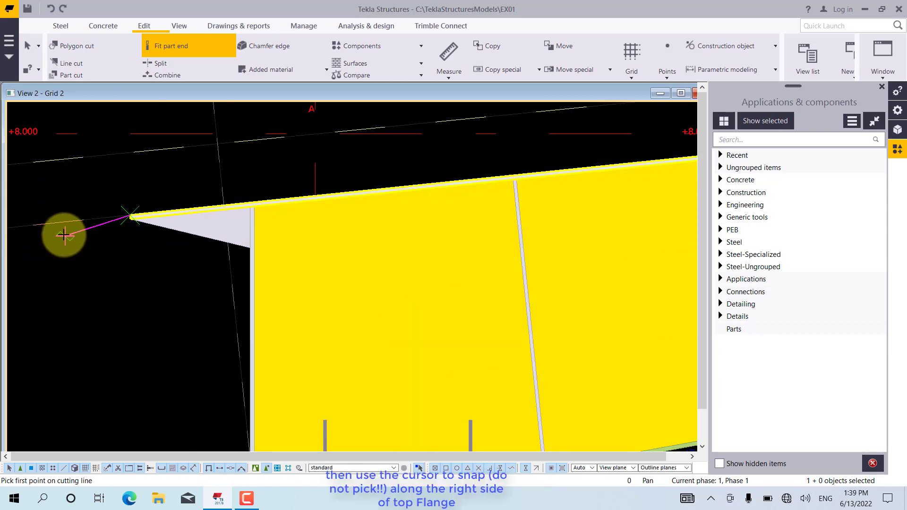
scroll(142, 206, up, 5)
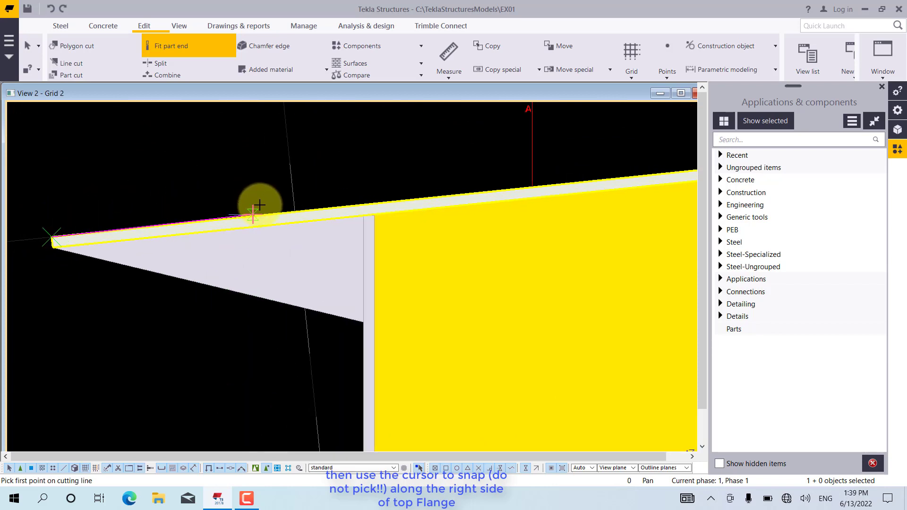
scroll(259, 212, up, 1)
scroll(265, 190, up, 3)
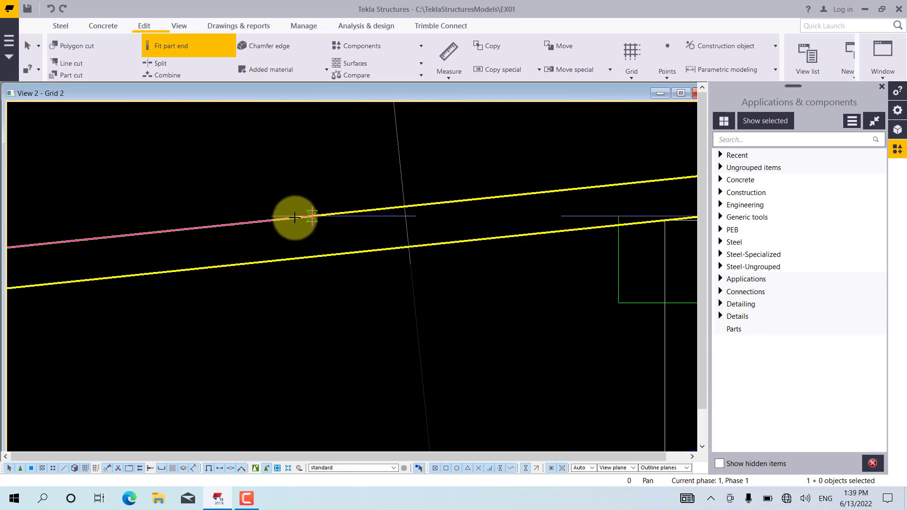
scroll(295, 218, down, 3)
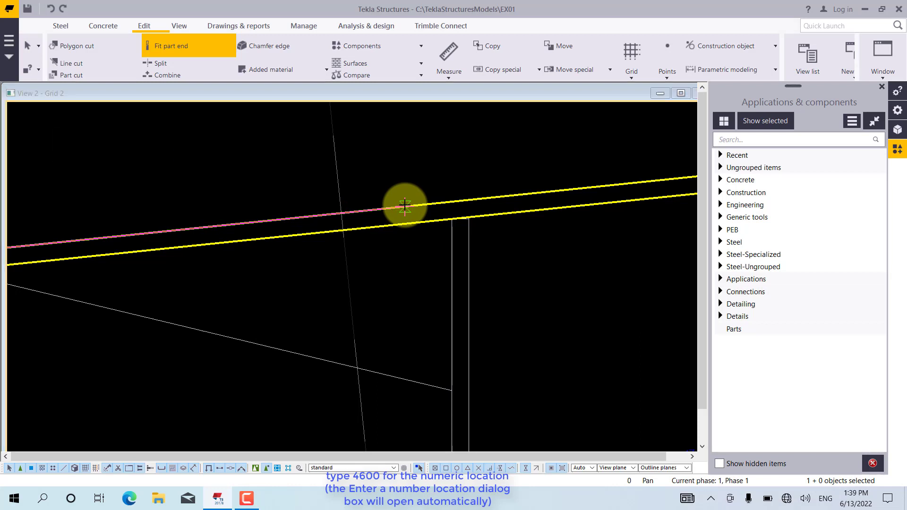
text(4500)
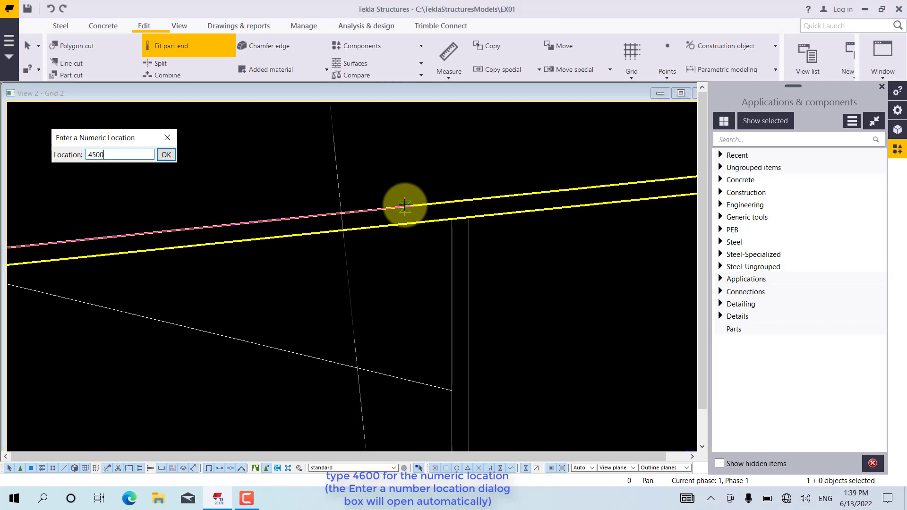
key(Return)
scroll(242, 239, down, 9)
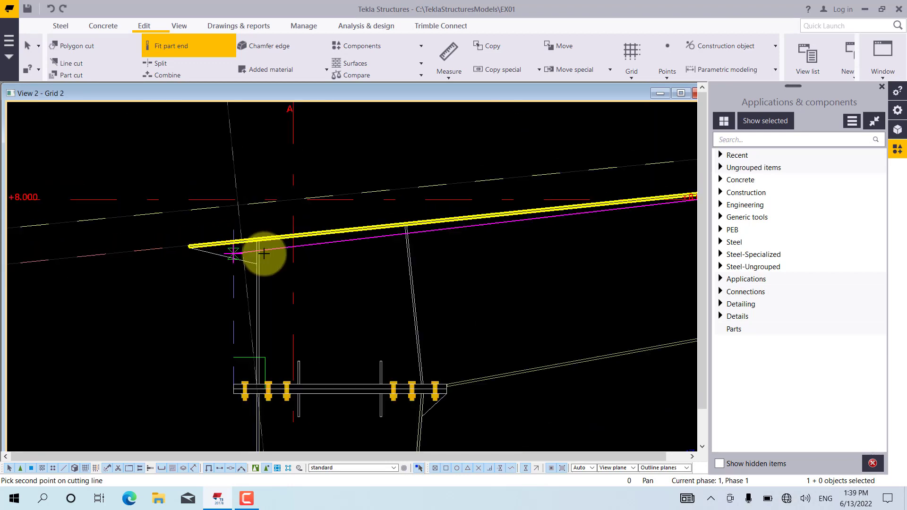
Place the second cutting-line point with the Perpendicular snap on the sloped construction line above the flange, and end the fitting command
scroll(246, 252, down, 5)
scroll(189, 233, down, 2)
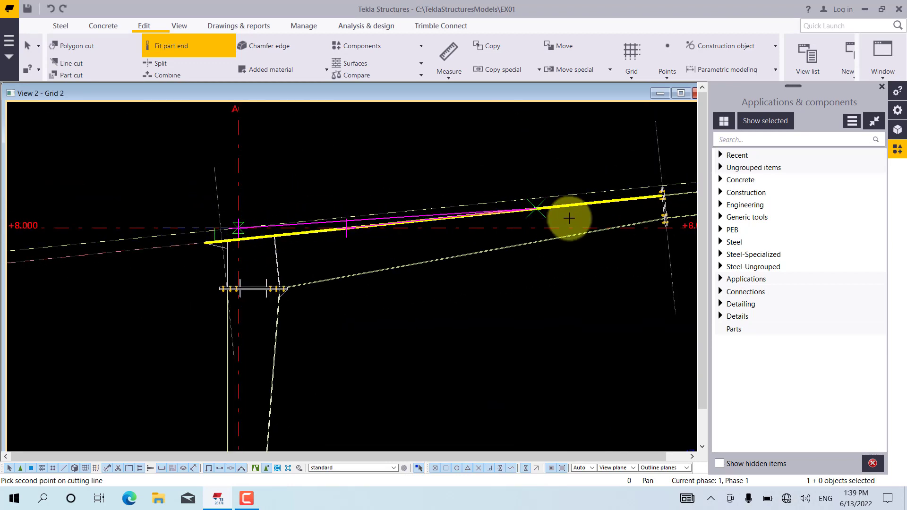
scroll(563, 210, up, 8)
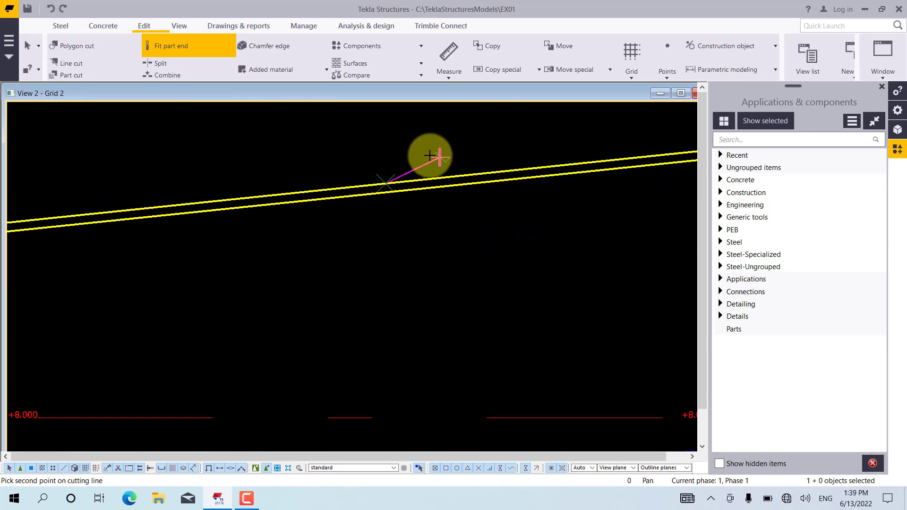
scroll(424, 248, down, 3)
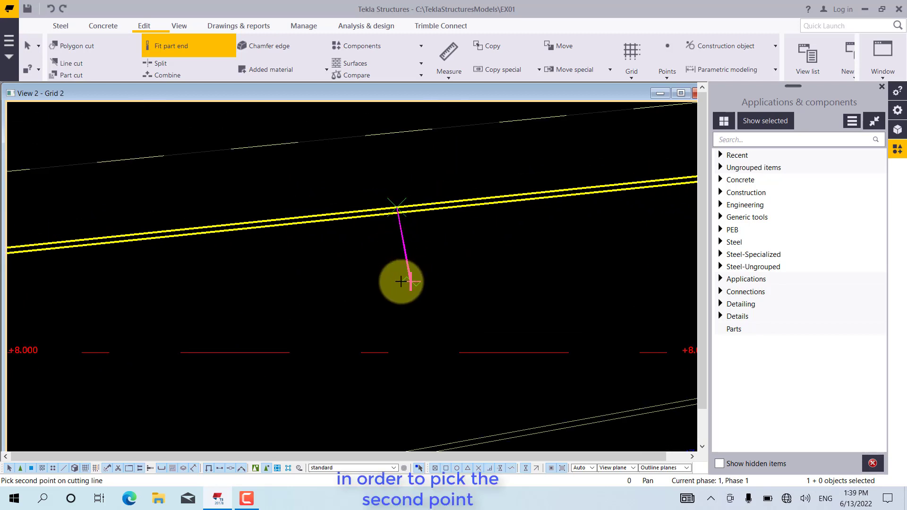
scroll(385, 269, down, 2)
scroll(492, 223, down, 2)
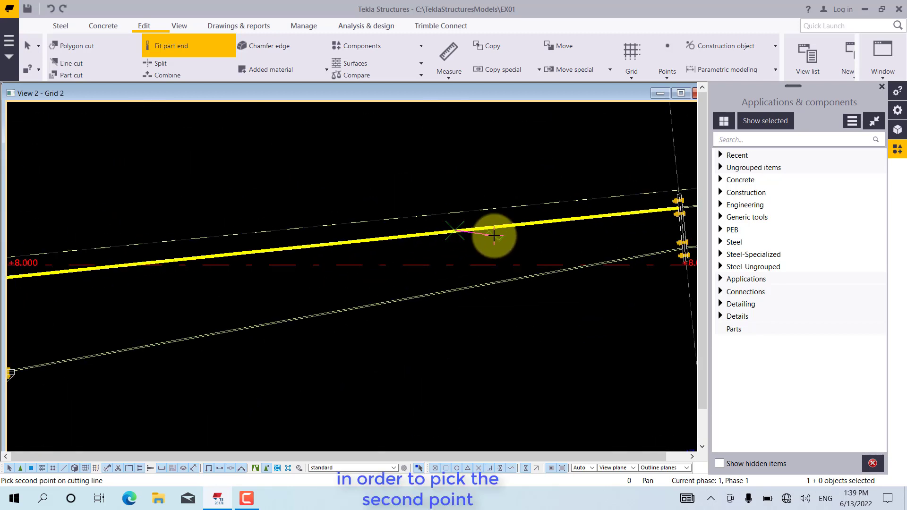
scroll(493, 238, down, 2)
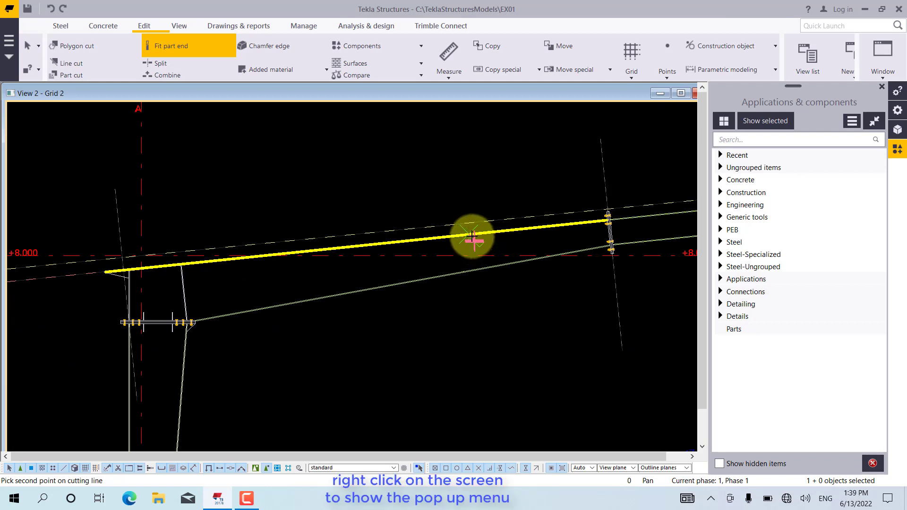
scroll(471, 235, up, 4)
right_click(461, 198)
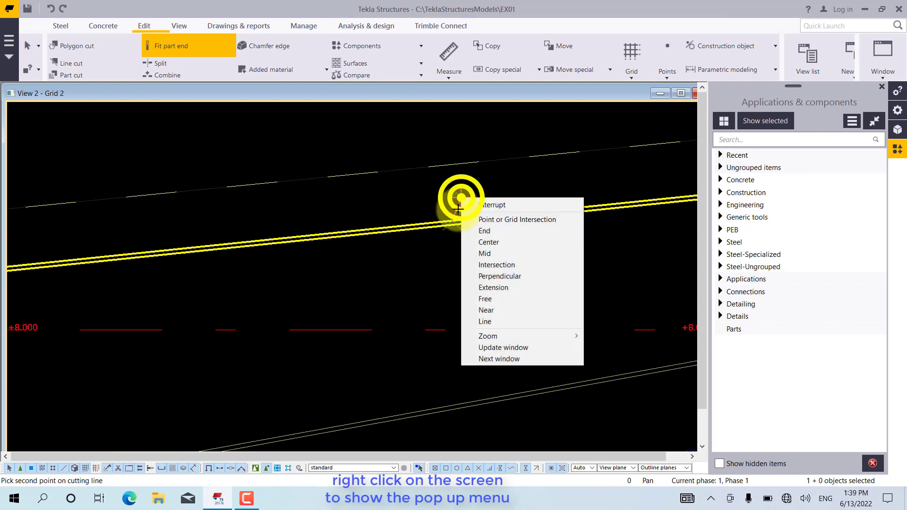
click(490, 275)
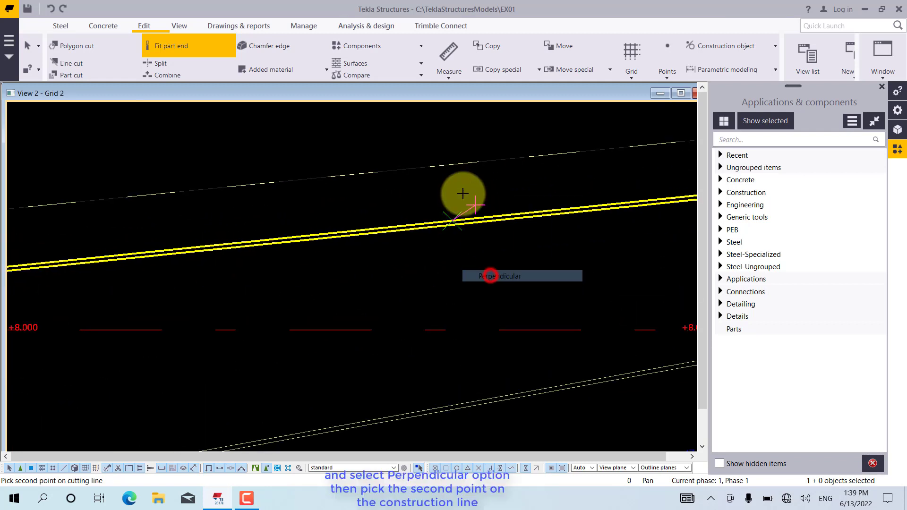
click(440, 165)
right_click(466, 196)
click(467, 204)
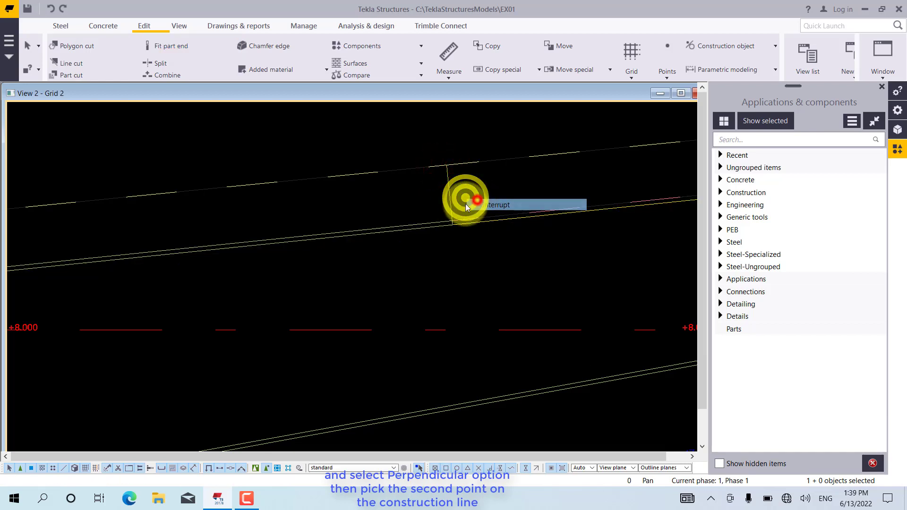
scroll(456, 221, up, 4)
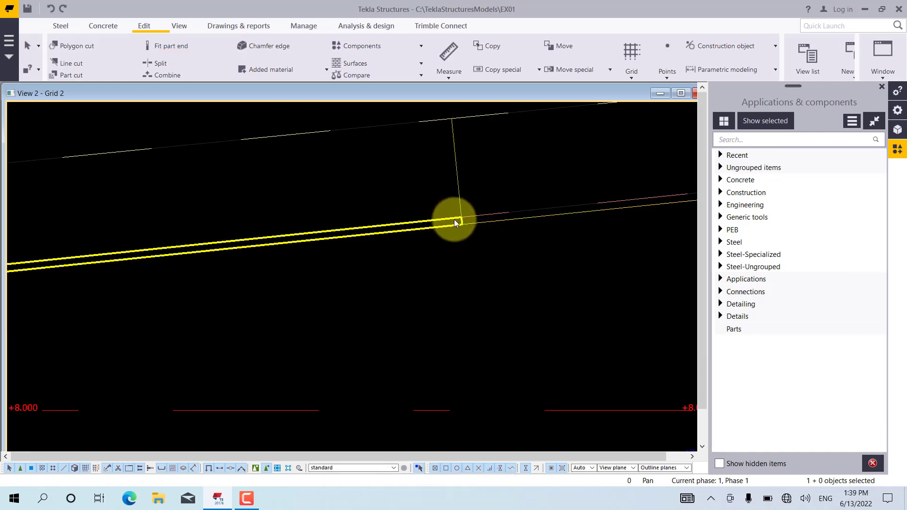
scroll(445, 236, down, 4)
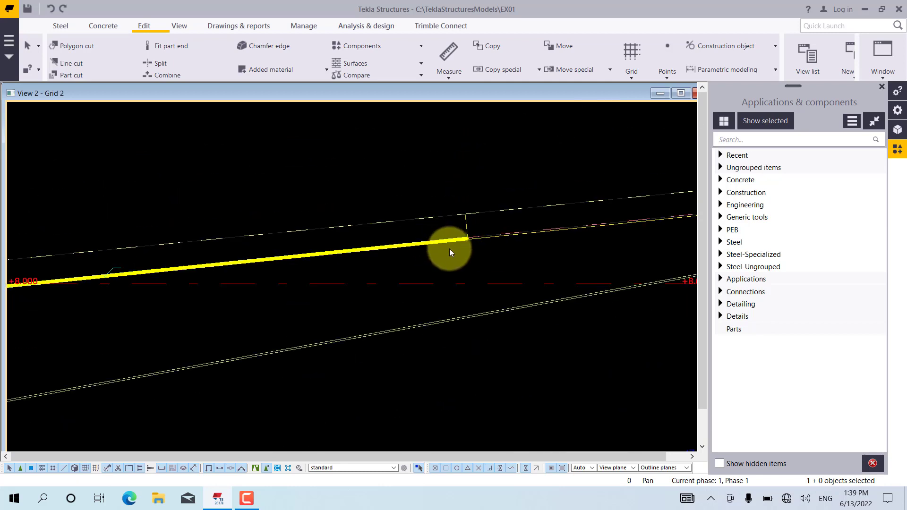
click(486, 254)
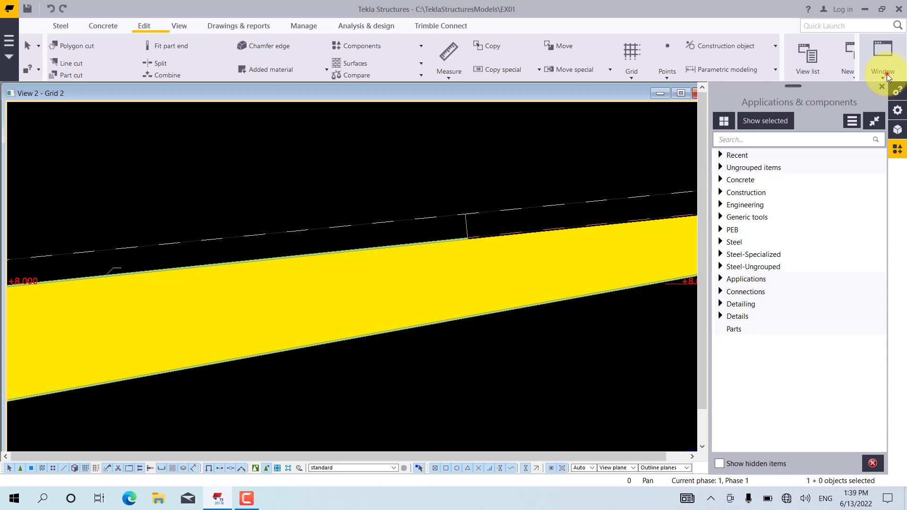
Examine the top flange's cut end in the 3D view beside the grid view, and return to the maximized Grid 2 view
click(886, 75)
click(860, 112)
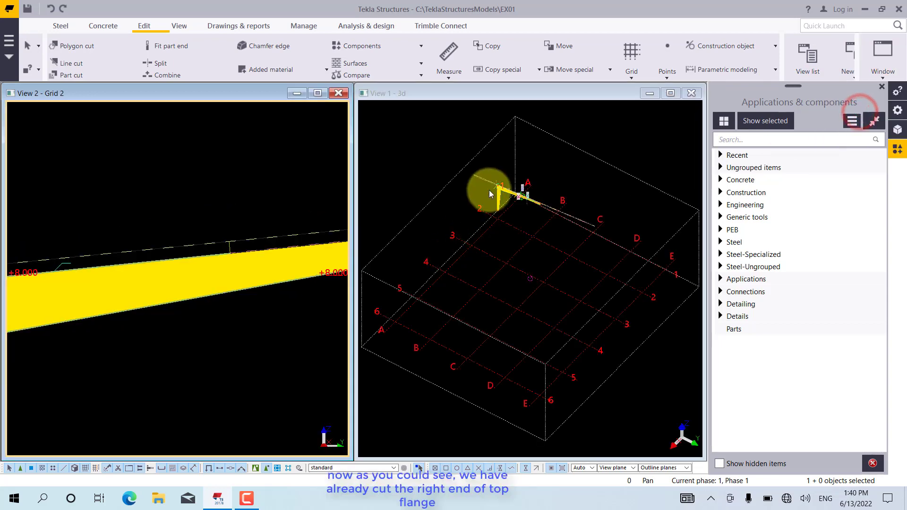
scroll(528, 186, up, 5)
scroll(659, 274, up, 3)
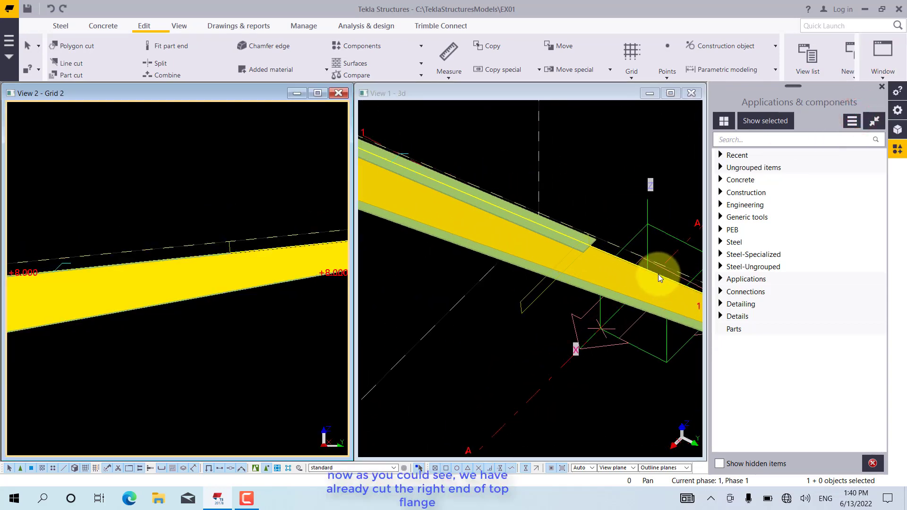
scroll(659, 274, up, 3)
scroll(439, 198, down, 7)
scroll(662, 282, up, 3)
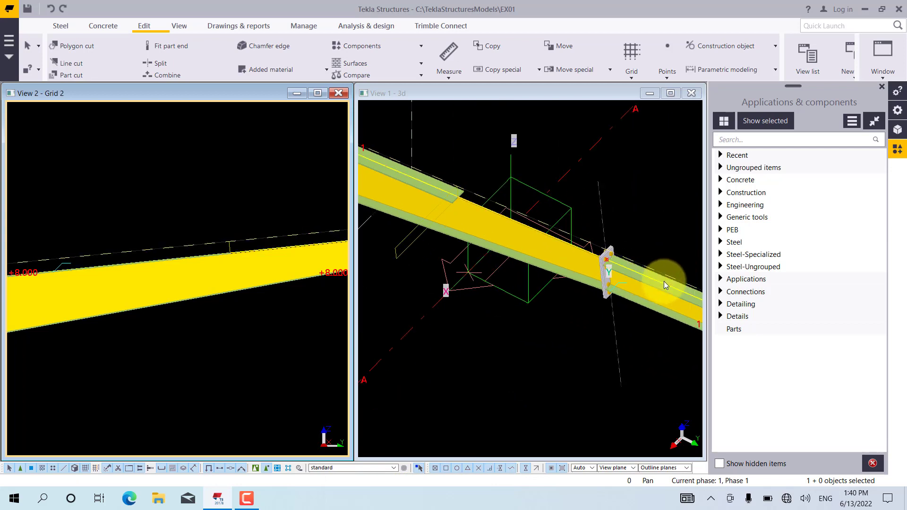
click(593, 385)
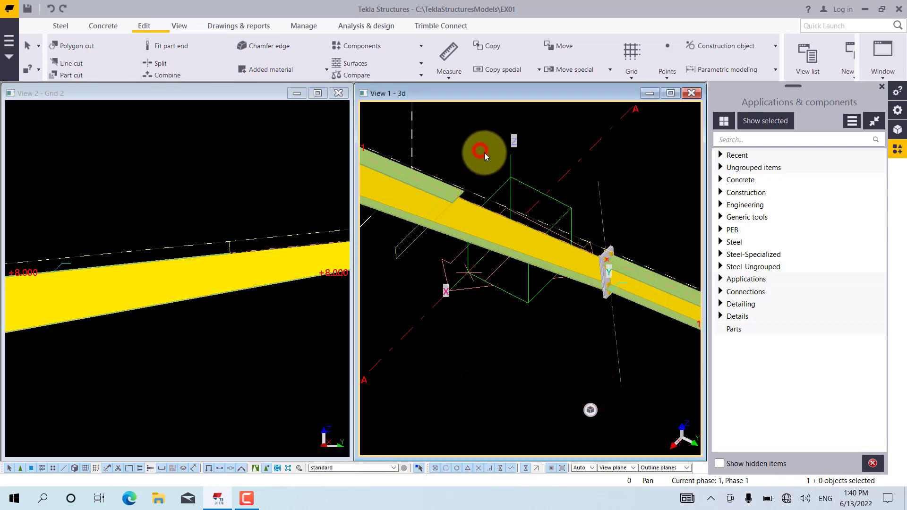
mouse_move(496, 217)
ctrl+middle_down()
mouse_move(450, 218)
mouse_move(507, 213)
ctrl+middle_up()
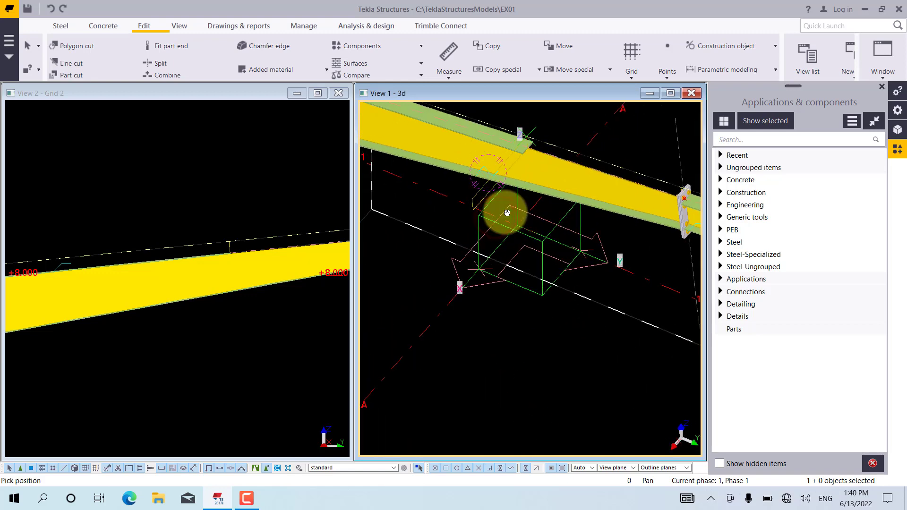
right_click(532, 204)
click(535, 217)
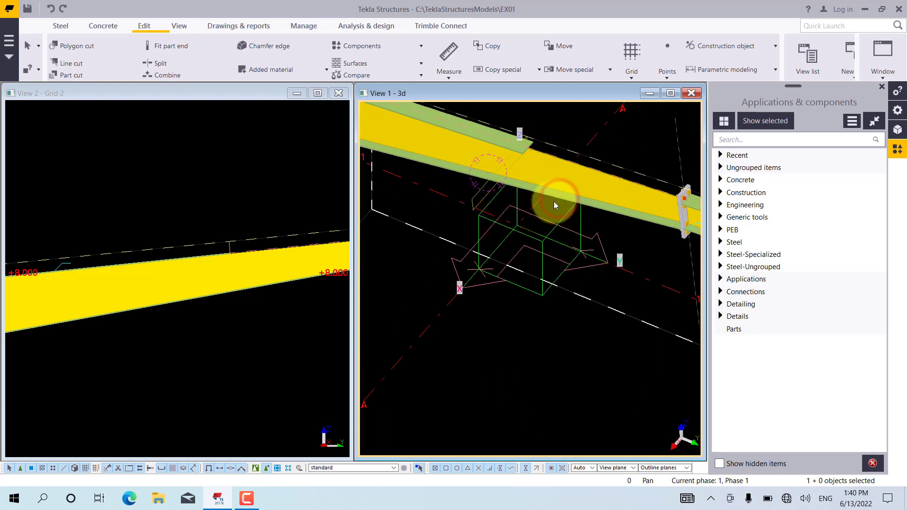
click(555, 178)
ctrl+middle_drag(558, 184, 535, 215)
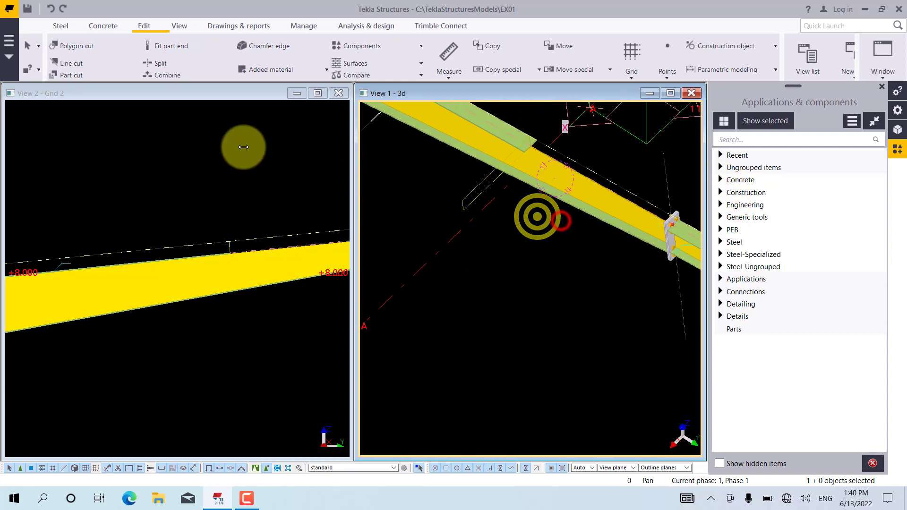
double_click(230, 95)
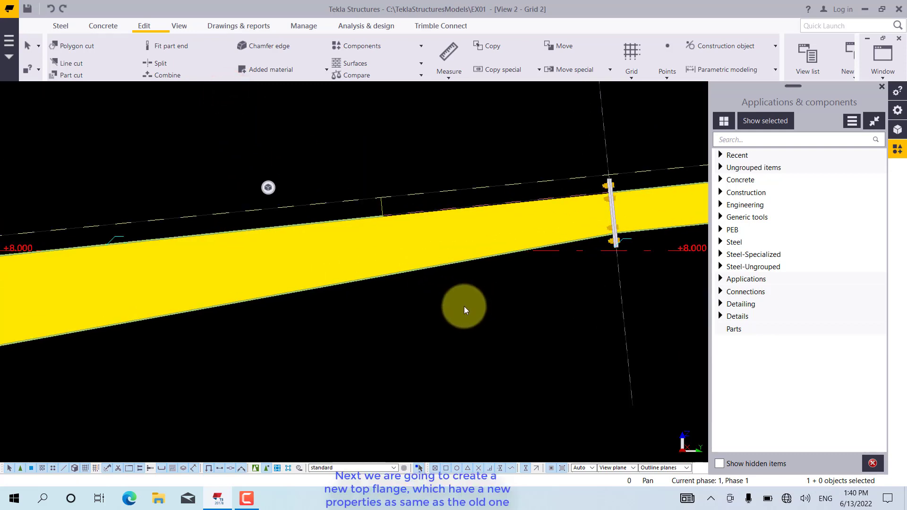
Switch the grid view to wireframe and apply the cut top flange's FLANGE, PLT10x185, S235, class 3 properties as the current beam settings
key(ctrl+1)
click(475, 302)
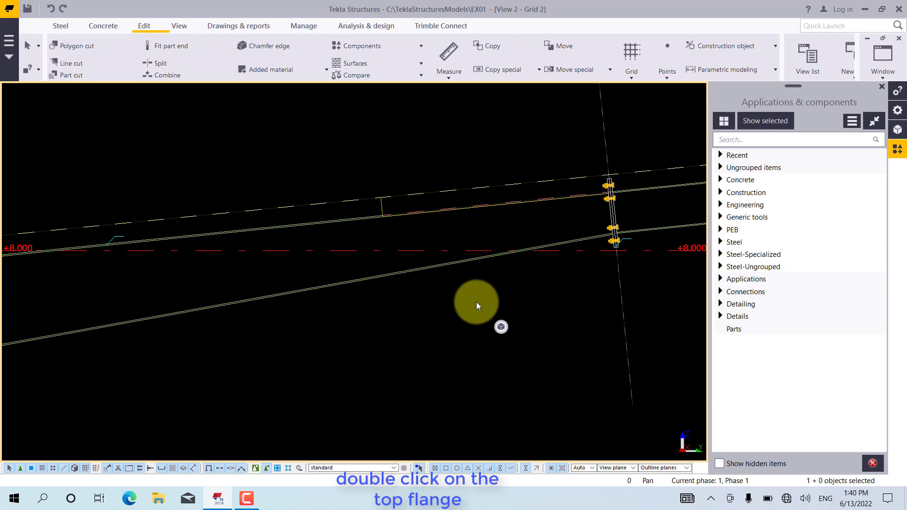
double_click(355, 216)
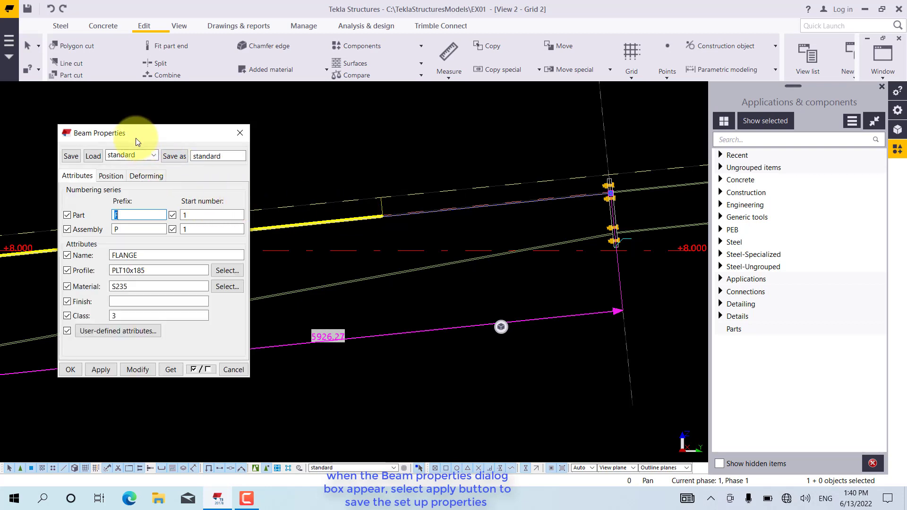
drag(135, 138, 141, 101)
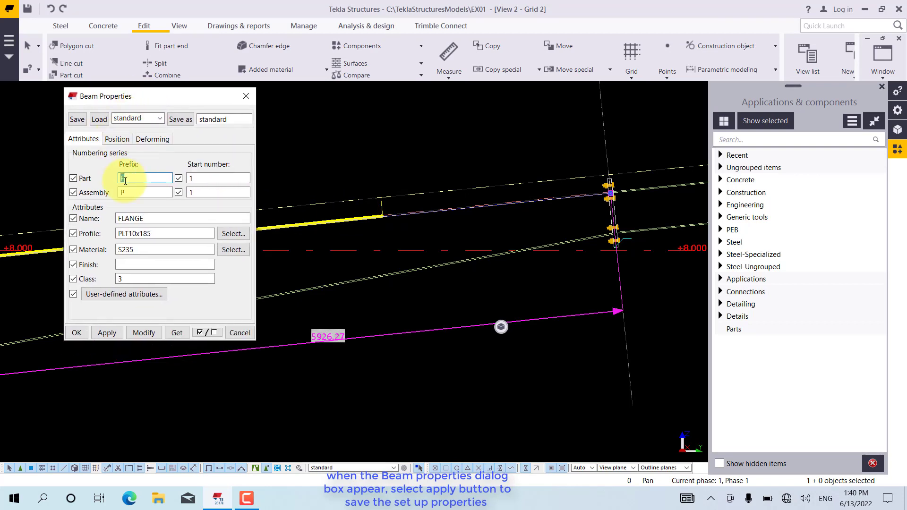
click(103, 333)
click(76, 333)
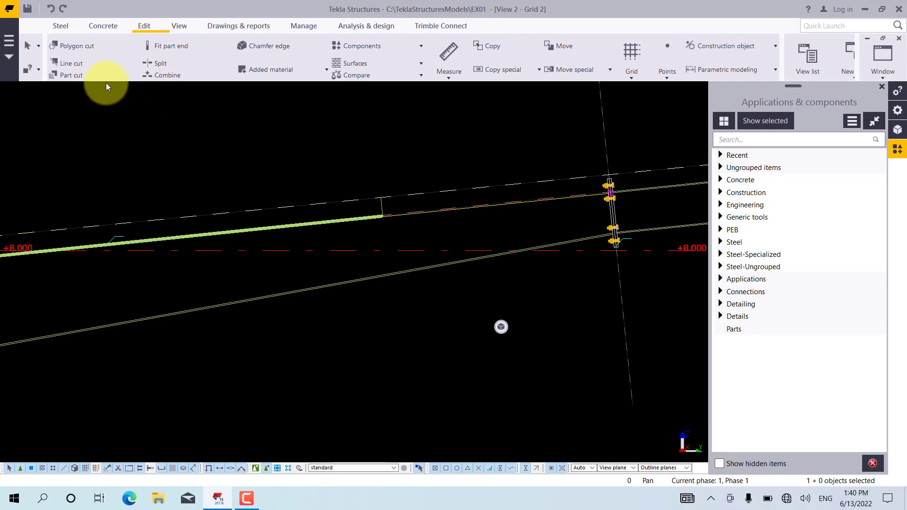
click(65, 27)
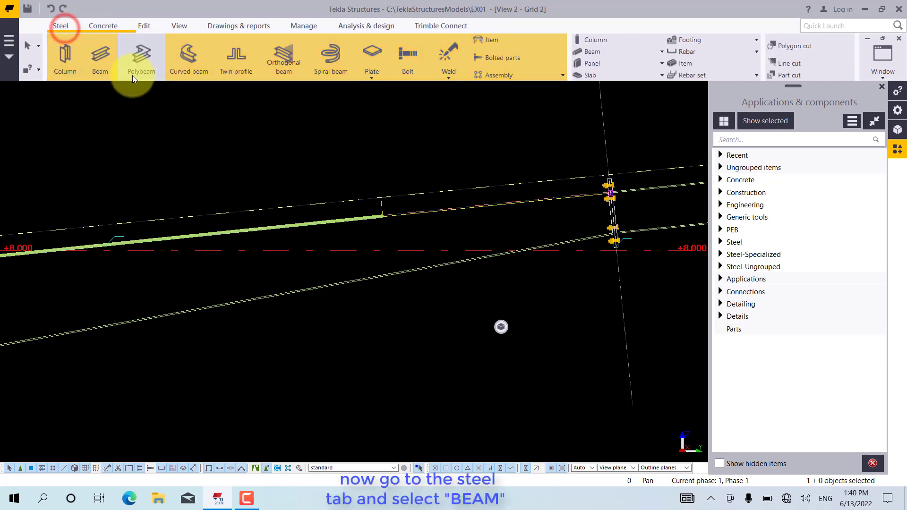
click(101, 52)
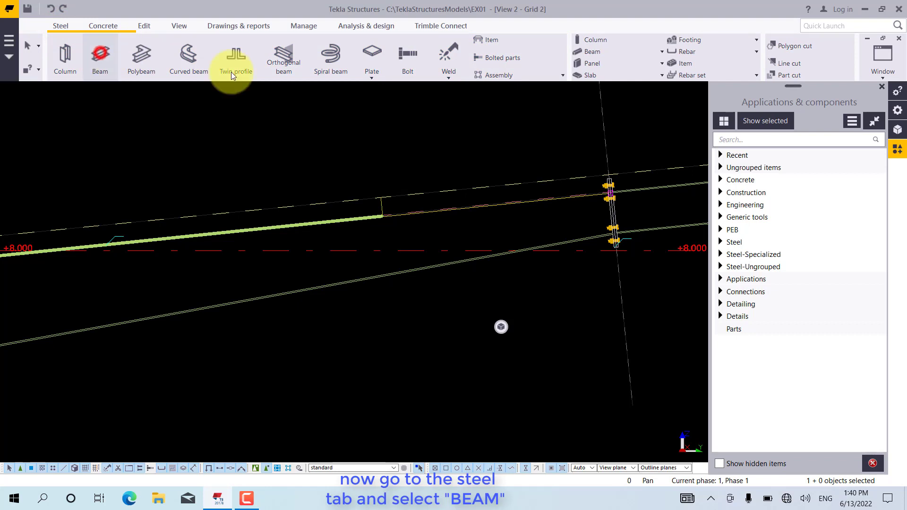
scroll(419, 213, up, 1)
scroll(397, 222, up, 2)
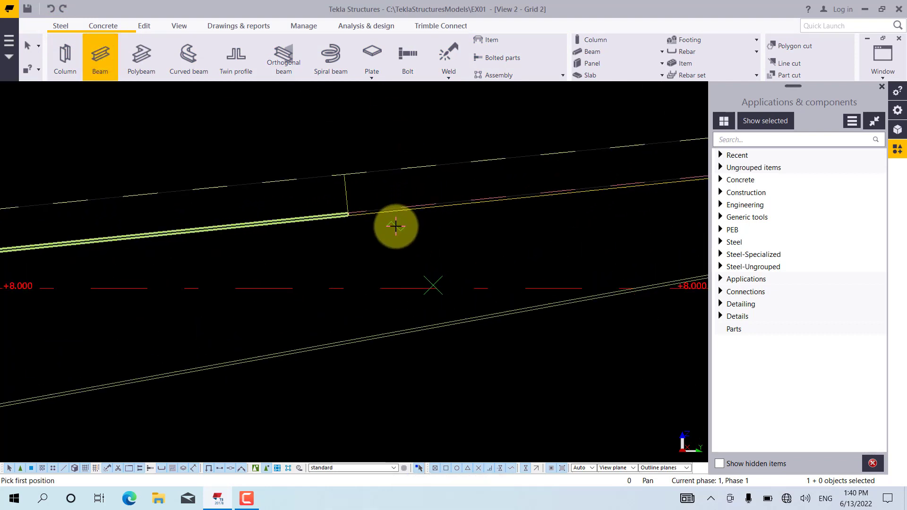
scroll(365, 226, up, 4)
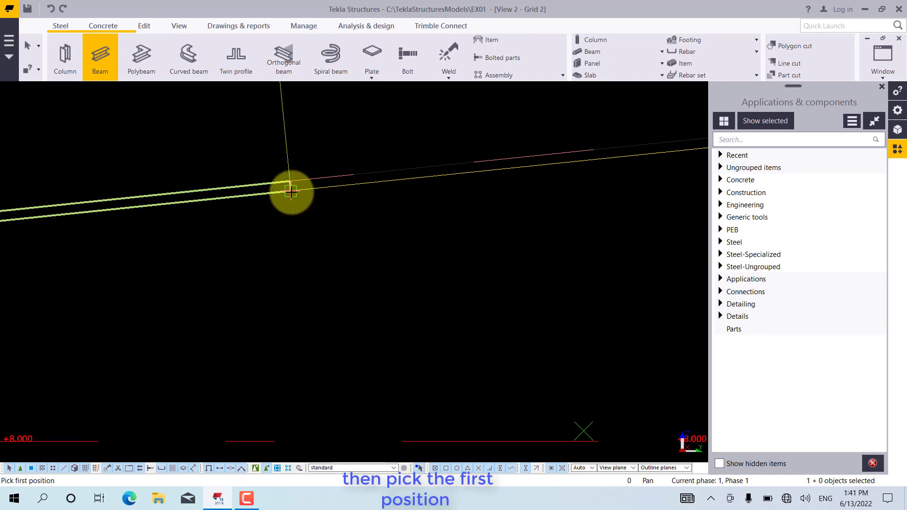
scroll(290, 194, down, 2)
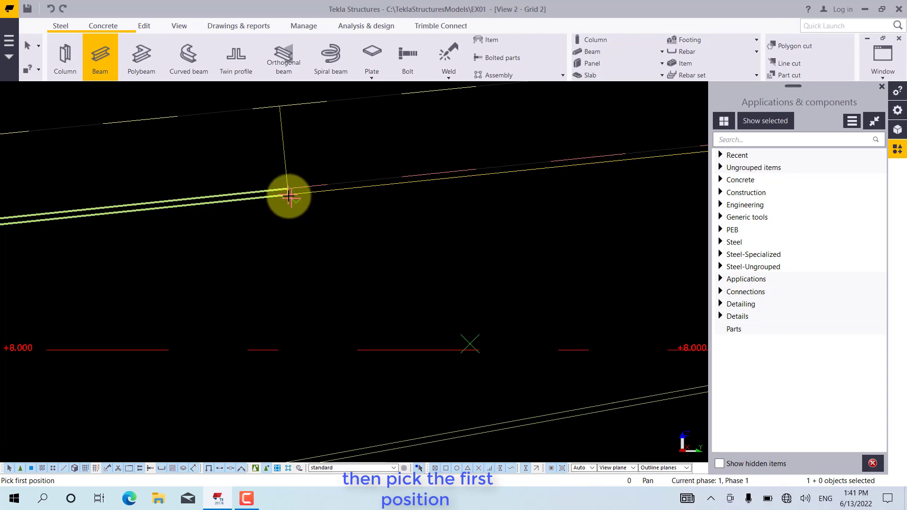
click(287, 195)
scroll(233, 216, down, 2)
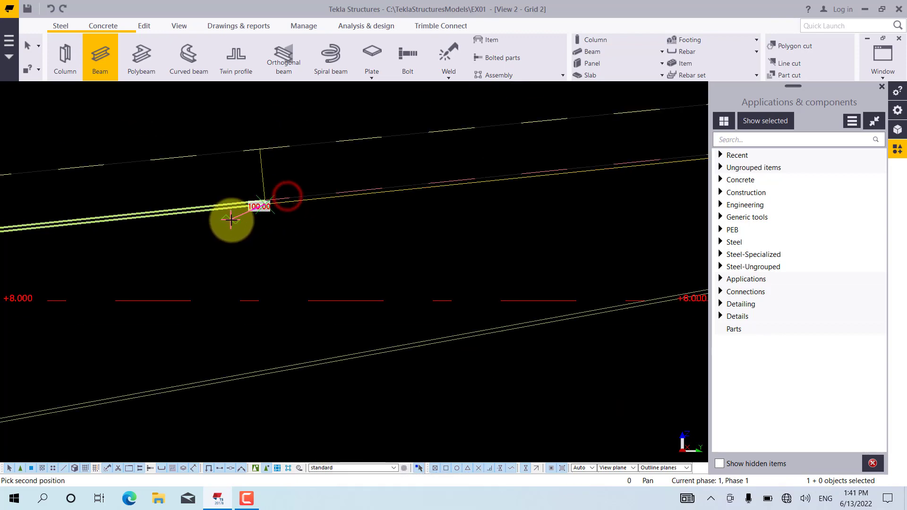
scroll(616, 175, up, 4)
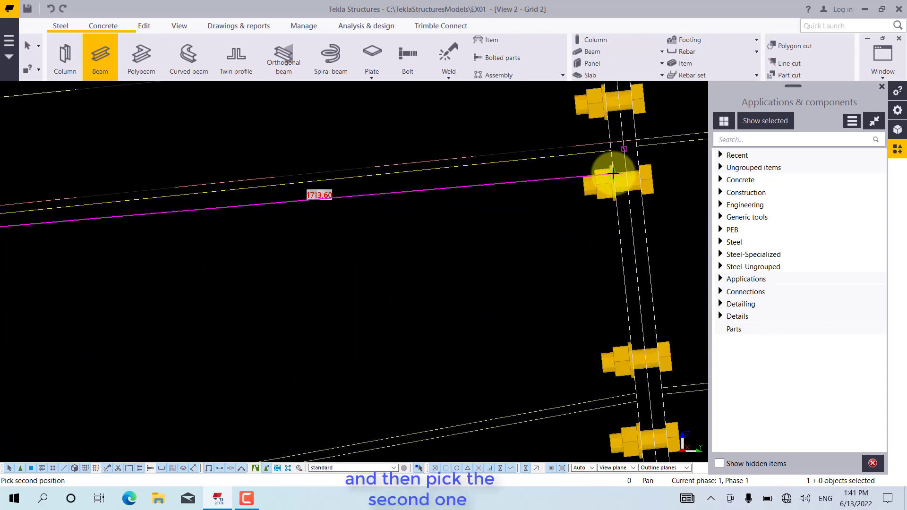
scroll(612, 145, up, 2)
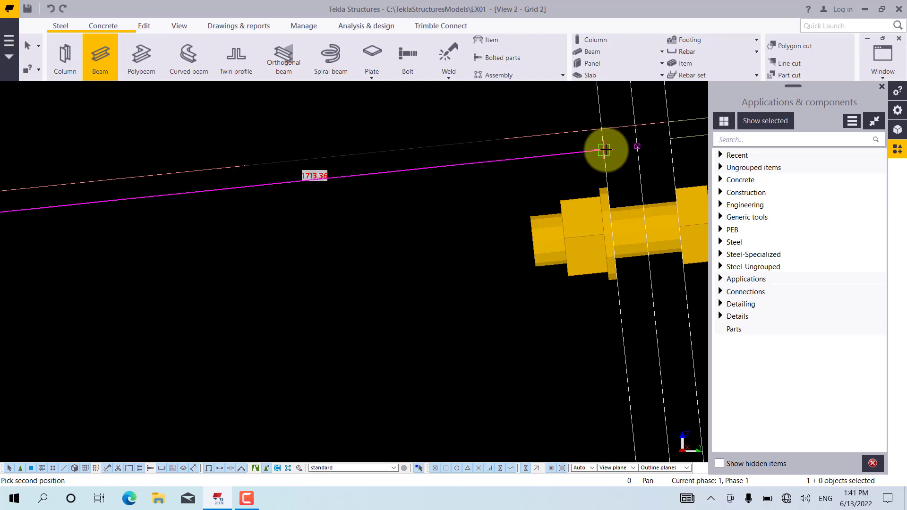
scroll(602, 151, up, 4)
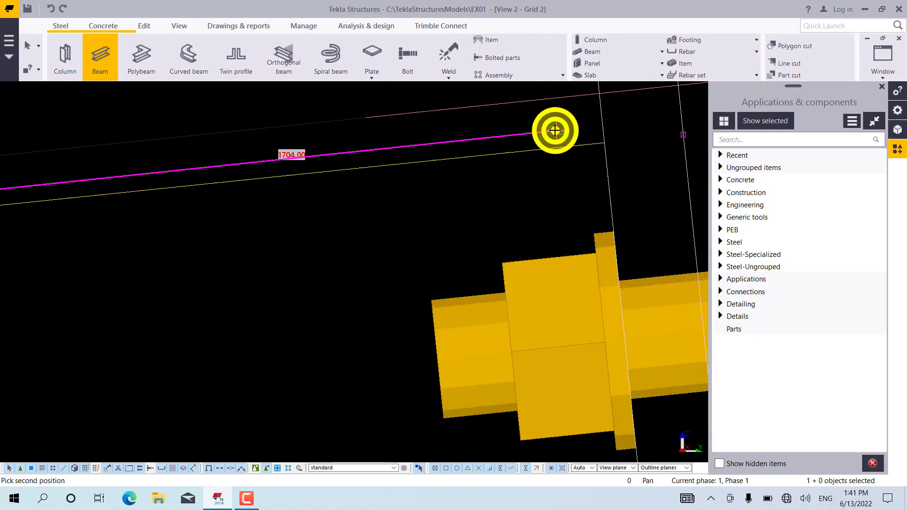
right_click(555, 129)
click(576, 163)
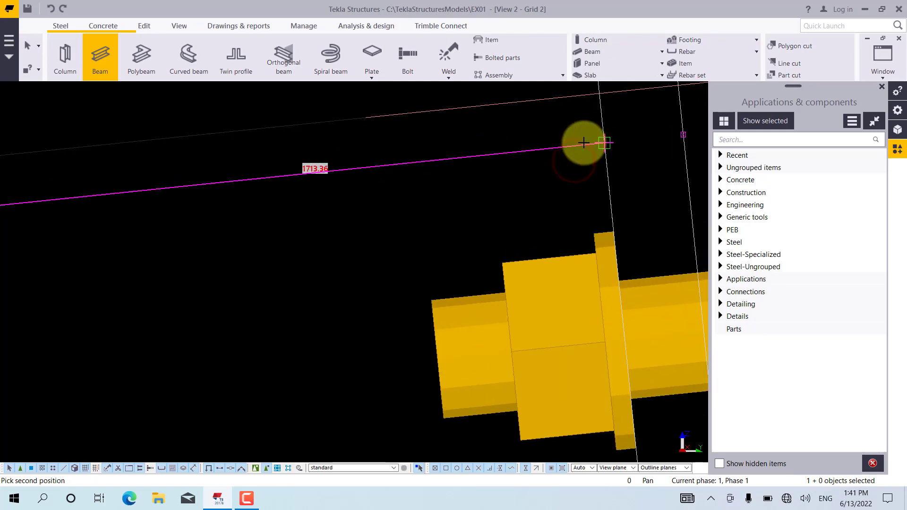
key(Escape)
Start a steel beam with its first position at the lower corner of the top flange's cut end, using the End snap
scroll(624, 156, down, 4)
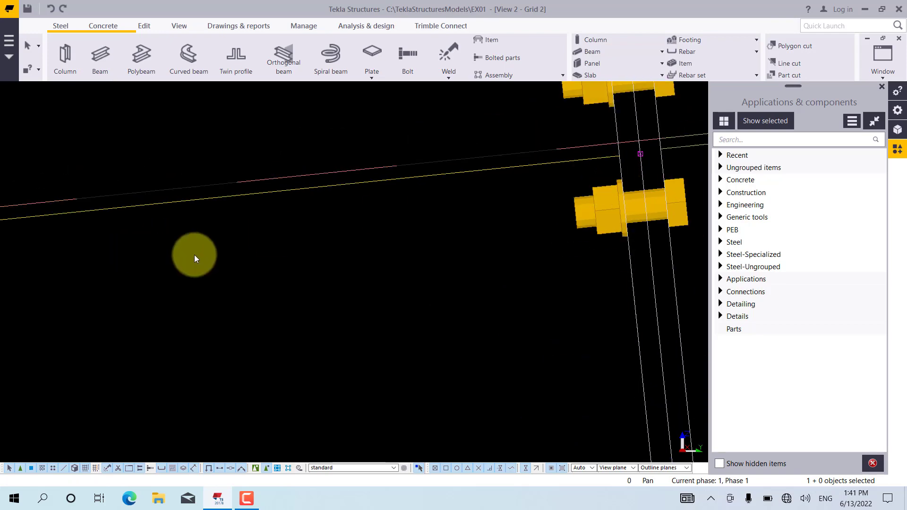
scroll(196, 259, down, 5)
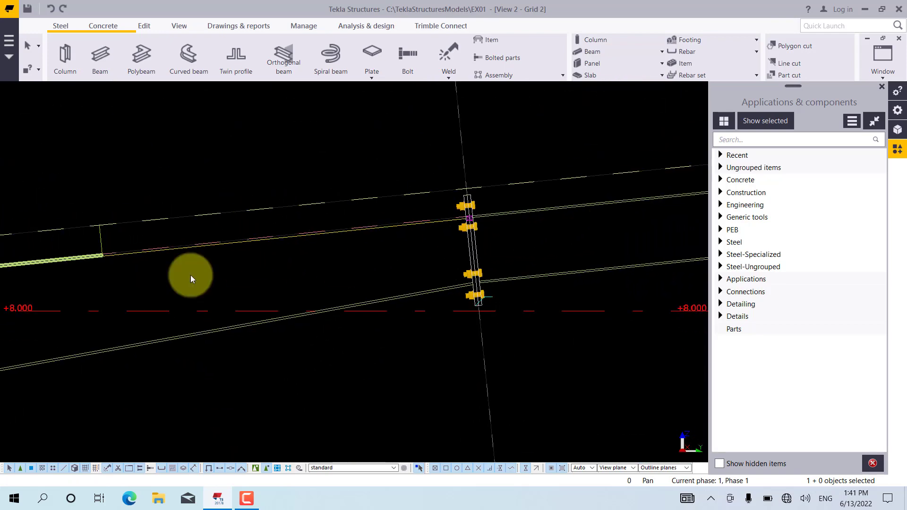
scroll(87, 262, up, 5)
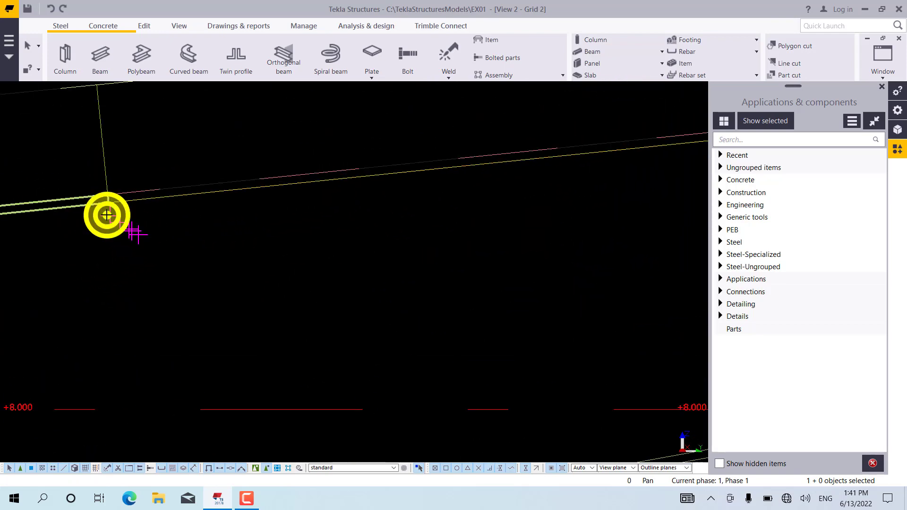
scroll(107, 215, up, 2)
right_click(107, 215)
click(126, 247)
scroll(111, 210, up, 1)
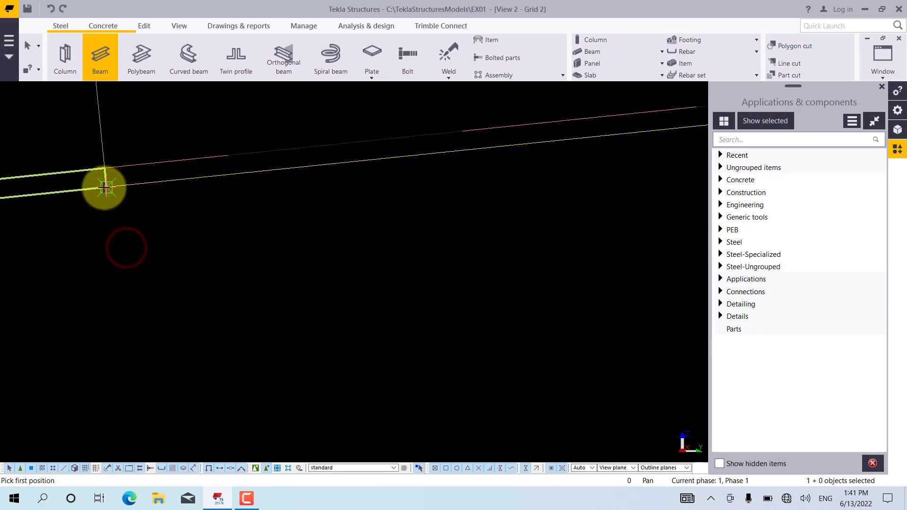
click(108, 191)
scroll(116, 265, down, 2)
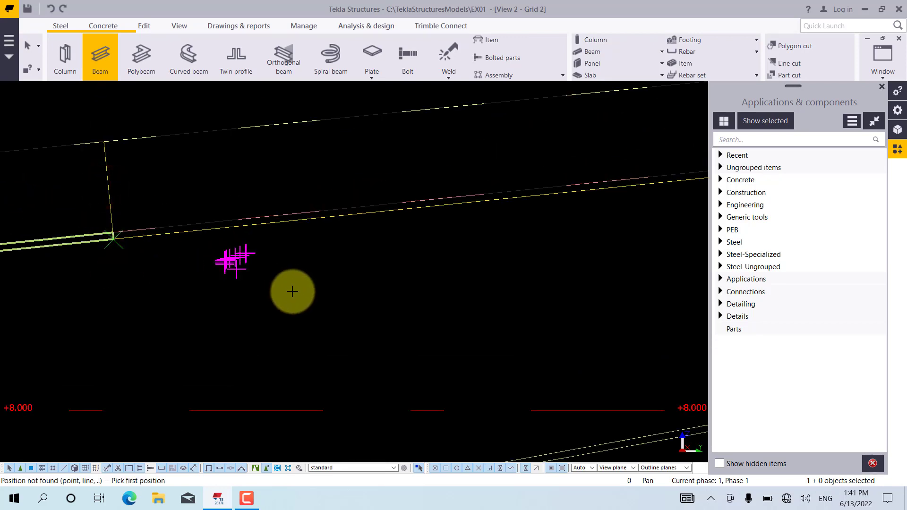
scroll(105, 242, up, 2)
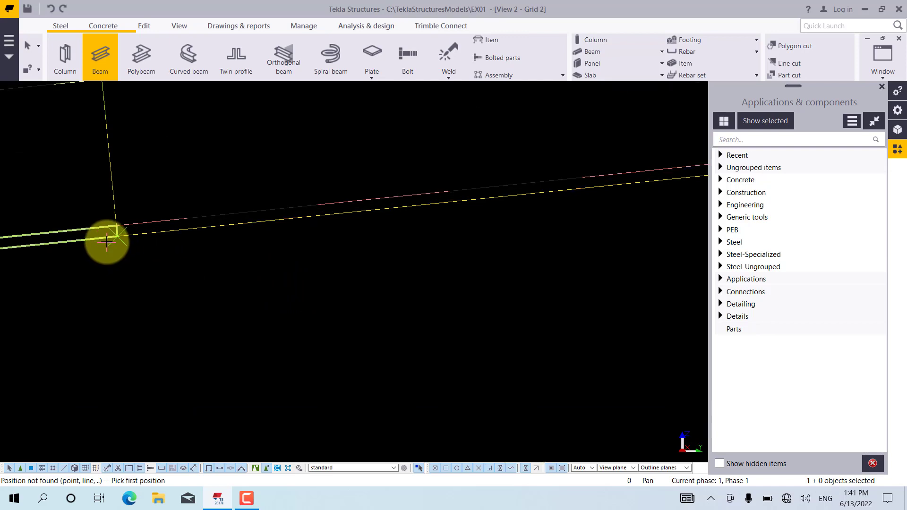
right_click(116, 244)
click(138, 277)
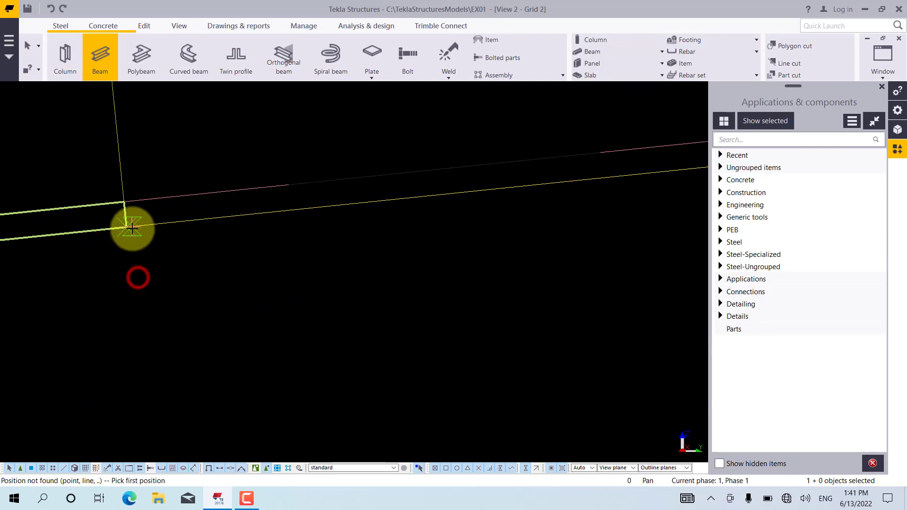
click(124, 228)
scroll(138, 270, down, 2)
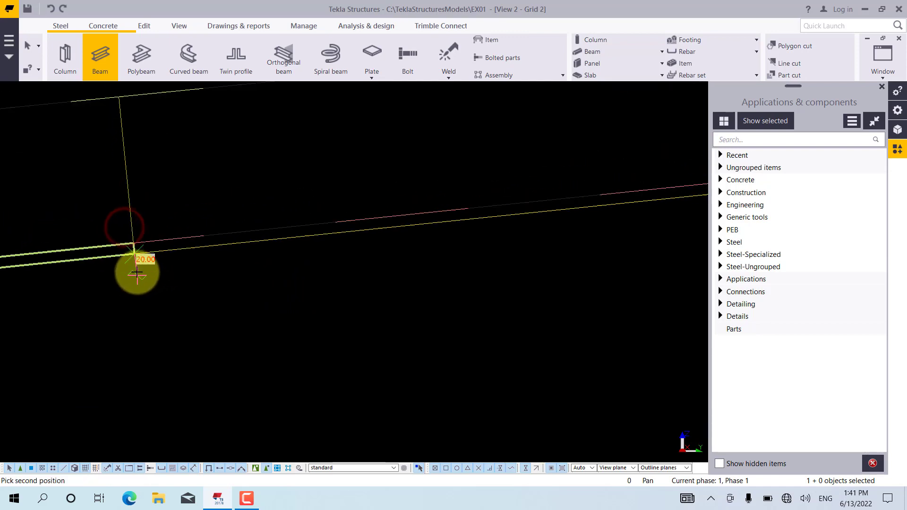
Place the beam's second position with the End snap where the web's upper edge meets the end plate, and end the command
scroll(197, 245, down, 5)
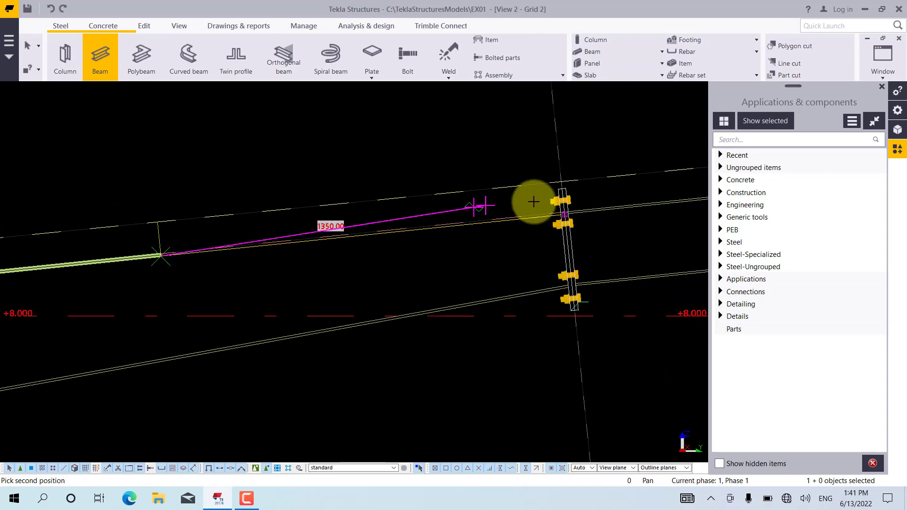
scroll(569, 228, up, 9)
scroll(565, 220, up, 1)
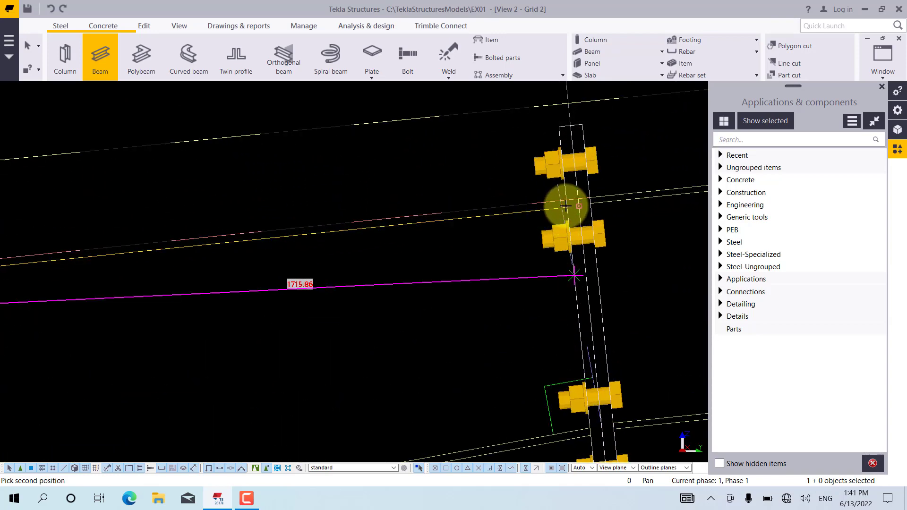
scroll(506, 217, up, 2)
right_click(506, 216)
click(528, 253)
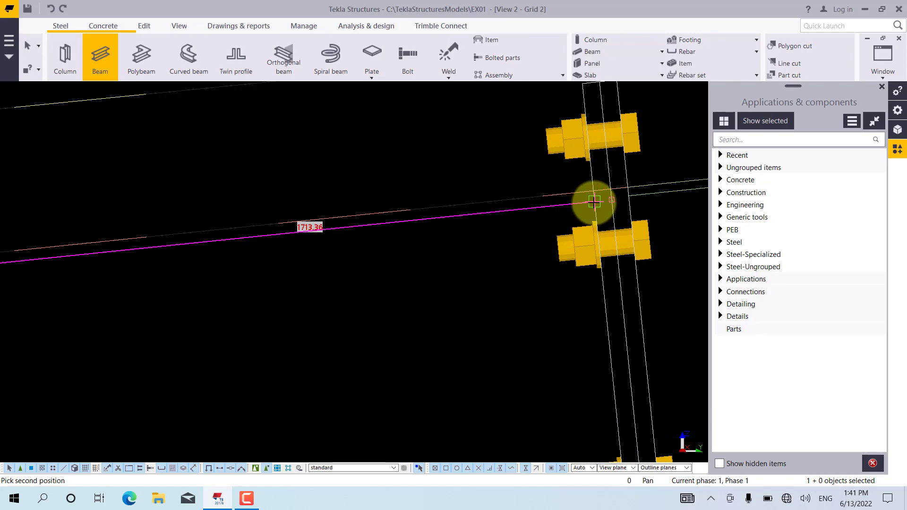
click(594, 202)
right_click(478, 245)
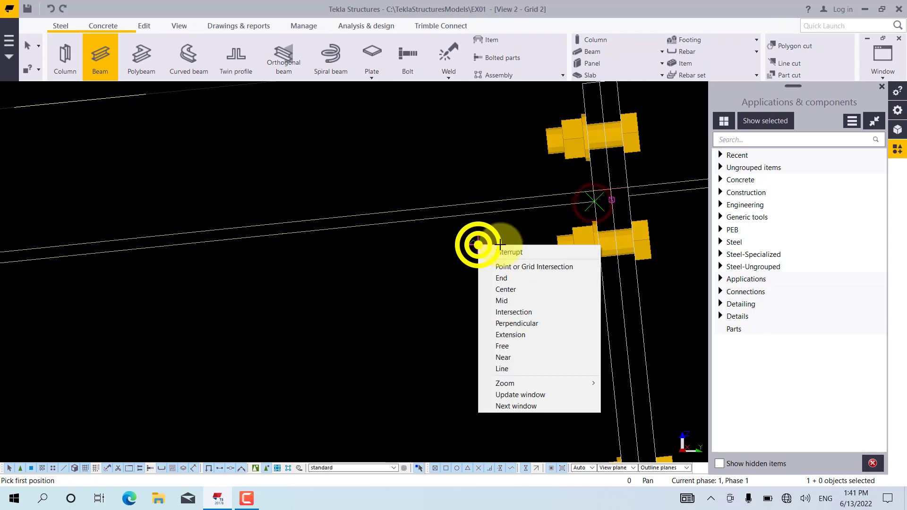
click(492, 249)
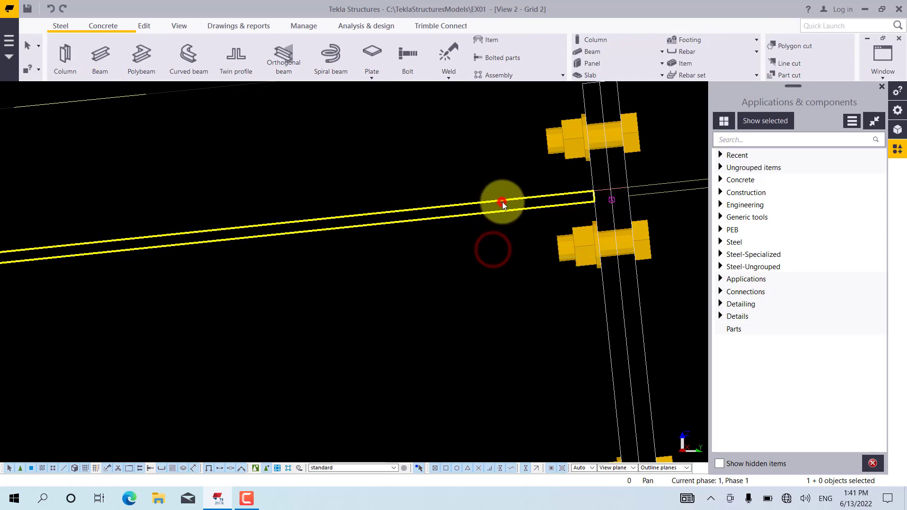
Examine the new top flange piece in the grid view and in the 3D view, with both views tiled vertically
click(503, 202)
scroll(532, 215, down, 1)
scroll(532, 214, down, 3)
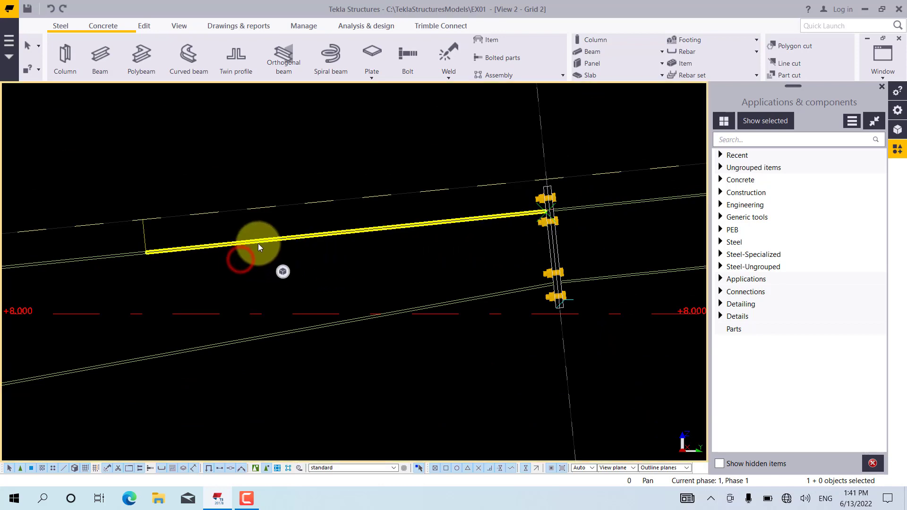
click(247, 256)
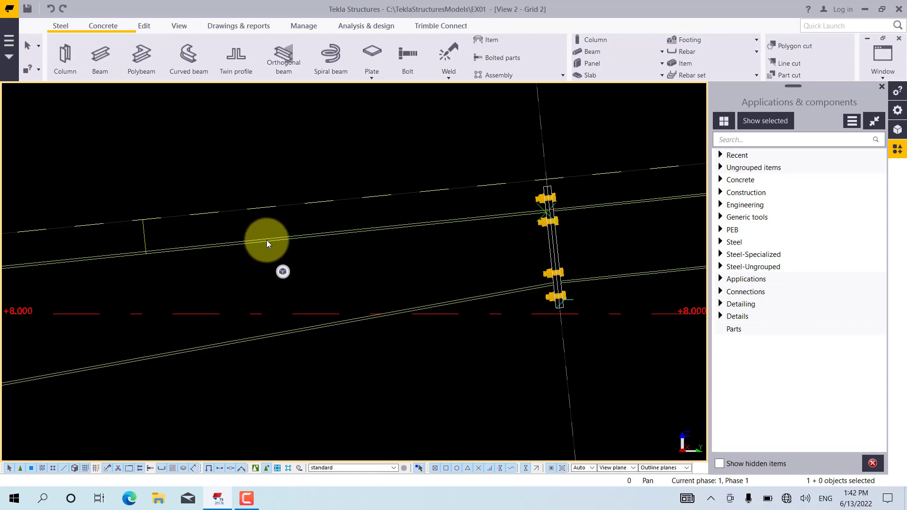
click(882, 78)
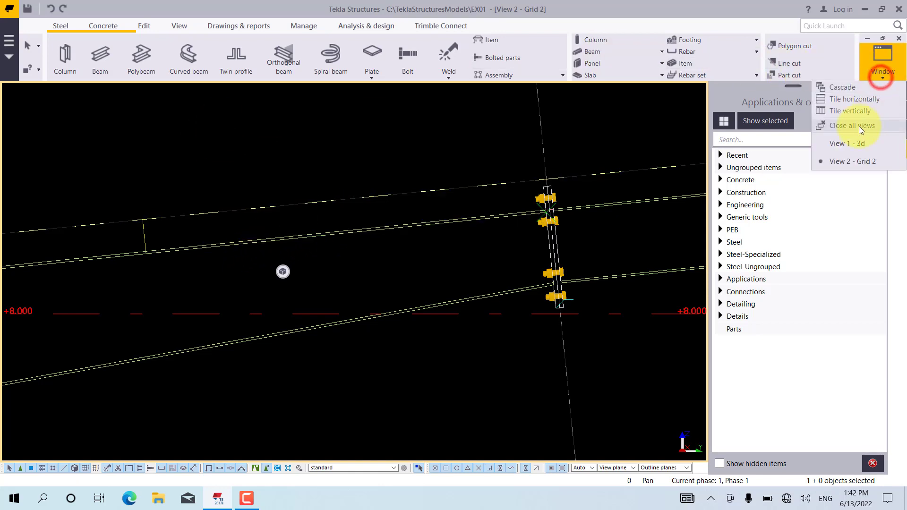
click(853, 114)
scroll(627, 155, up, 5)
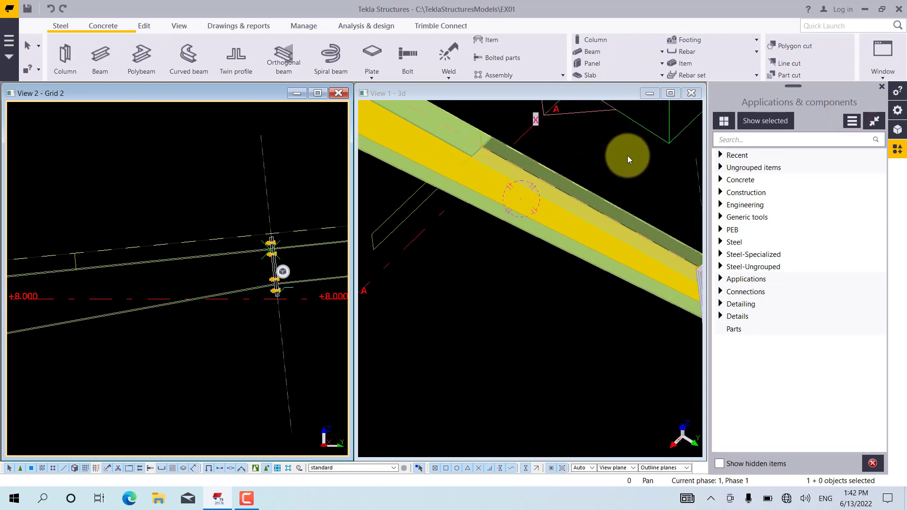
click(617, 166)
click(548, 155)
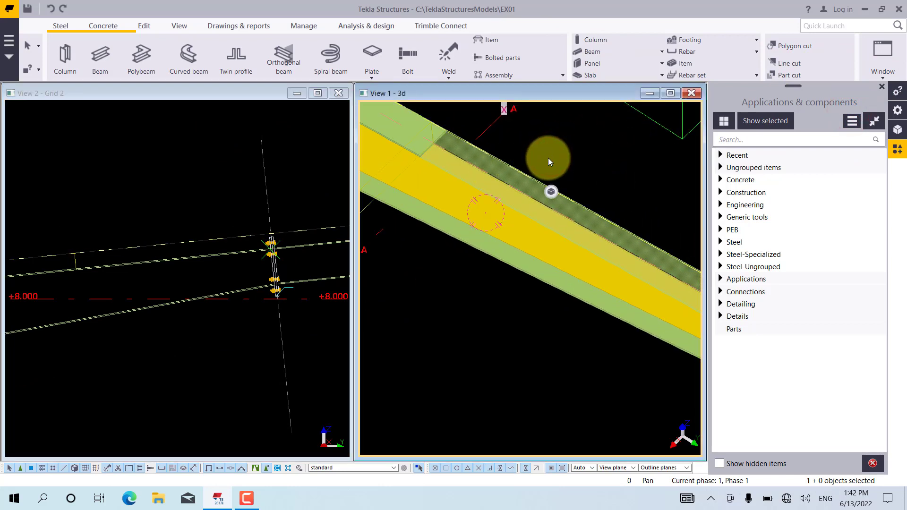
scroll(428, 205, down, 1)
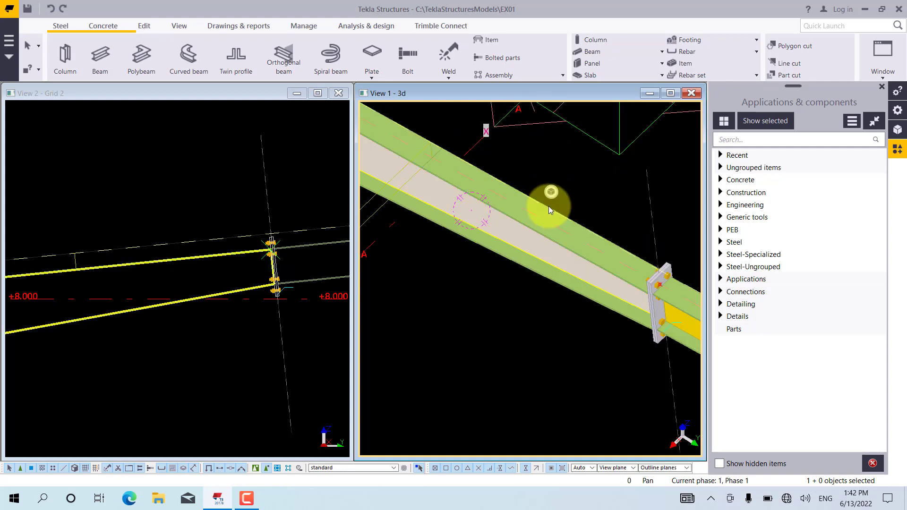
mouse_move(549, 207)
ctrl+middle_down()
mouse_move(545, 216)
mouse_move(594, 203)
mouse_move(538, 211)
mouse_move(550, 217)
ctrl+middle_up()
right_click(550, 218)
click(569, 217)
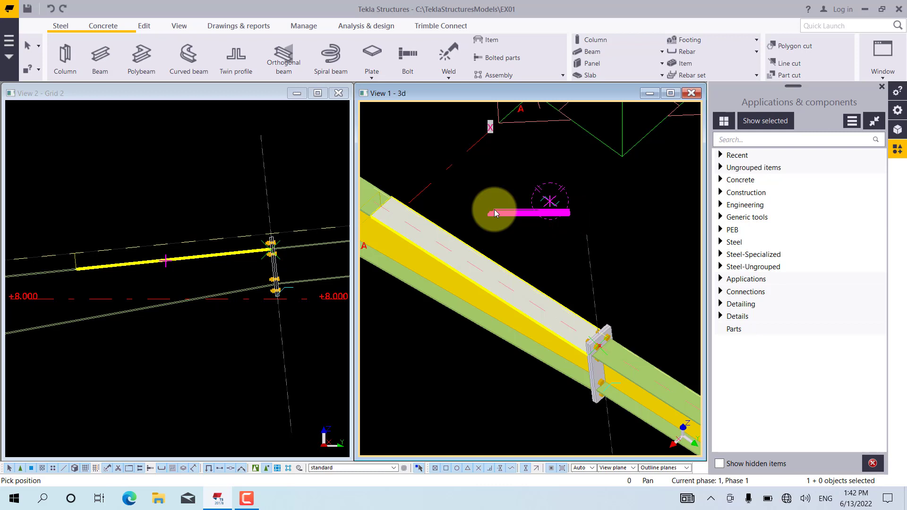
click(570, 195)
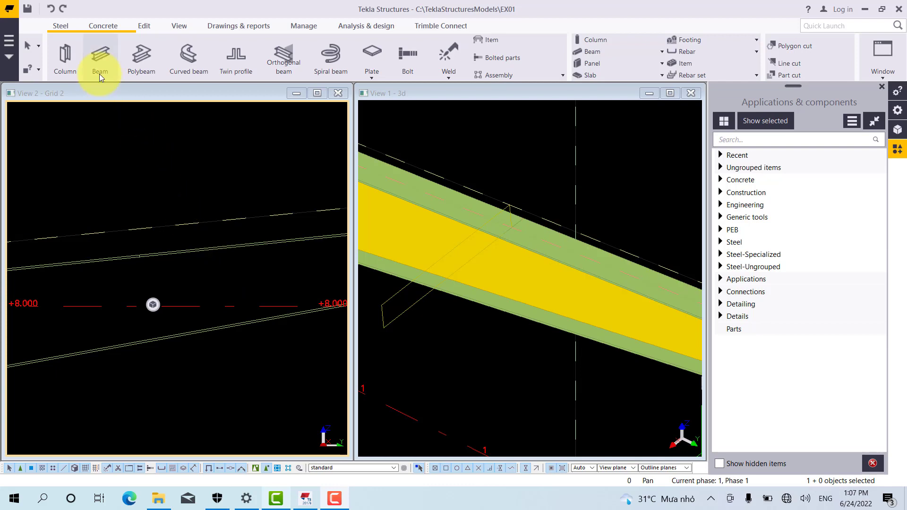
Create a weld between parts, with the rafter web as the part to weld to and the new top flange piece as the welded part
click(141, 26)
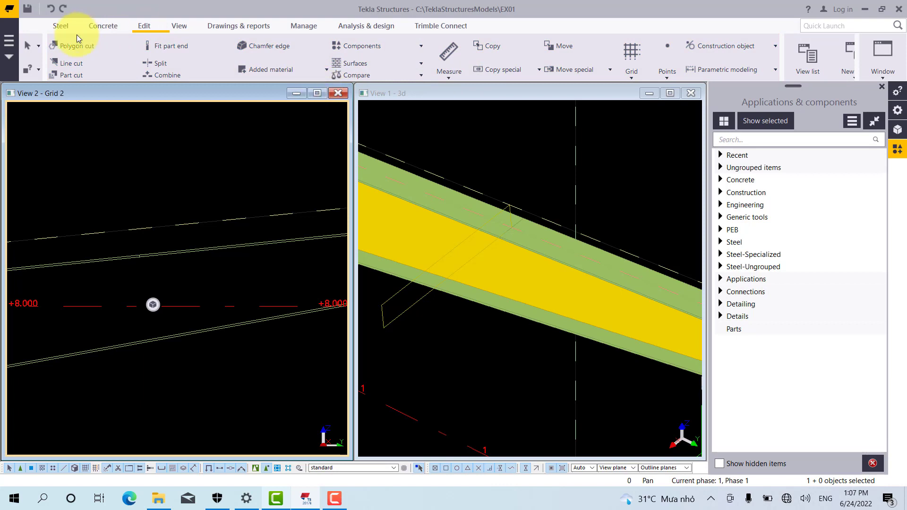
click(62, 26)
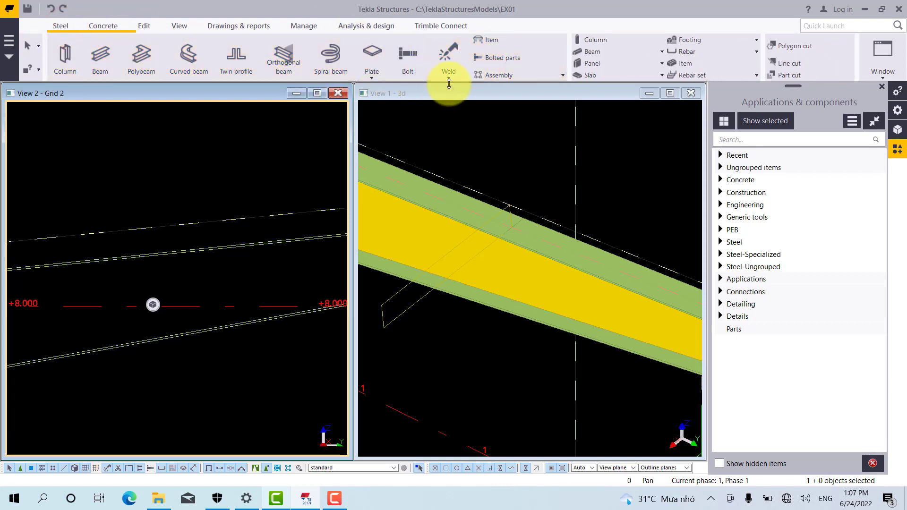
click(449, 77)
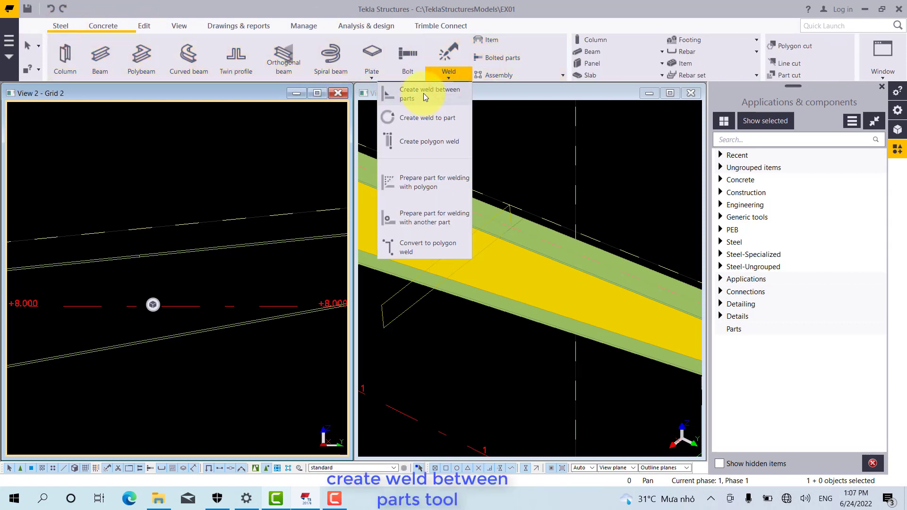
click(424, 93)
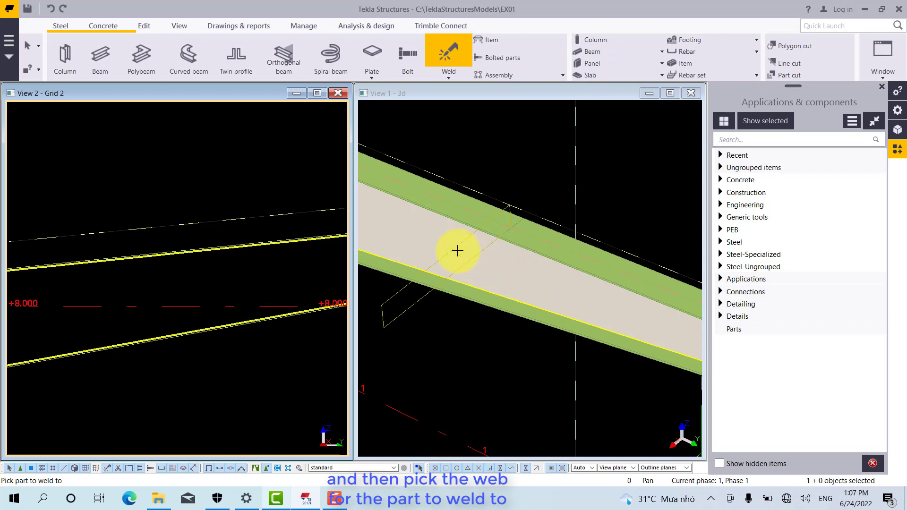
scroll(431, 243, down, 3)
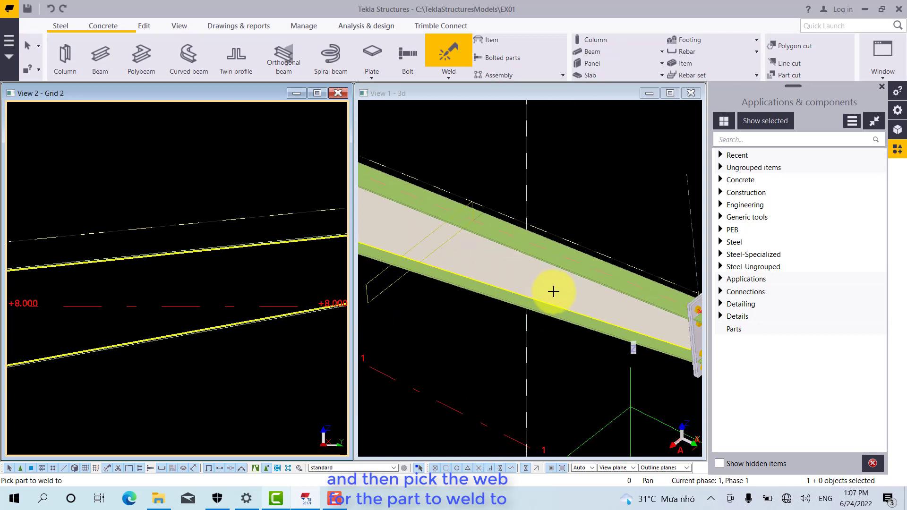
scroll(553, 289, up, 1)
click(569, 291)
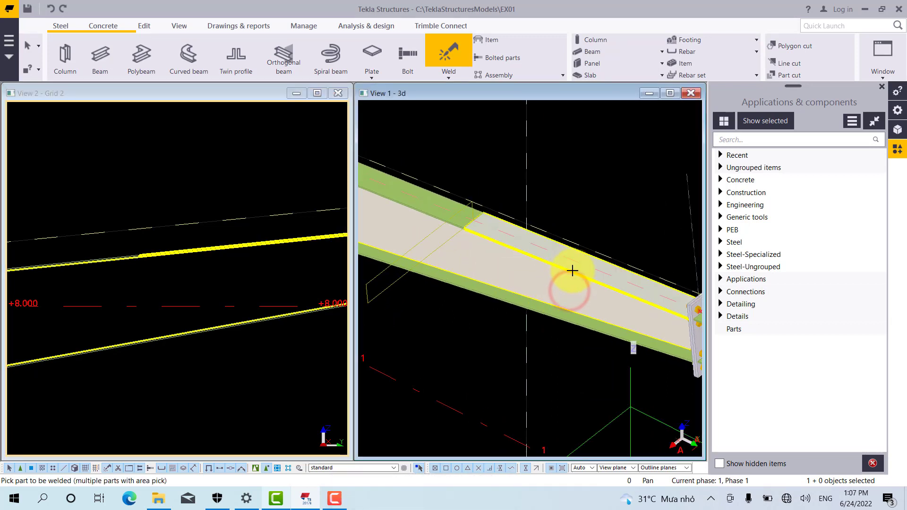
click(572, 271)
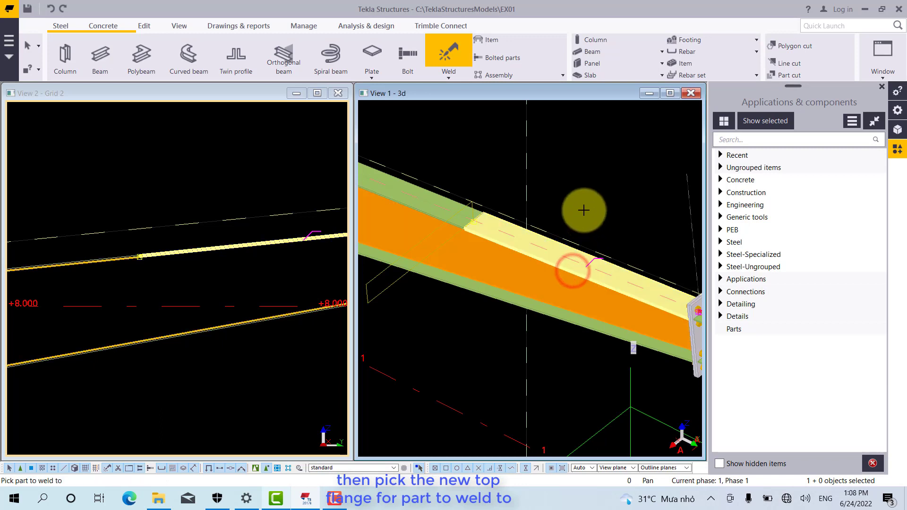
middle_drag(265, 259, 183, 264)
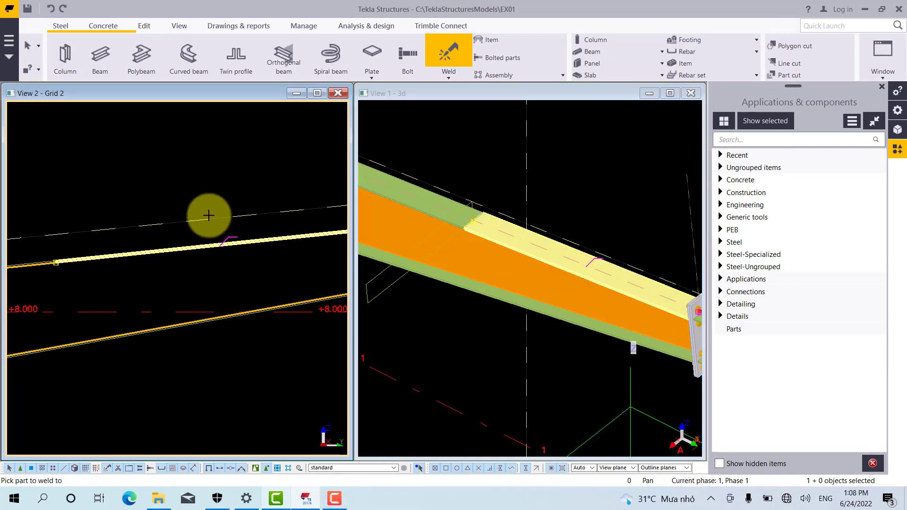
right_click(192, 166)
click(215, 173)
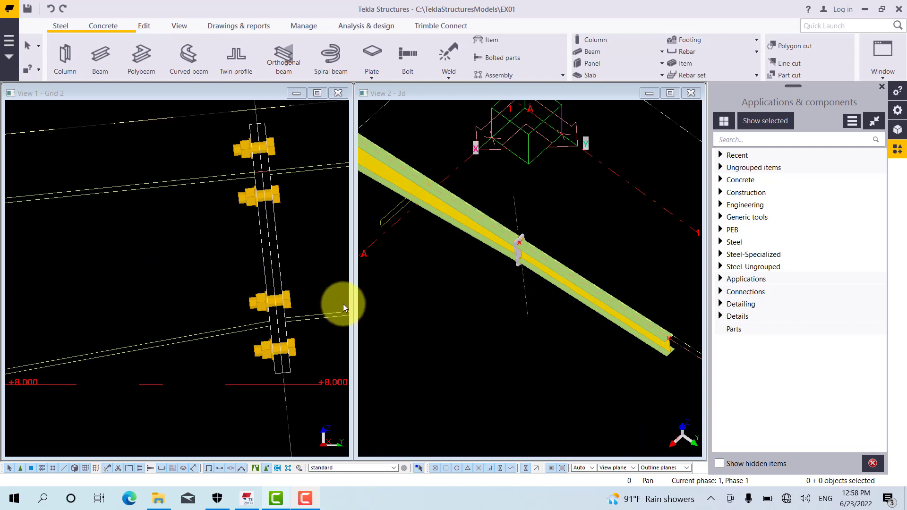
Search the component catalog for s94 and open the PEB Tapered Section (S94) settings
mouse_move(546, 330)
middle_down()
mouse_move(549, 301)
mouse_move(557, 301)
mouse_move(551, 284)
mouse_move(562, 334)
middle_up()
key(v)
click(522, 191)
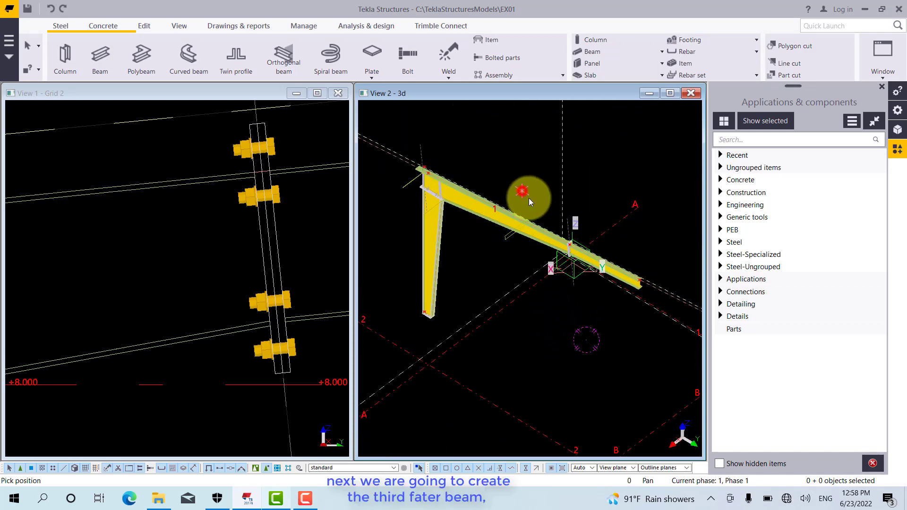
ctrl+middle_drag(530, 204, 532, 183)
scroll(590, 161, up, 5)
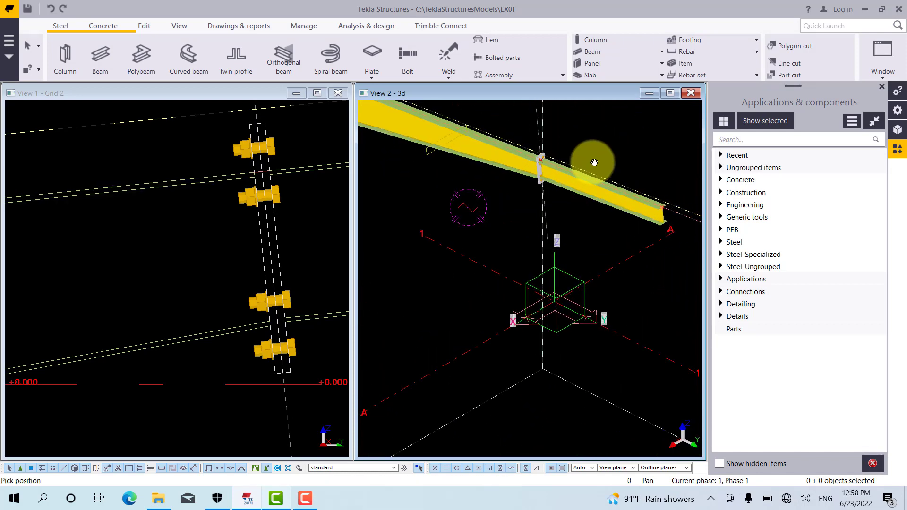
right_click(600, 147)
click(607, 150)
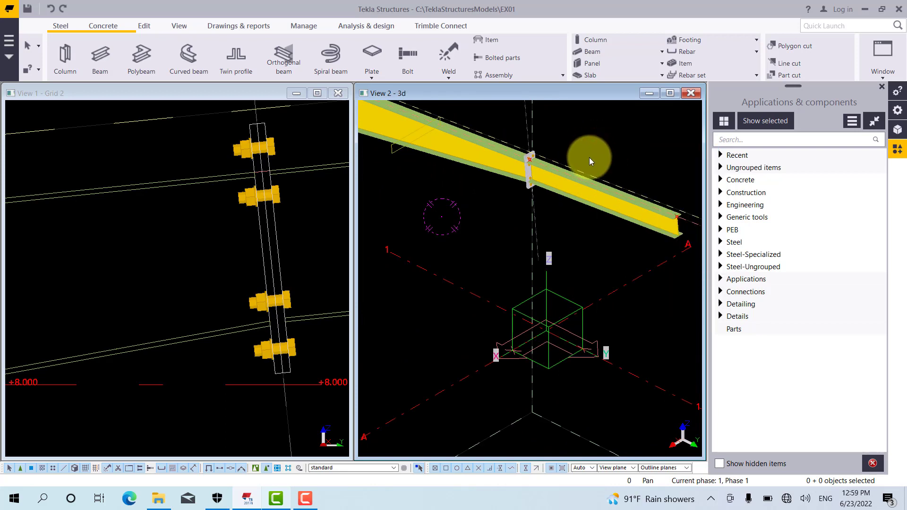
click(735, 139)
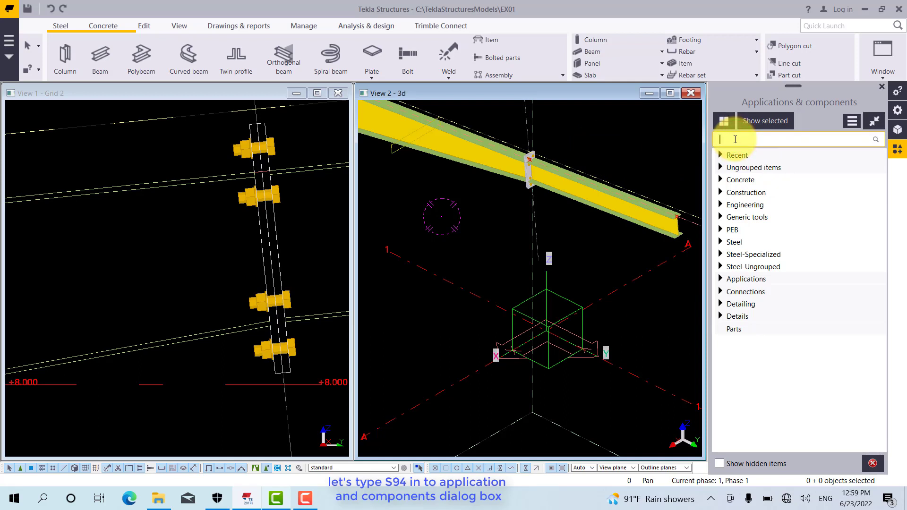
text(s94)
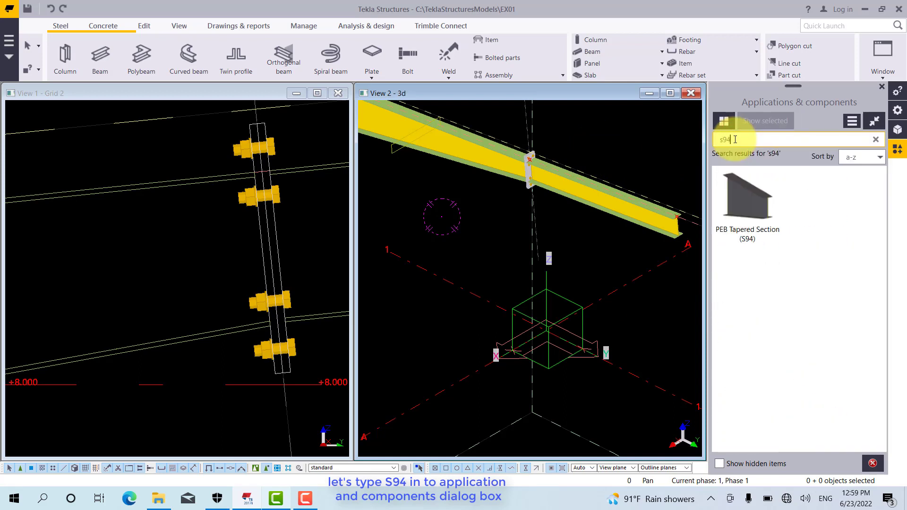
double_click(747, 199)
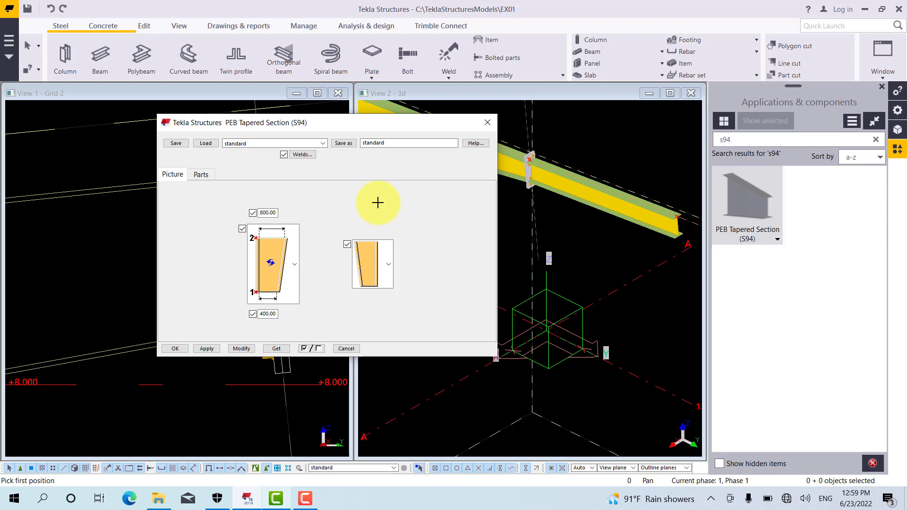
Set the tapered section's depth to 500 at position 2 and 300 at position 1, and choose the rotated column option
double_click(264, 213)
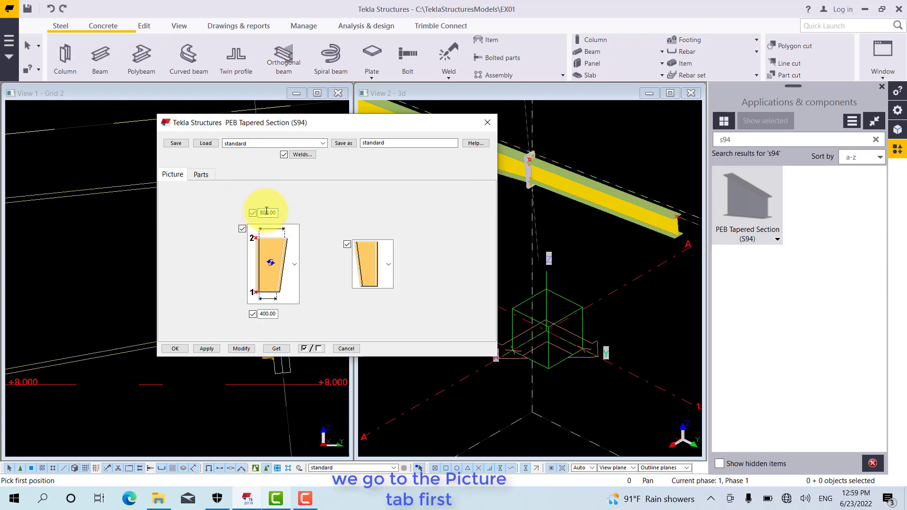
text(500)
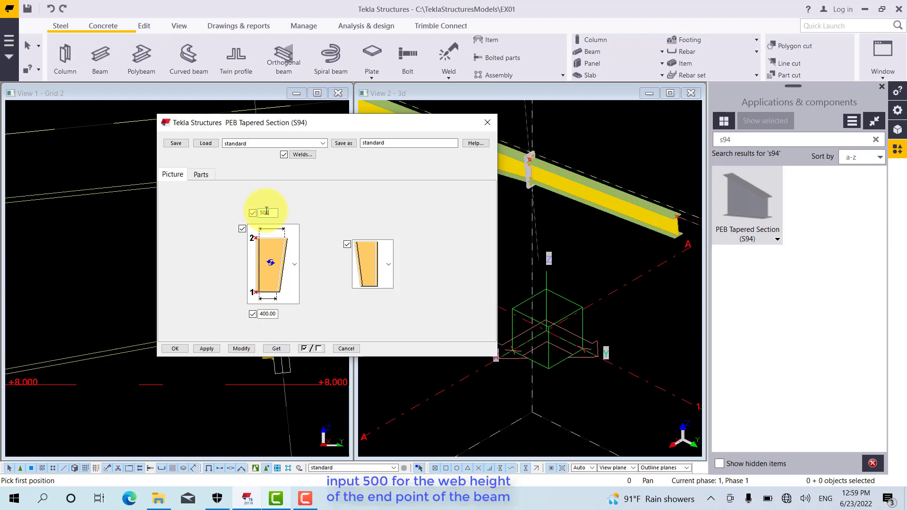
click(266, 313)
double_click(267, 313)
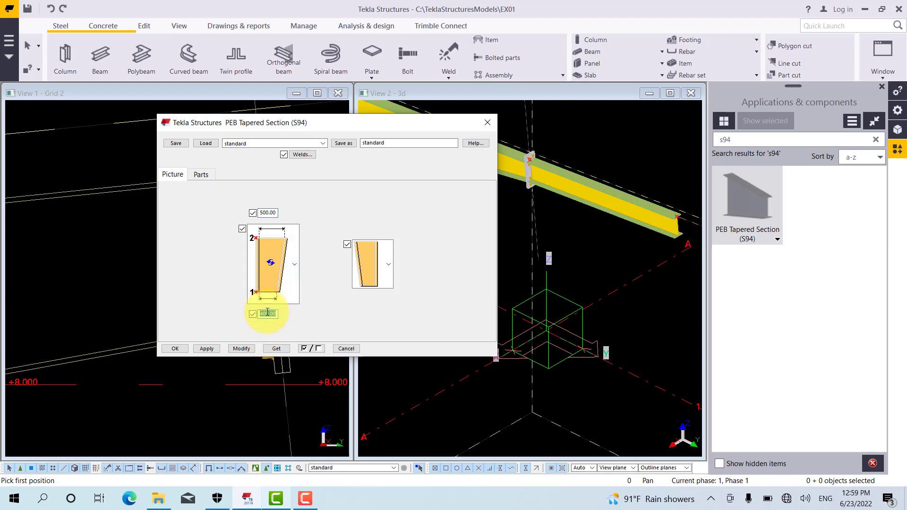
text(300)
click(387, 263)
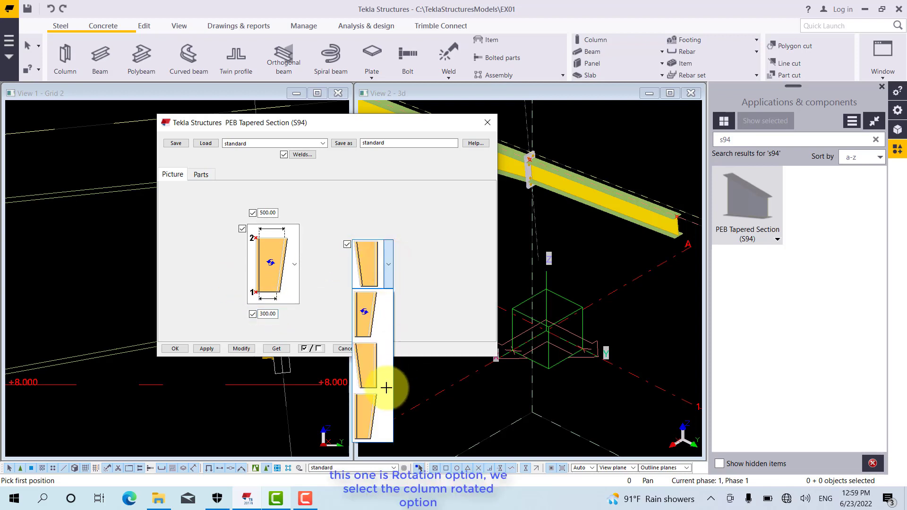
click(379, 376)
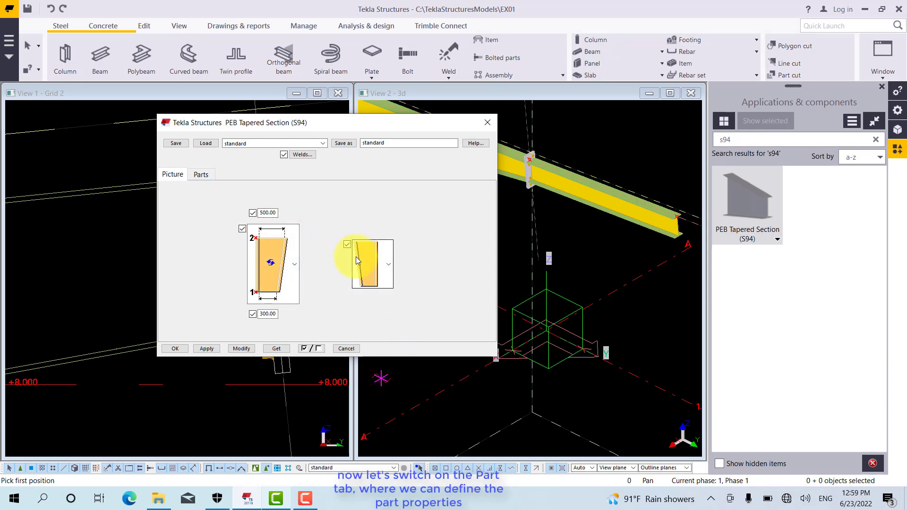
Set the web thickness to 4 and the outer flange to 8 thick and 165 wide
click(198, 173)
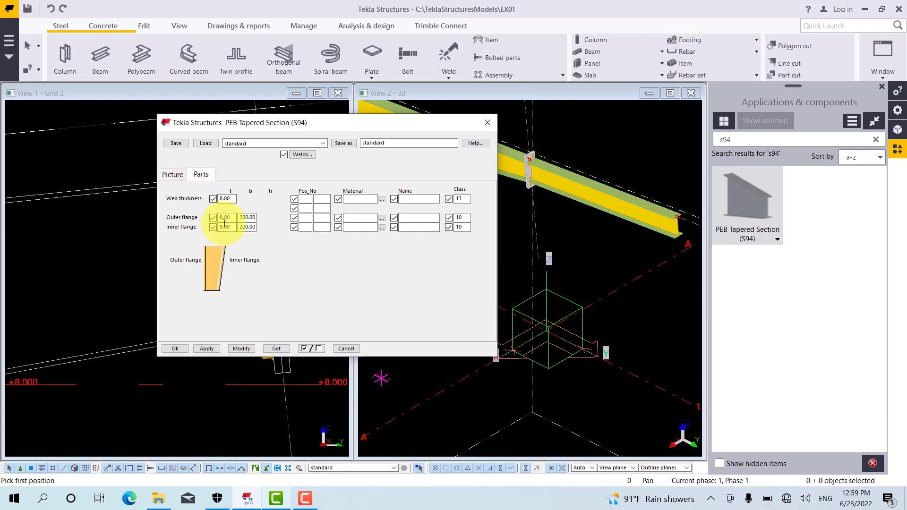
click(235, 199)
double_click(234, 198)
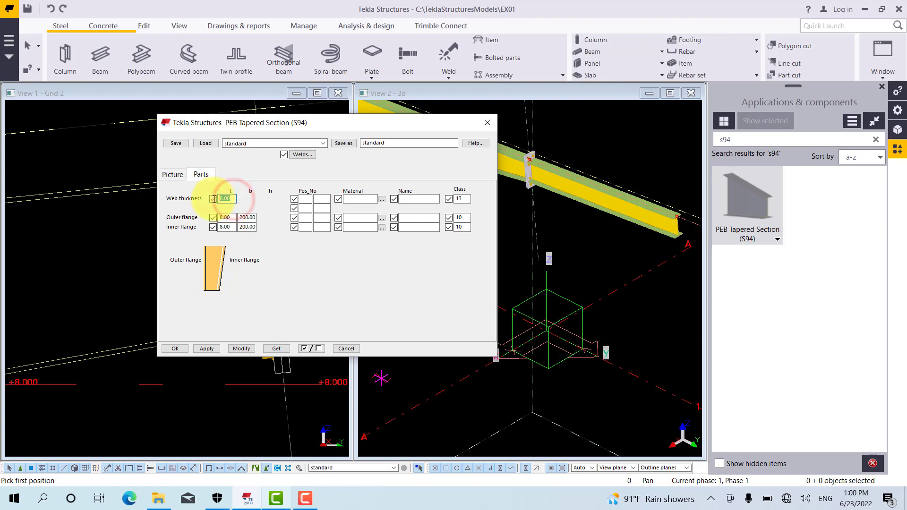
text(4)
click(227, 218)
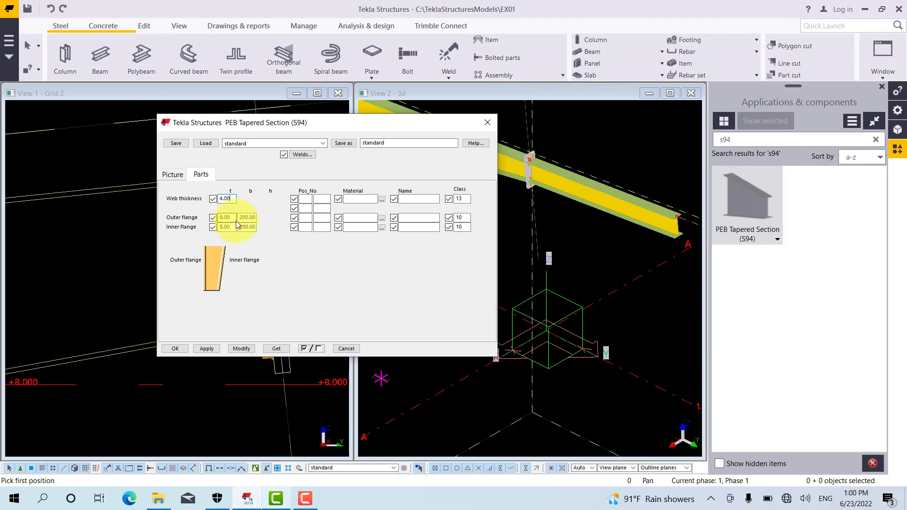
double_click(229, 218)
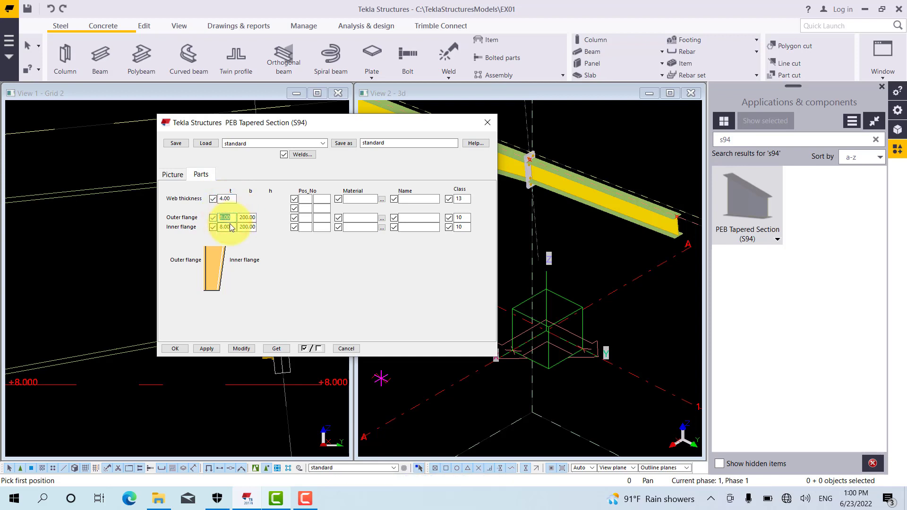
text(8)
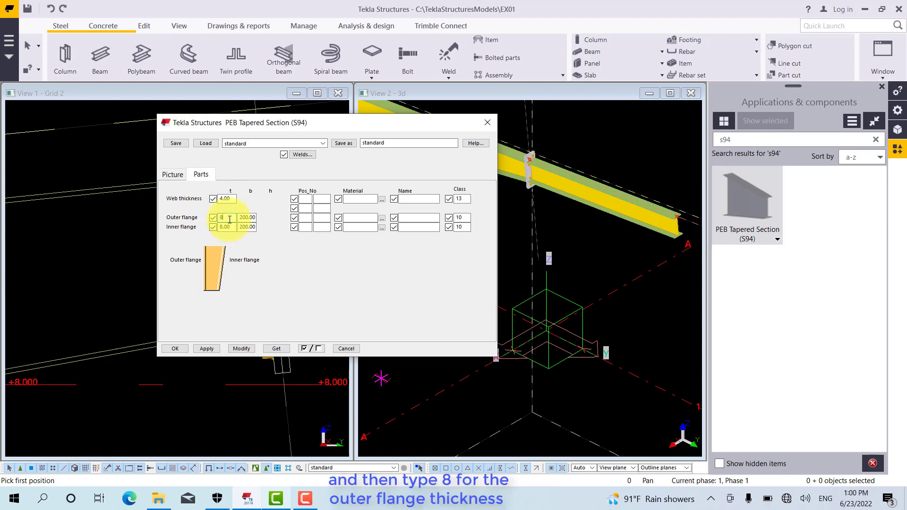
click(250, 219)
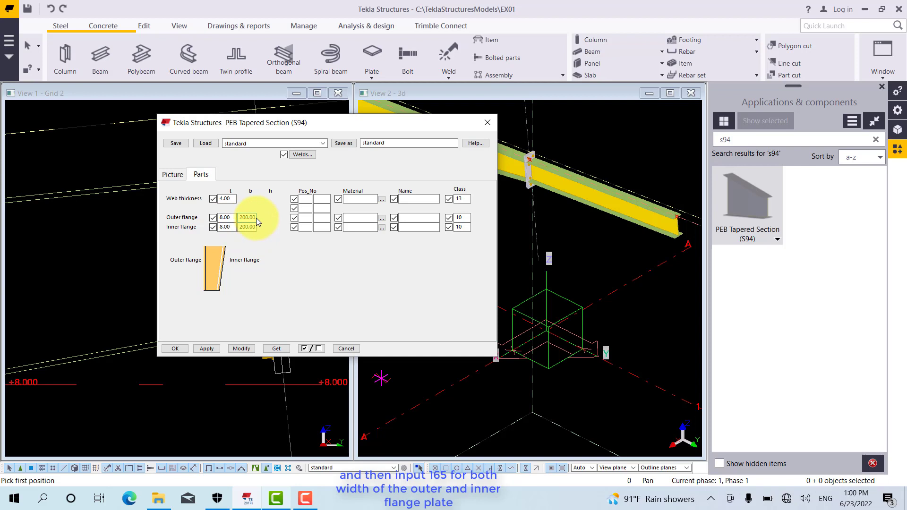
double_click(254, 218)
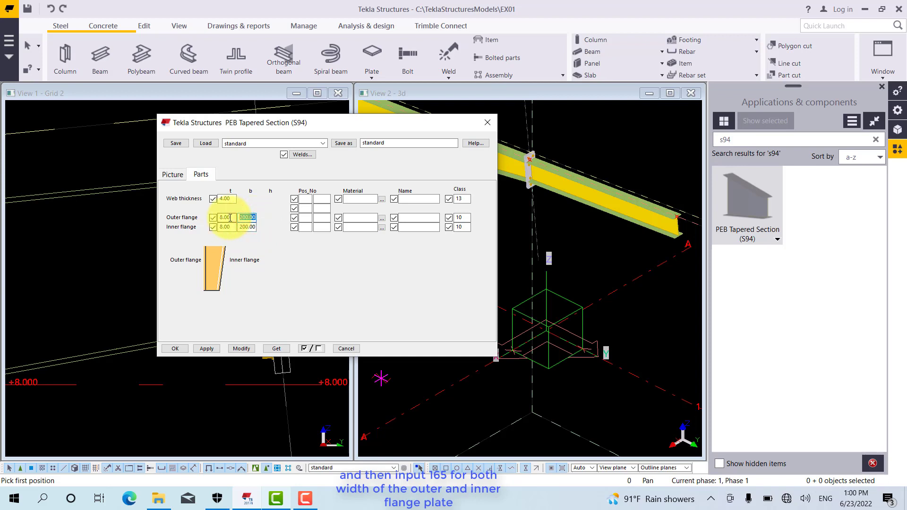
text(165)
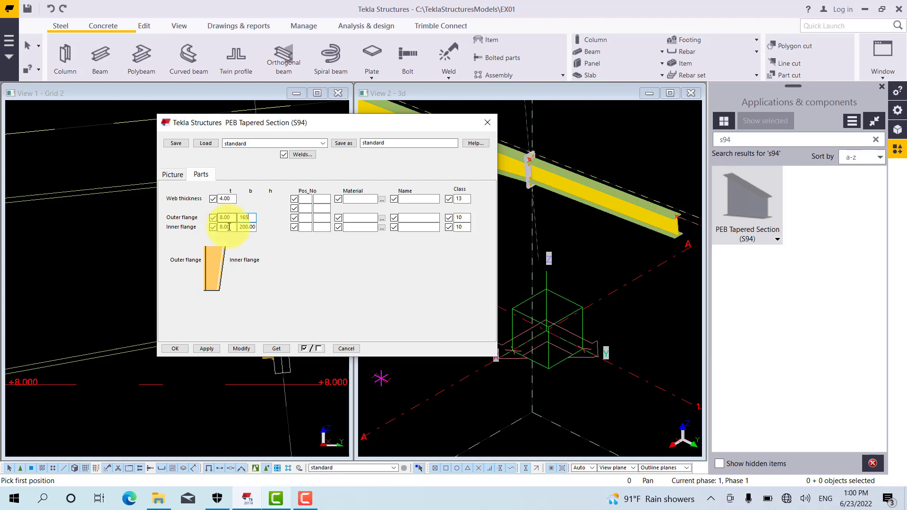
Set the inner flange to 8 thick and 165 wide
click(231, 227)
drag(231, 226, 217, 228)
text(8)
click(243, 228)
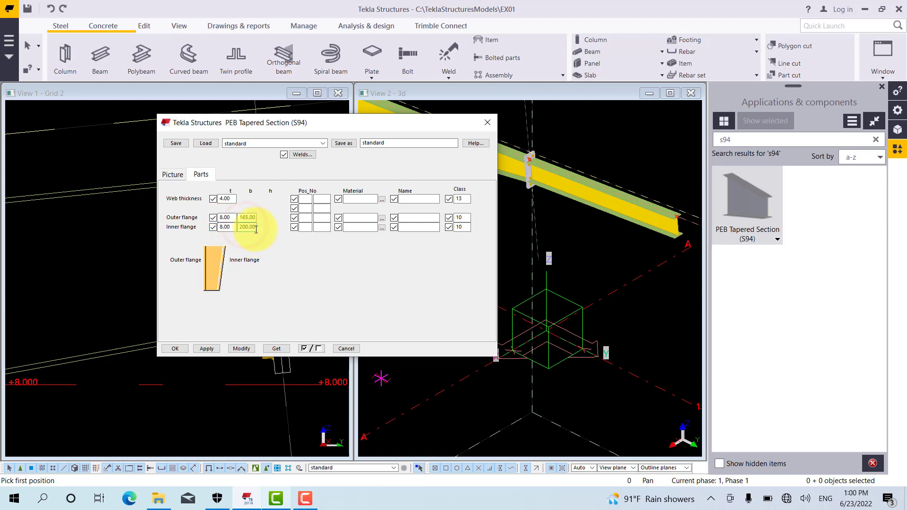
drag(257, 229, 236, 230)
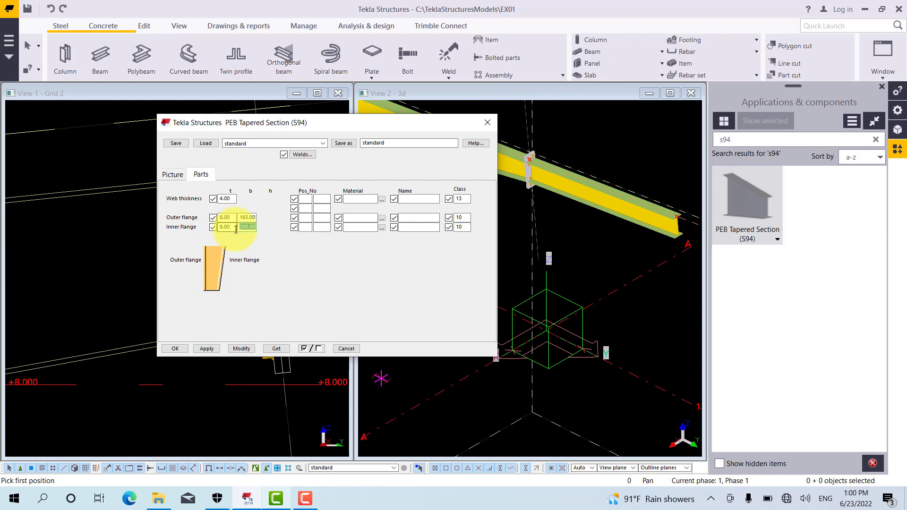
text(165)
key(Return)
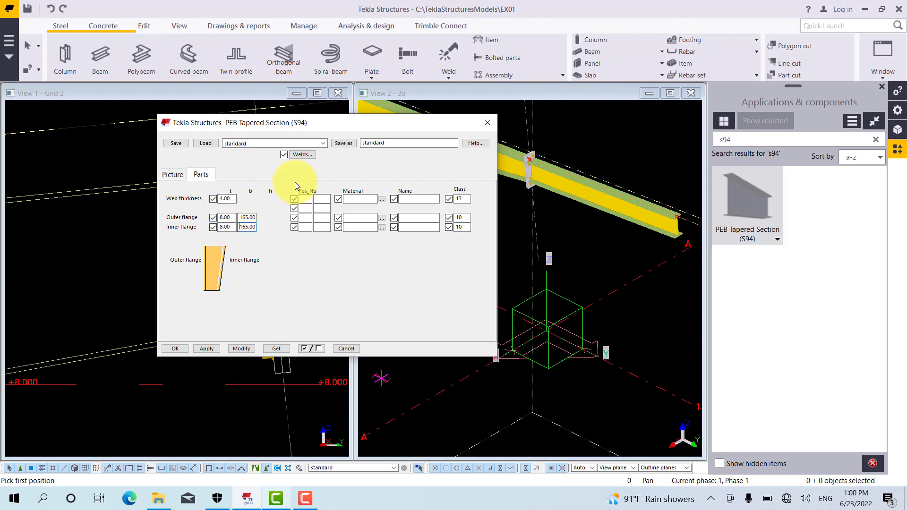
Enter the web's part position number as prefix W with start number 1, and the assembly position number as prefix 02 with start number 1
click(306, 203)
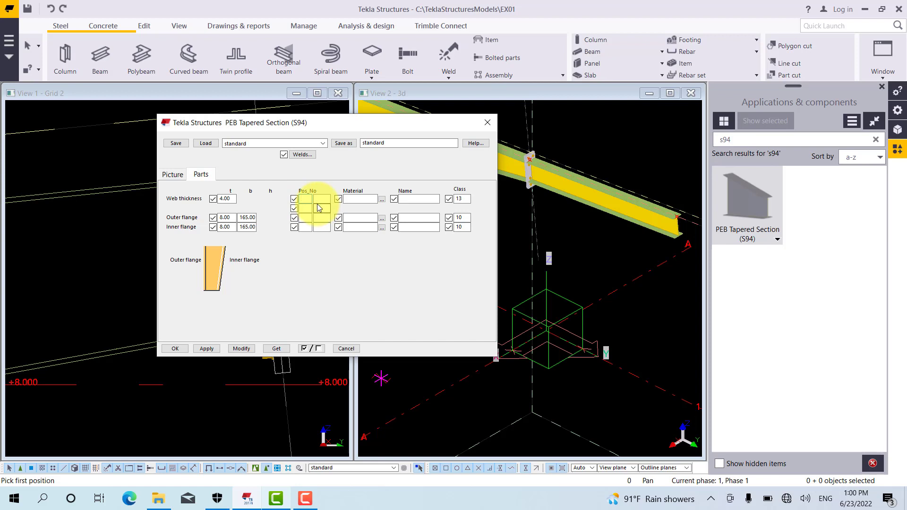
text(W)
click(316, 199)
text(1)
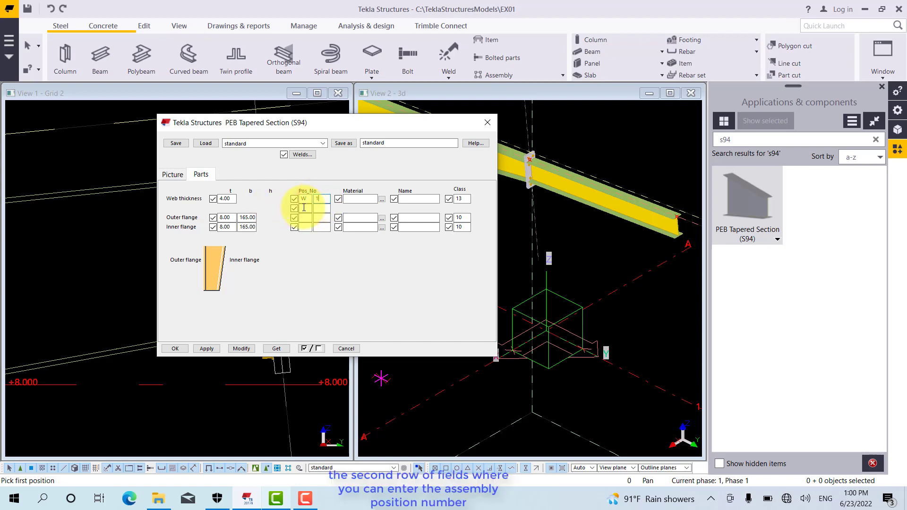
click(305, 208)
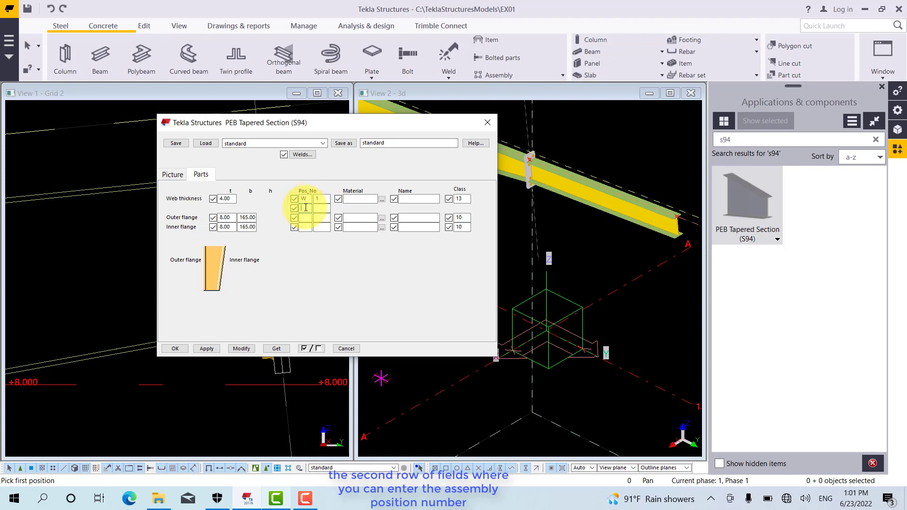
text(01)
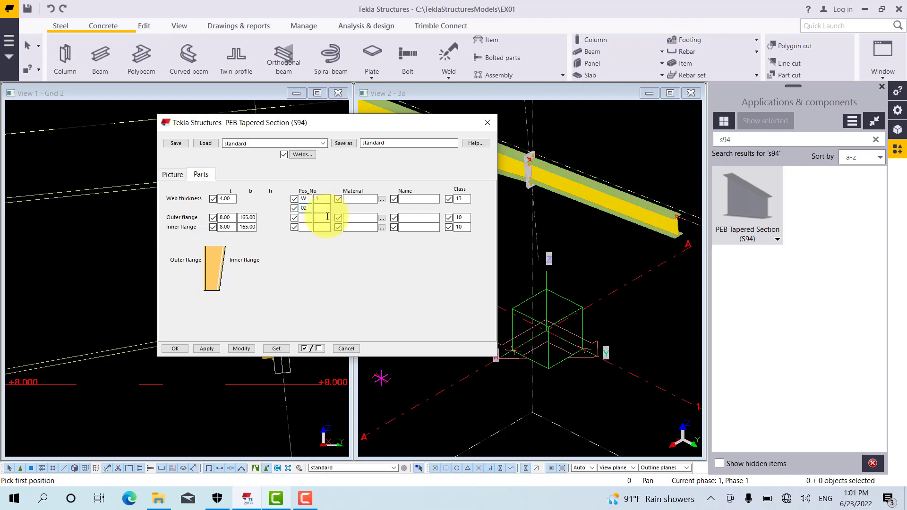
click(324, 210)
text(1)
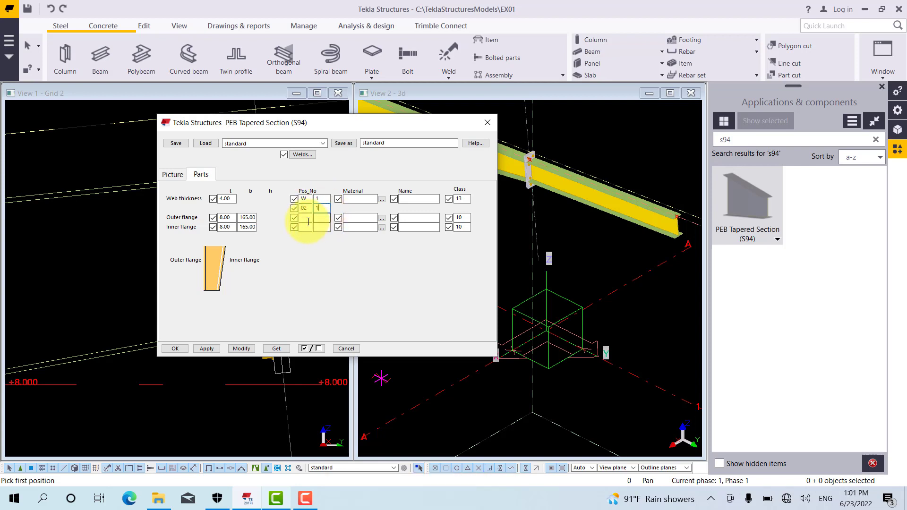
Enter the outer flange's position number as prefix F with start number 1
click(308, 219)
text(F)
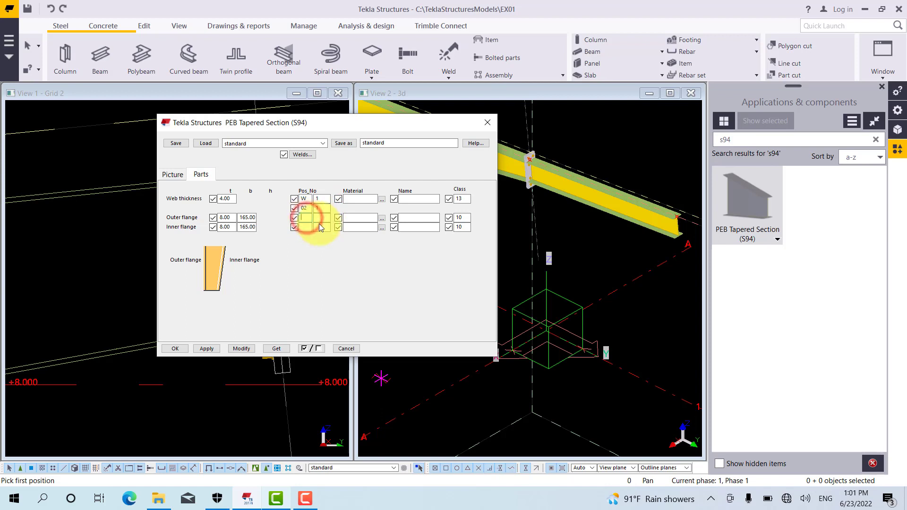
click(325, 219)
text(1)
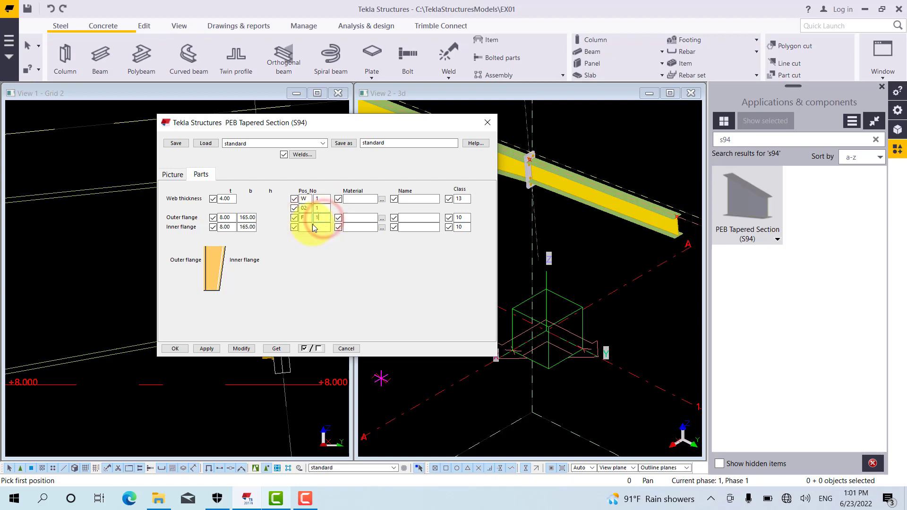
Enter the inner flange's part position number as prefix F with start number 1
click(307, 227)
text(F)
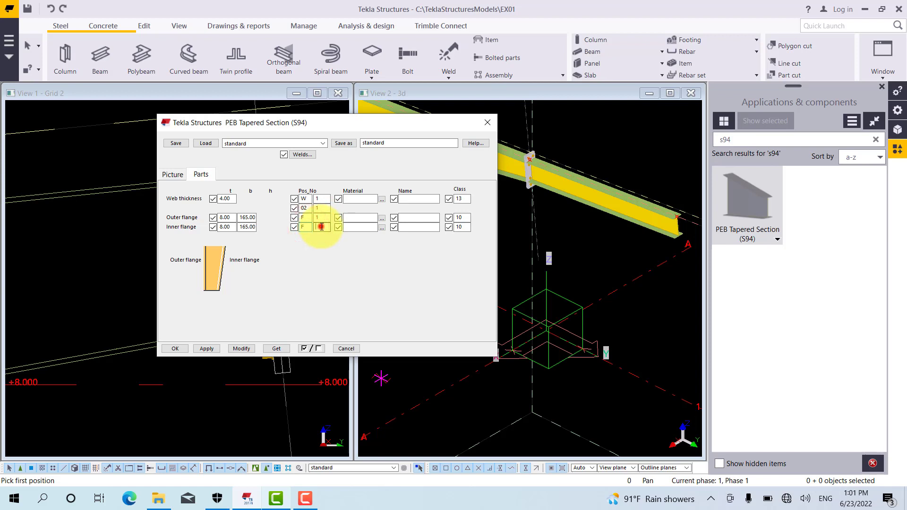
click(320, 228)
text(1)
Choose steel grade S235 from the material catalog as the web's material
click(382, 198)
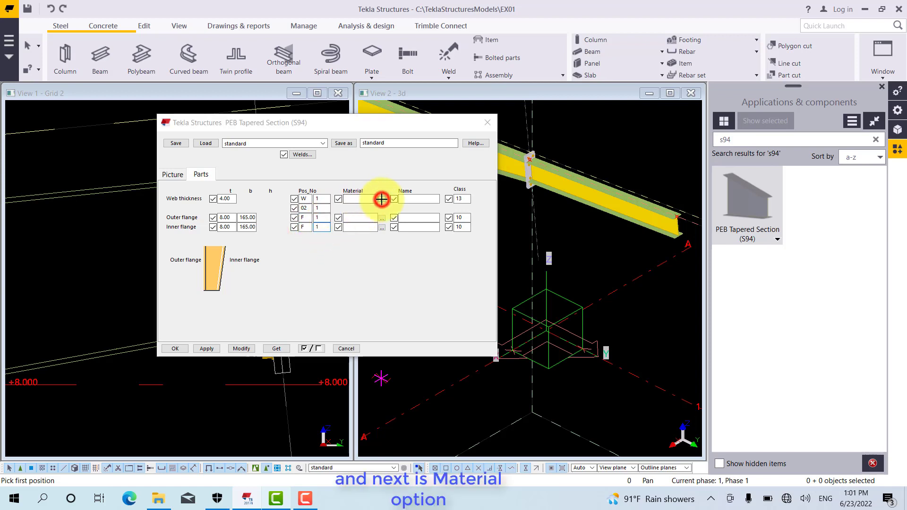
click(66, 164)
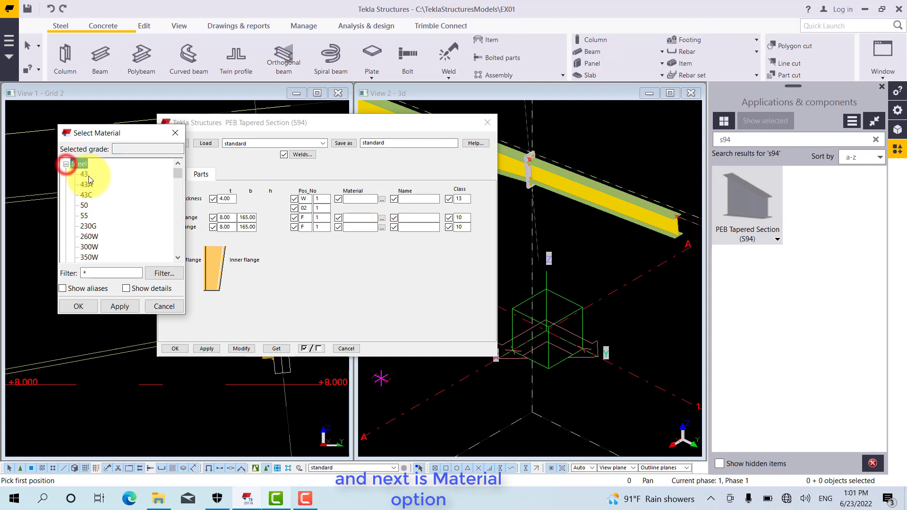
click(84, 174)
key(s)
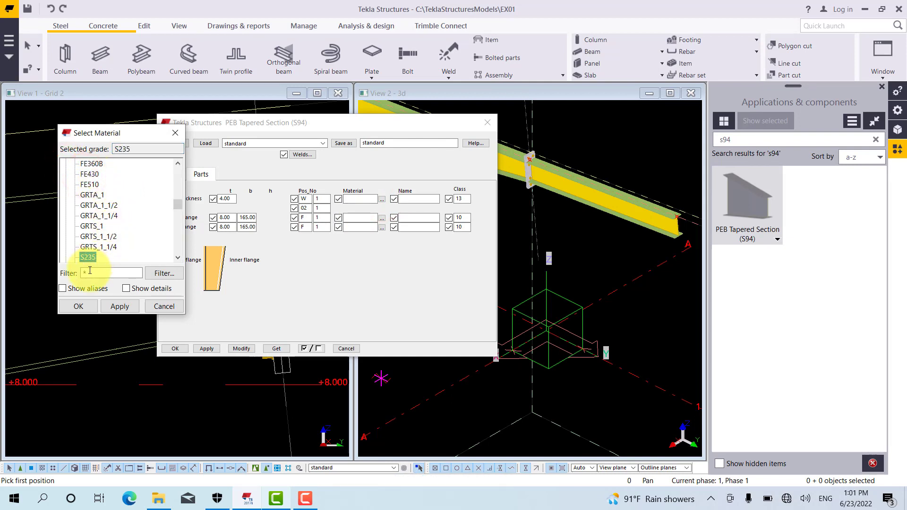
click(112, 306)
click(89, 306)
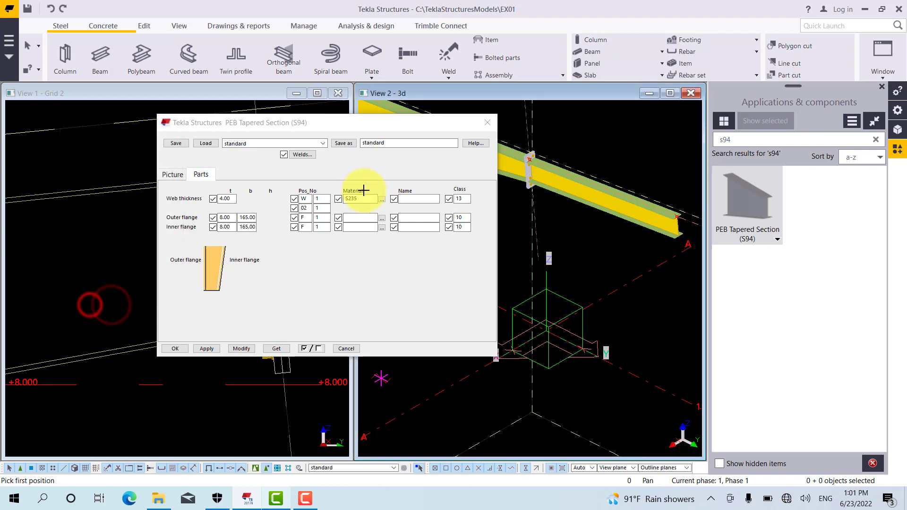
Copy the web's S235 material grade to both the outer and inner flanges
drag(361, 198, 319, 198)
key(ctrl+c)
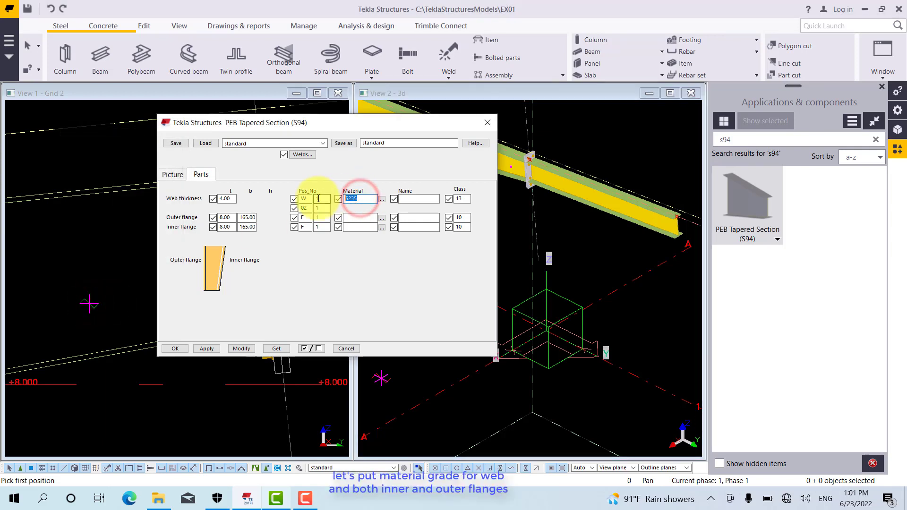
click(355, 218)
key(ctrl+v)
click(358, 227)
key(ctrl+v)
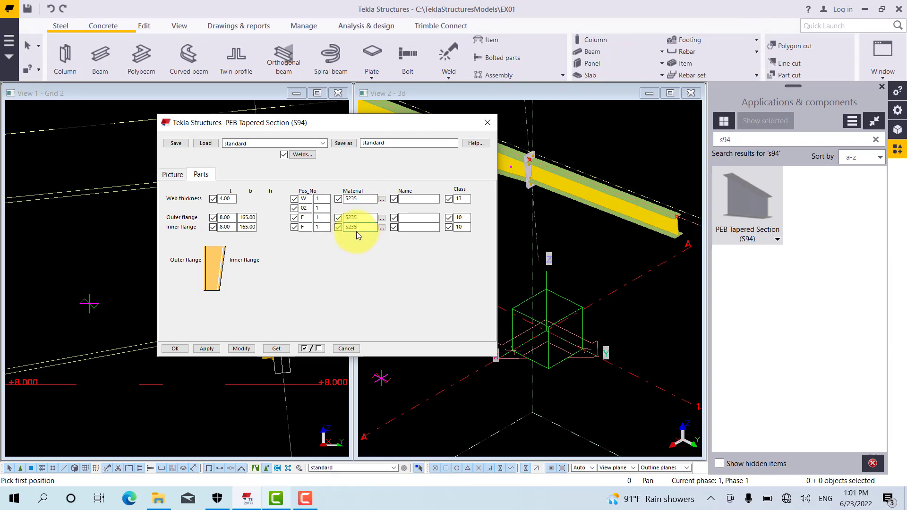
Name the web part WEB and both the outer and inner flanges FLANGE
click(410, 201)
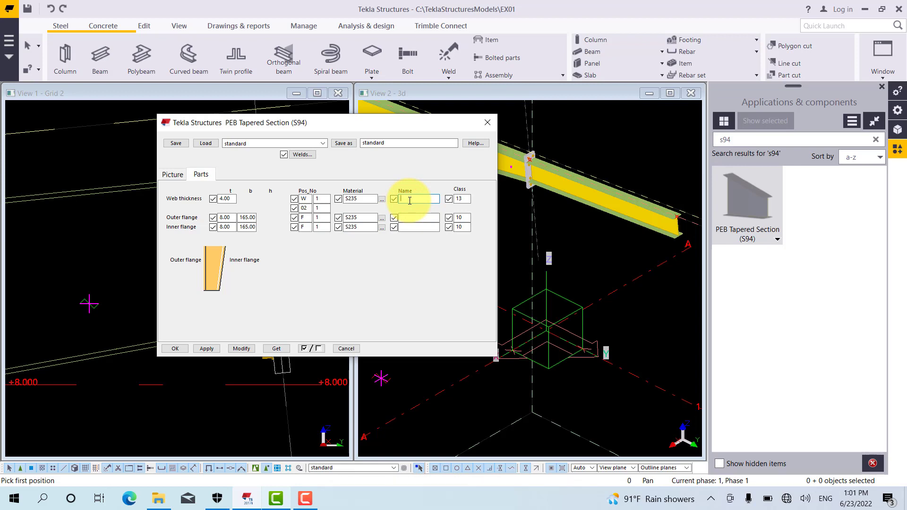
text(WEB)
click(411, 219)
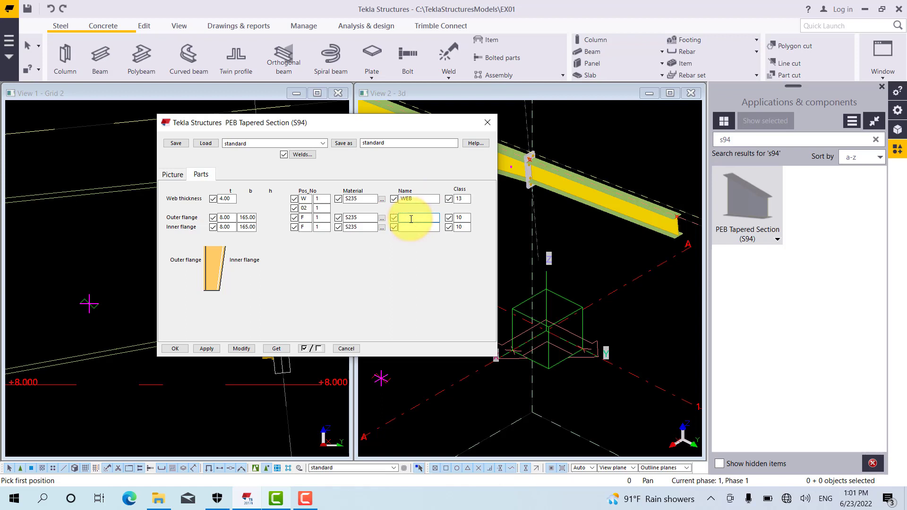
text(FLANGE)
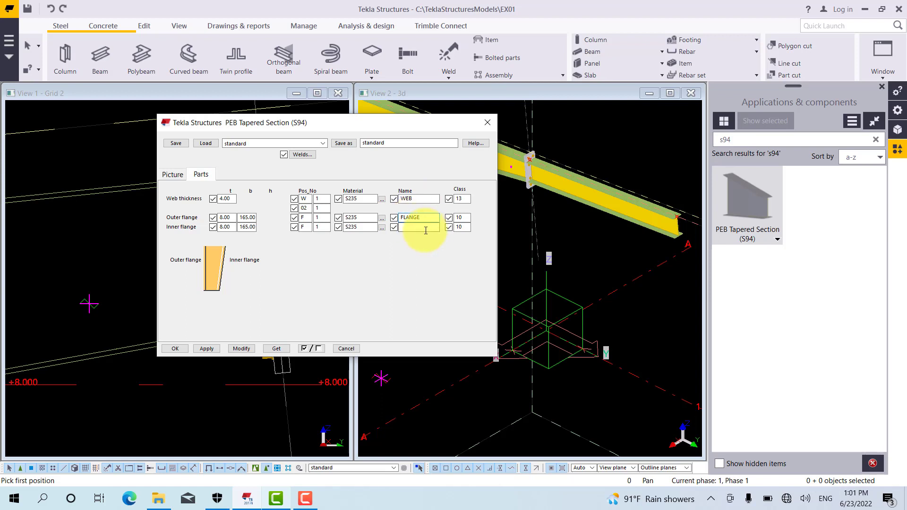
double_click(414, 218)
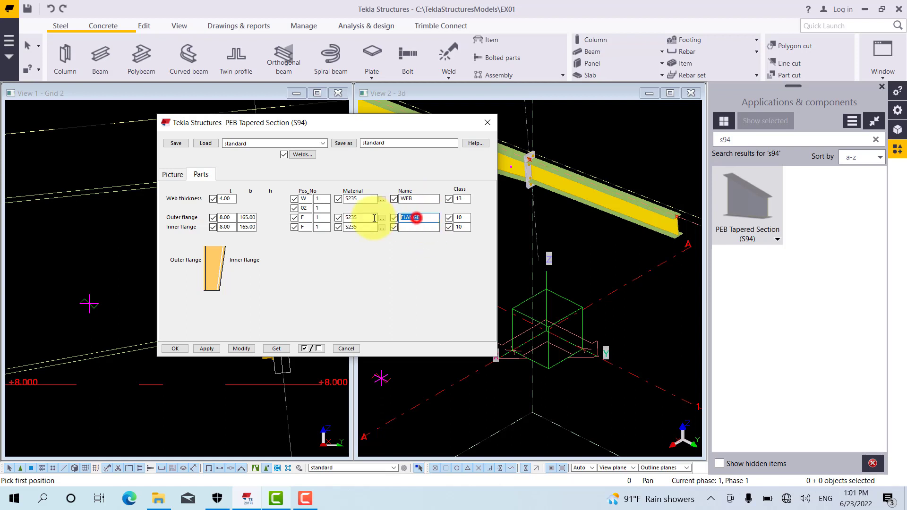
click(407, 229)
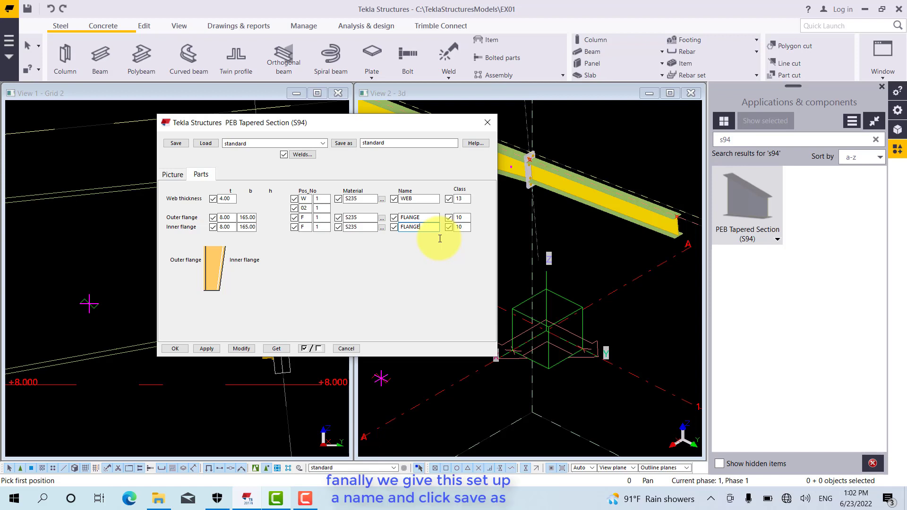
Save the component settings under the new name +F1-R3_I(316~516)x165x4x8
double_click(397, 143)
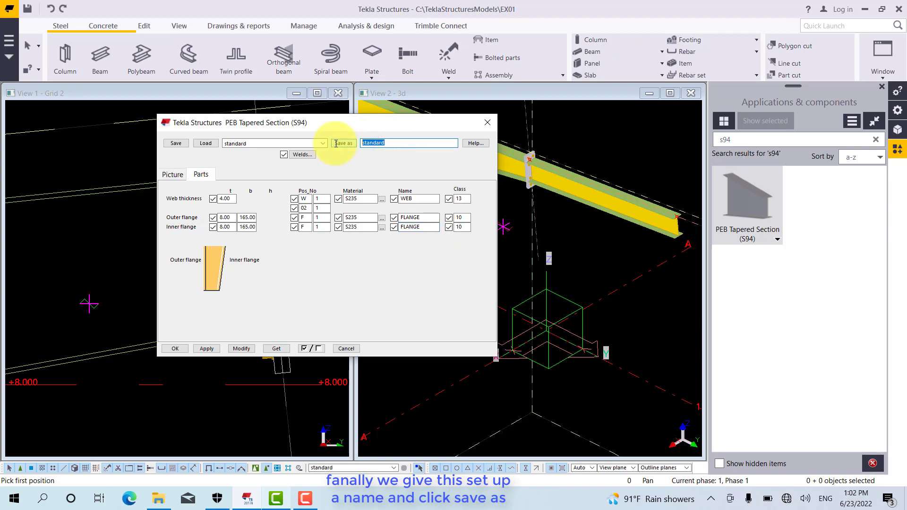
text(t)
text(F1-R)
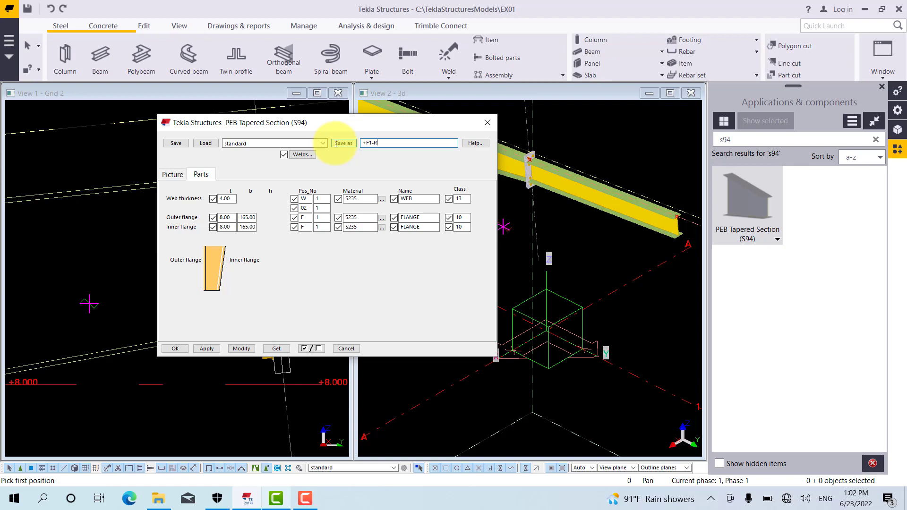
text(3_I()
text(316~51)
text(6)x165x4x8)
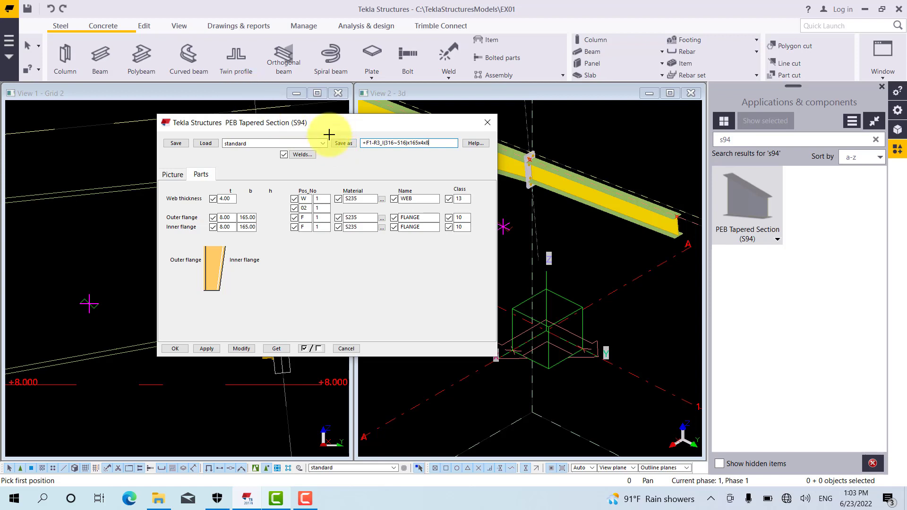
click(343, 147)
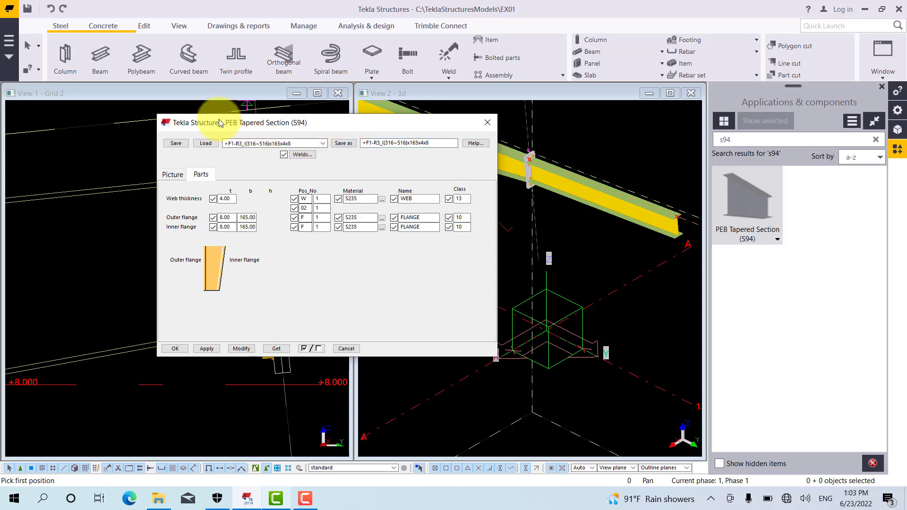
Pick the third rafter's first point at the upper corner of the second rafter's free end, using the End snap override
drag(220, 123, 469, 130)
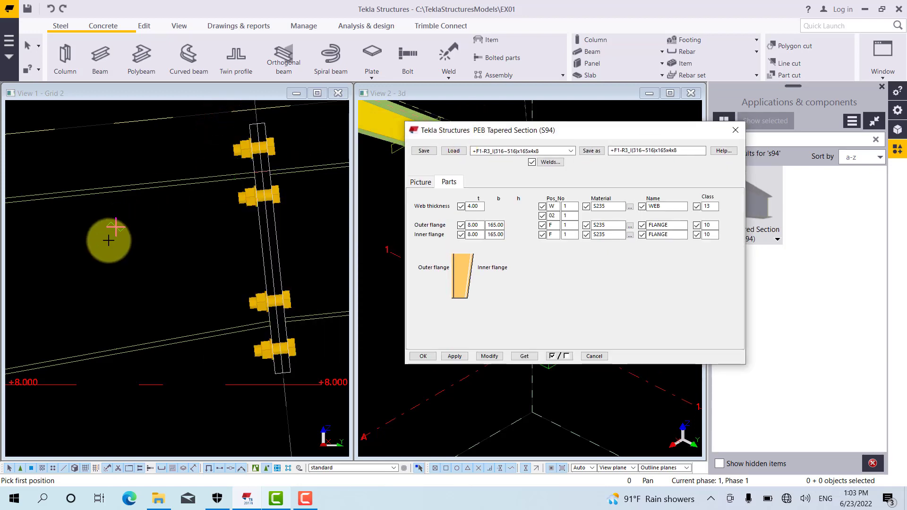
scroll(97, 251, down, 3)
scroll(91, 264, down, 3)
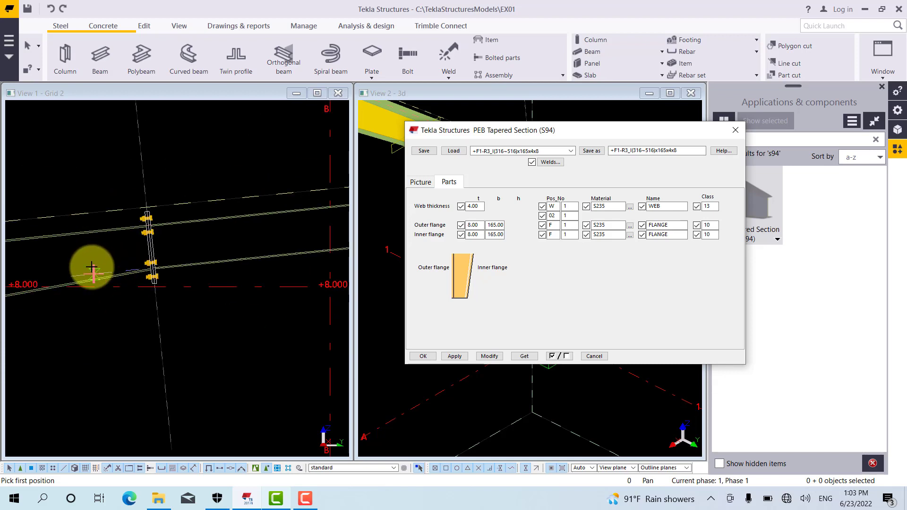
middle_drag(174, 277, 71, 293)
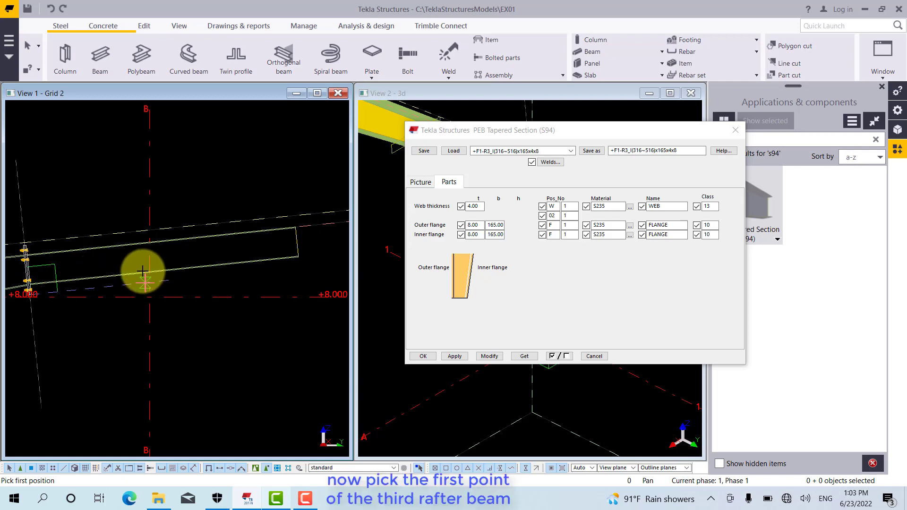
scroll(206, 257, up, 3)
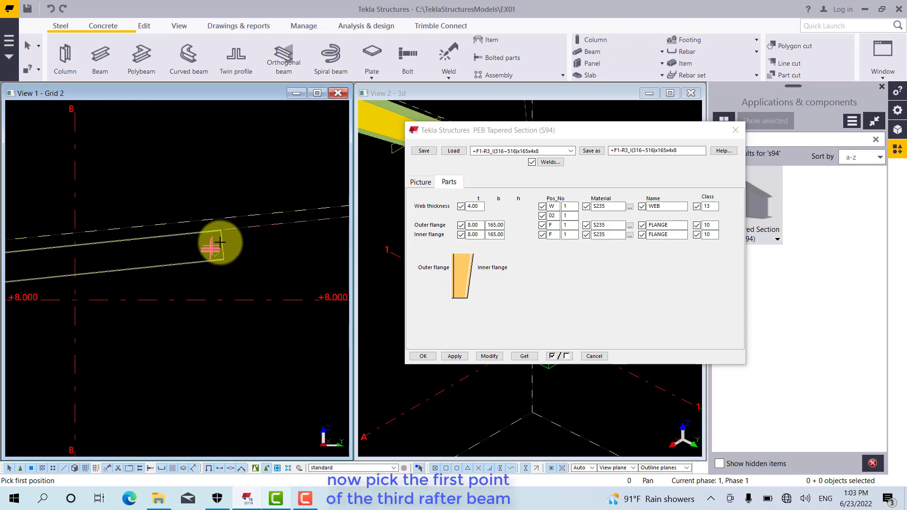
scroll(227, 227, up, 4)
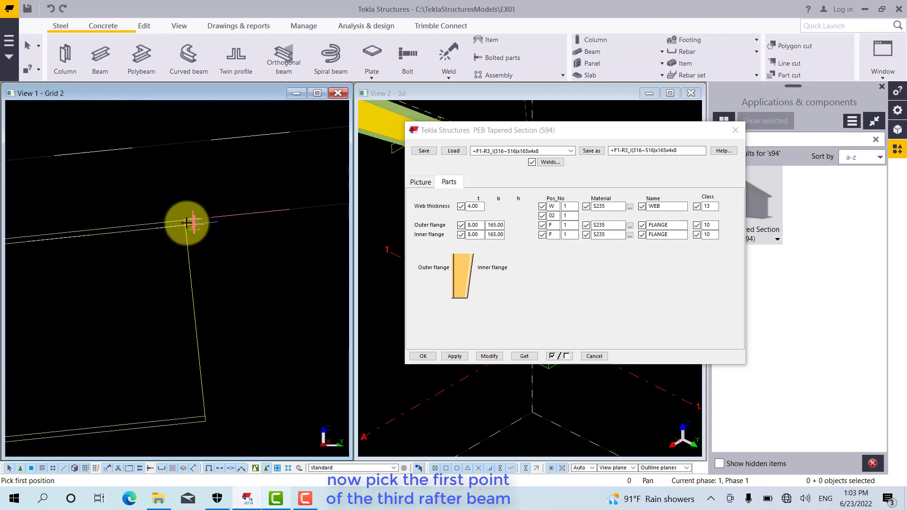
scroll(188, 217, up, 3)
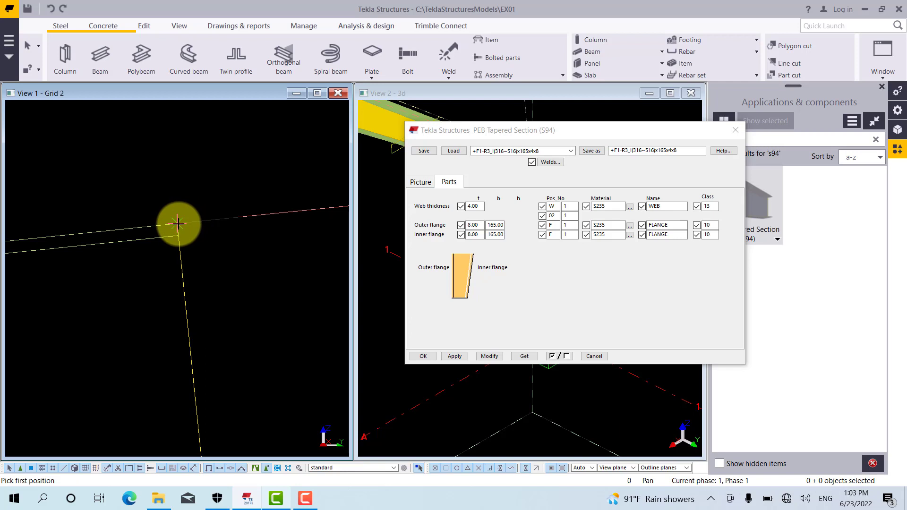
scroll(186, 216, up, 2)
scroll(175, 223, up, 1)
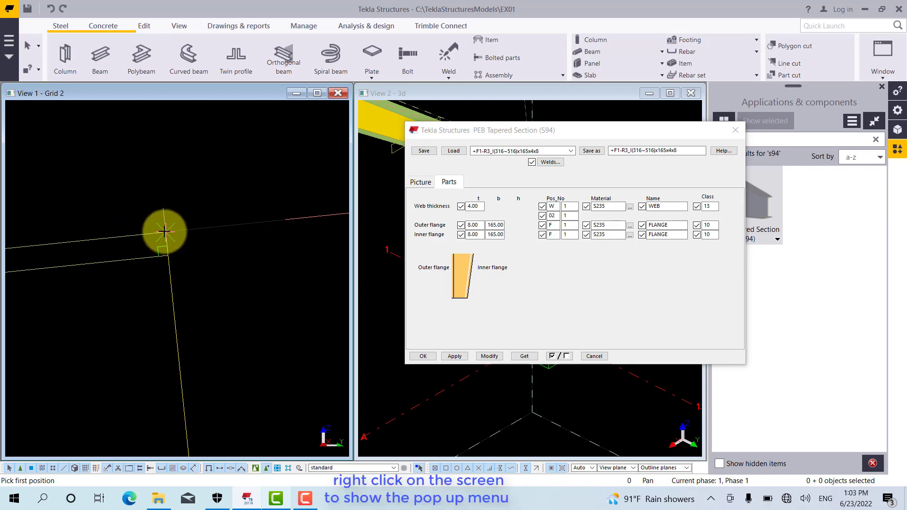
scroll(214, 242, down, 3)
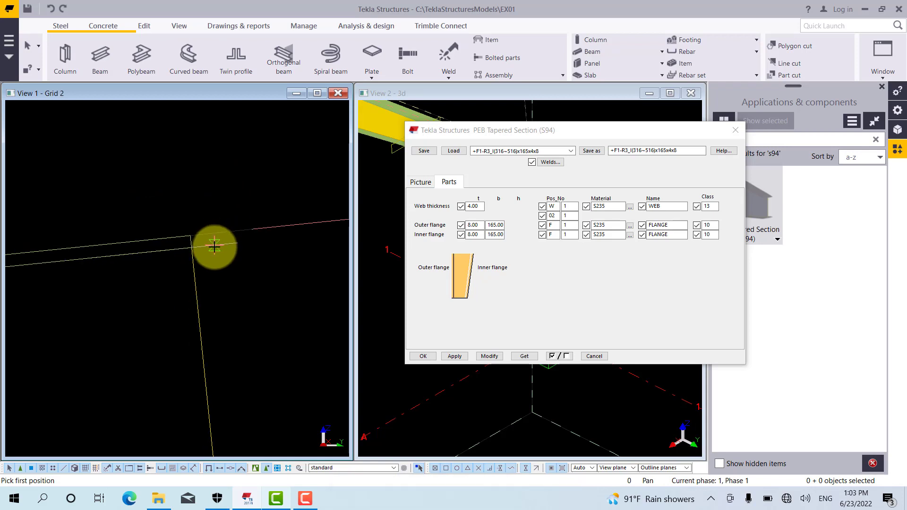
right_click(191, 192)
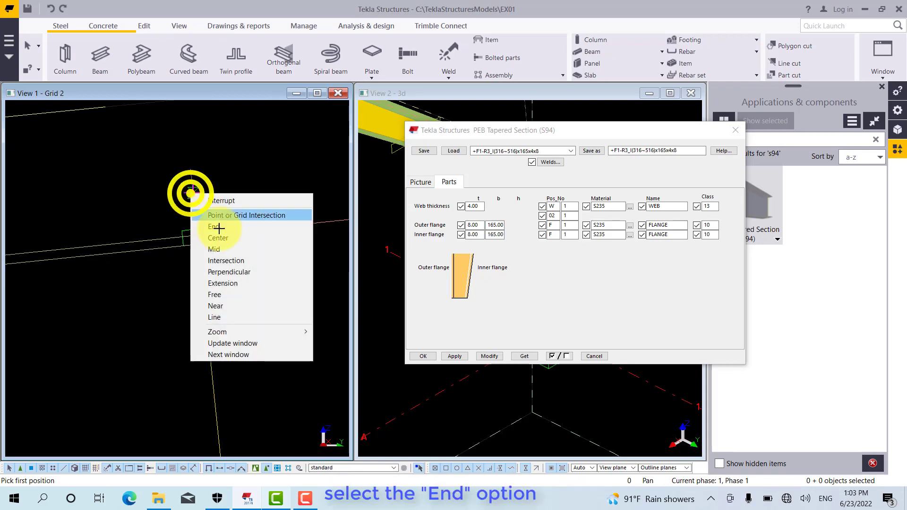
click(219, 227)
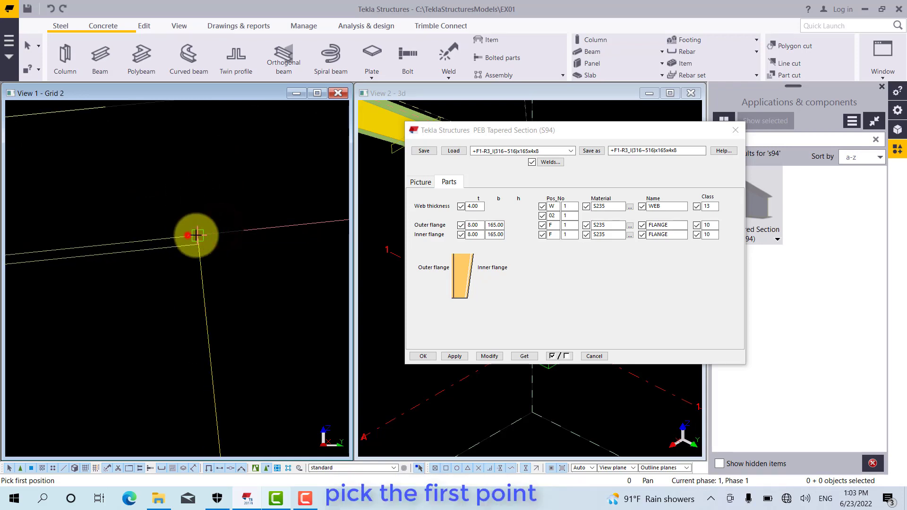
click(197, 235)
Pick the third rafter's second point where the lower sloped roof reference line crosses grid line C, and close the component's settings
scroll(126, 246, down, 3)
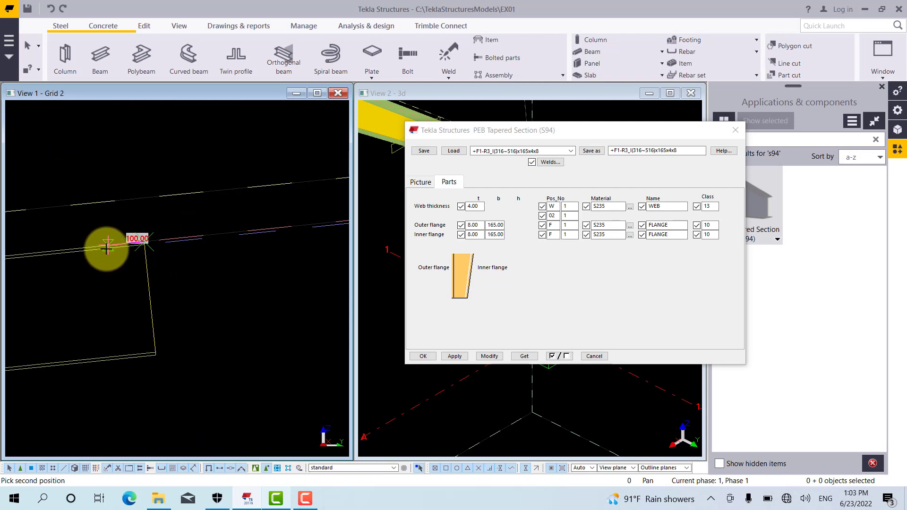
scroll(102, 250, down, 3)
scroll(91, 258, down, 3)
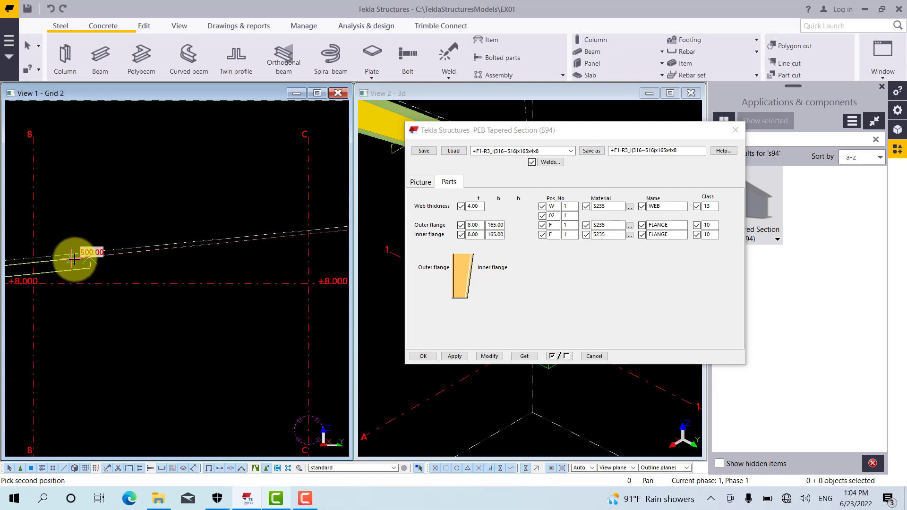
scroll(75, 256, down, 2)
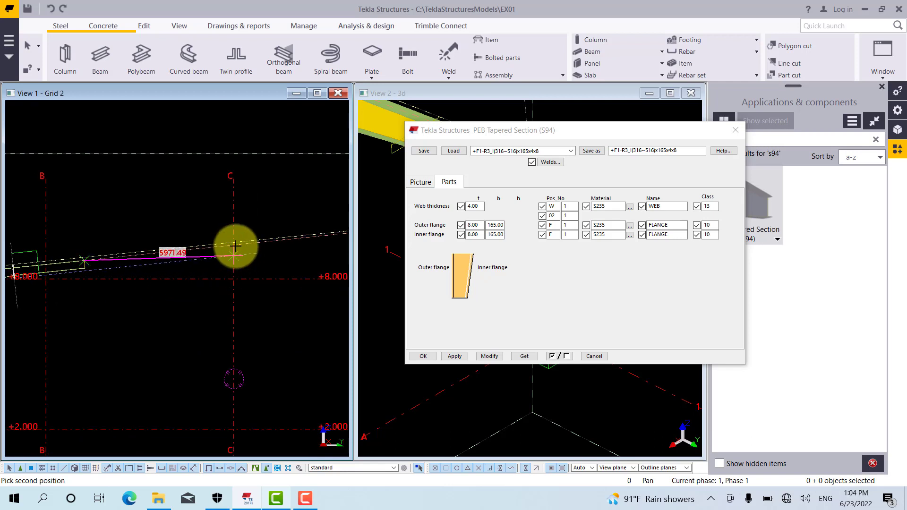
scroll(239, 243, up, 2)
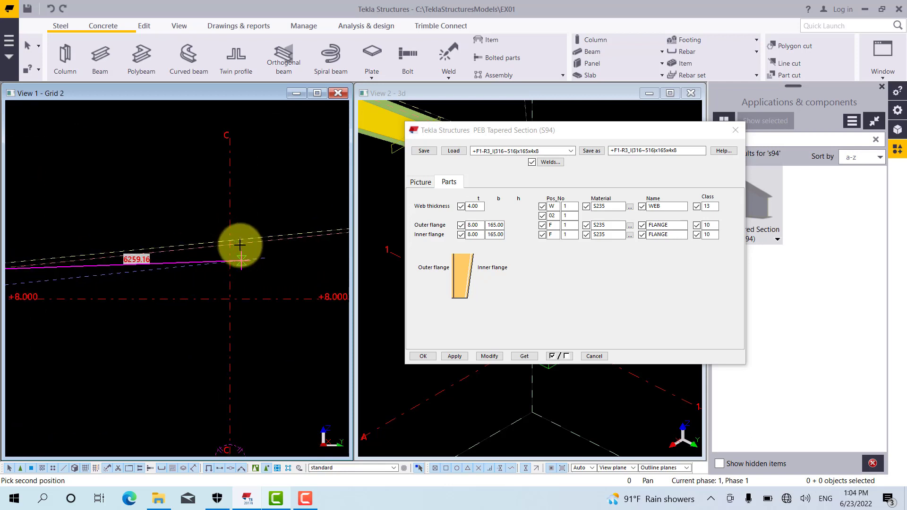
scroll(241, 228, up, 5)
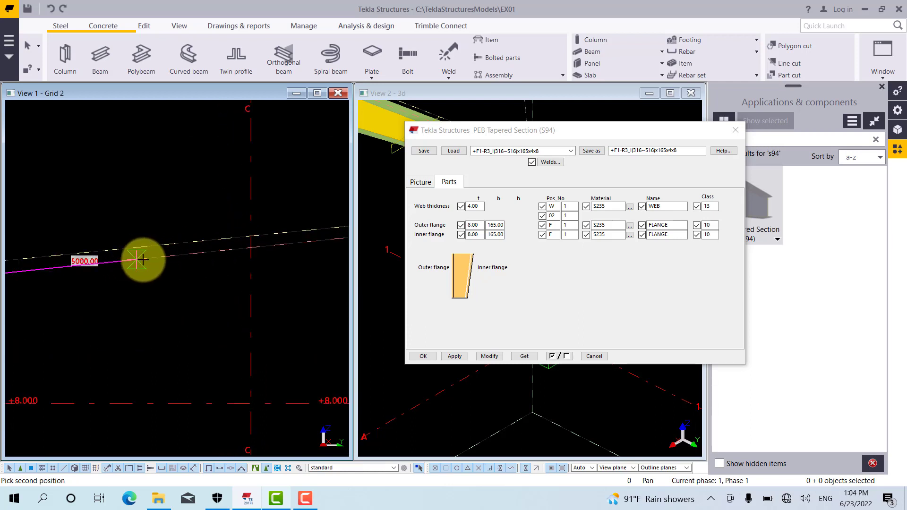
click(251, 248)
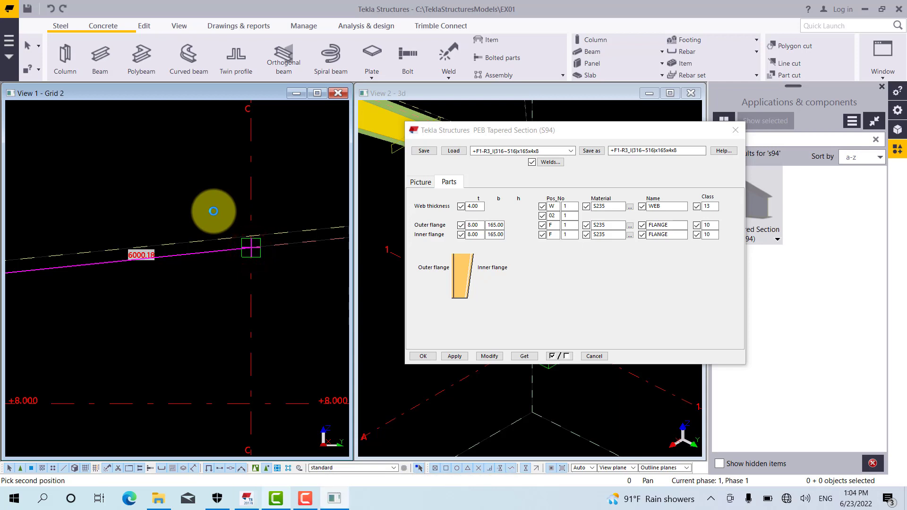
click(214, 212)
click(164, 161)
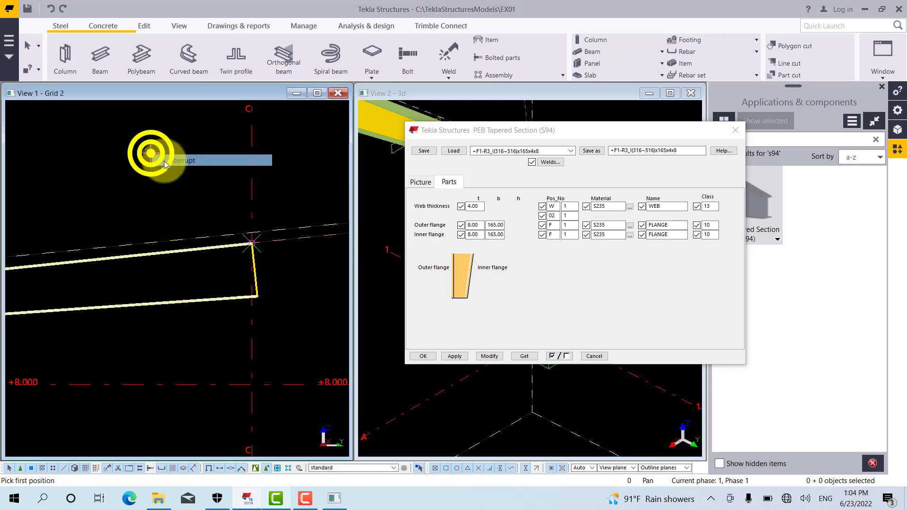
scroll(269, 223, down, 3)
middle_drag(207, 253, 316, 270)
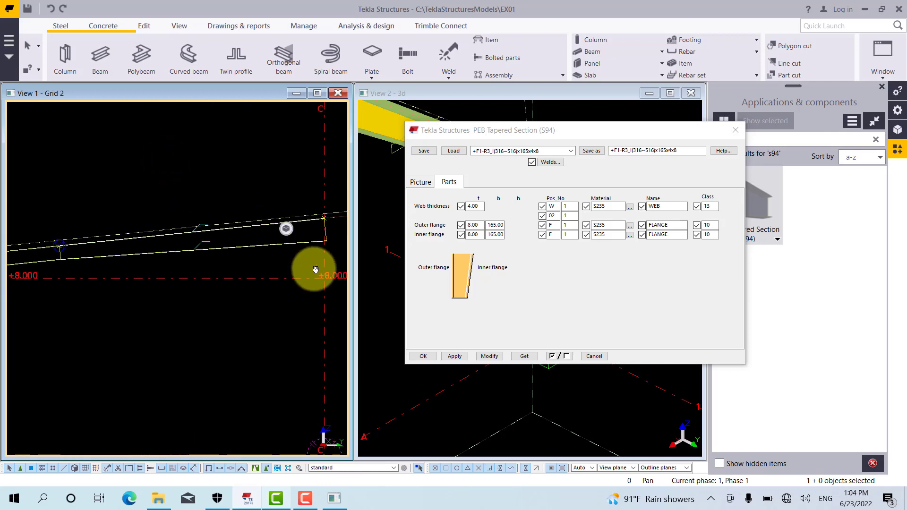
click(737, 131)
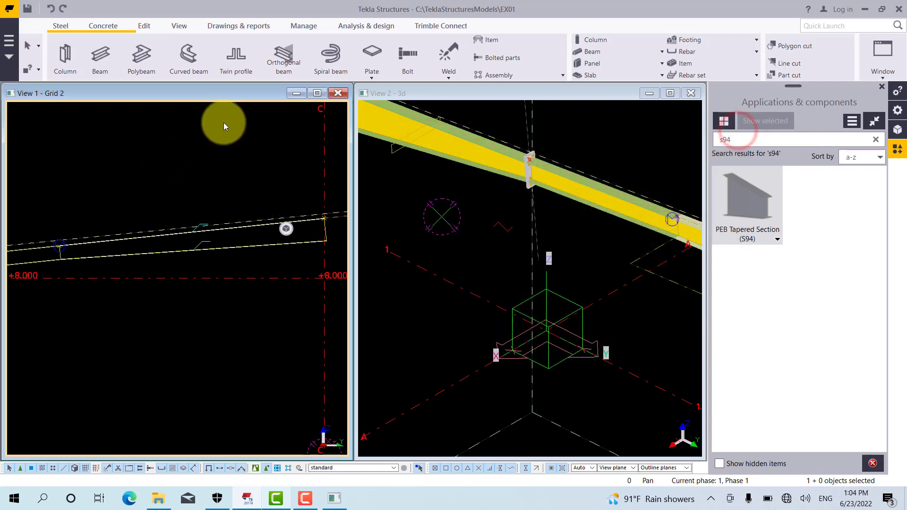
Examine the third rafter up to grid line C in the Grid 2 and 3D views, with its parts rendered shaded
middle_drag(220, 172, 209, 183)
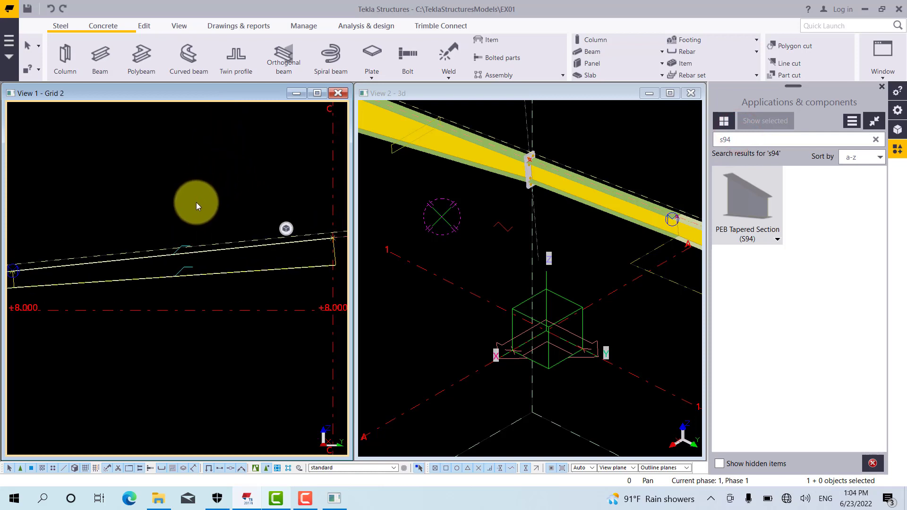
double_click(166, 95)
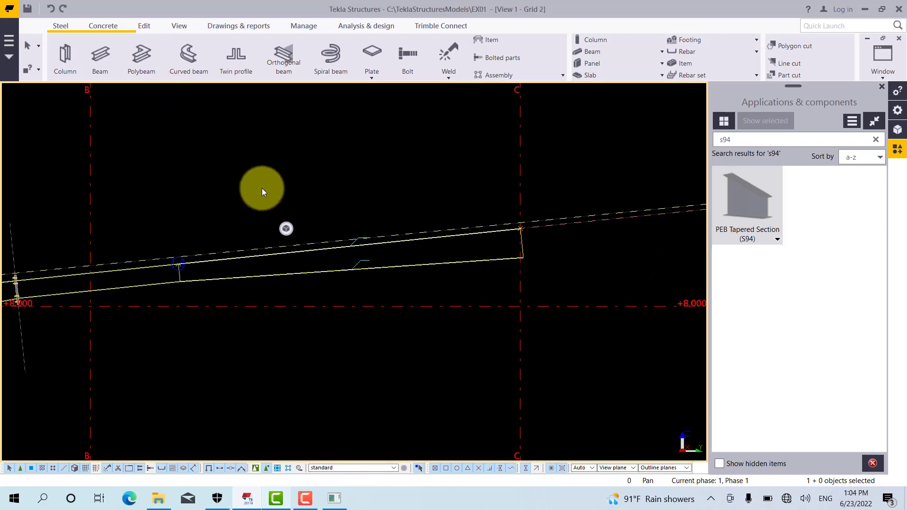
click(256, 178)
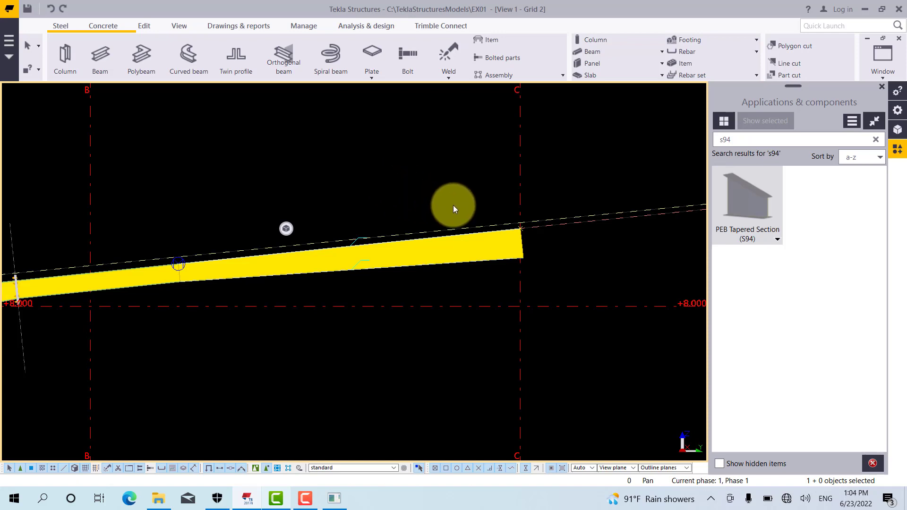
scroll(453, 205, up, 2)
middle_drag(452, 205, 343, 180)
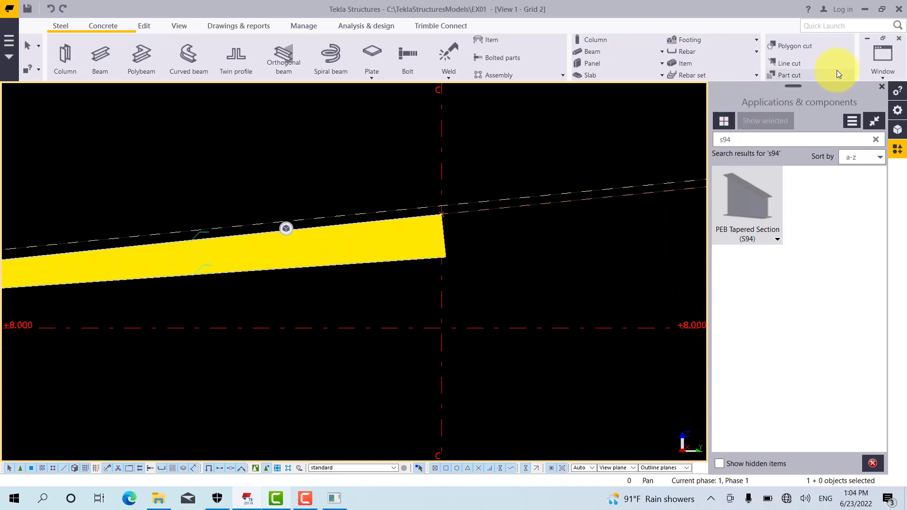
click(878, 77)
click(844, 112)
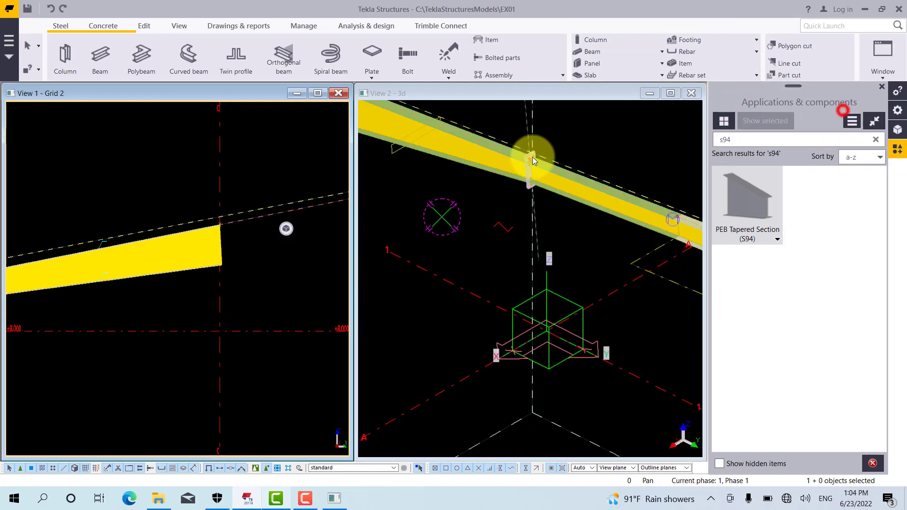
middle_drag(532, 161, 384, 192)
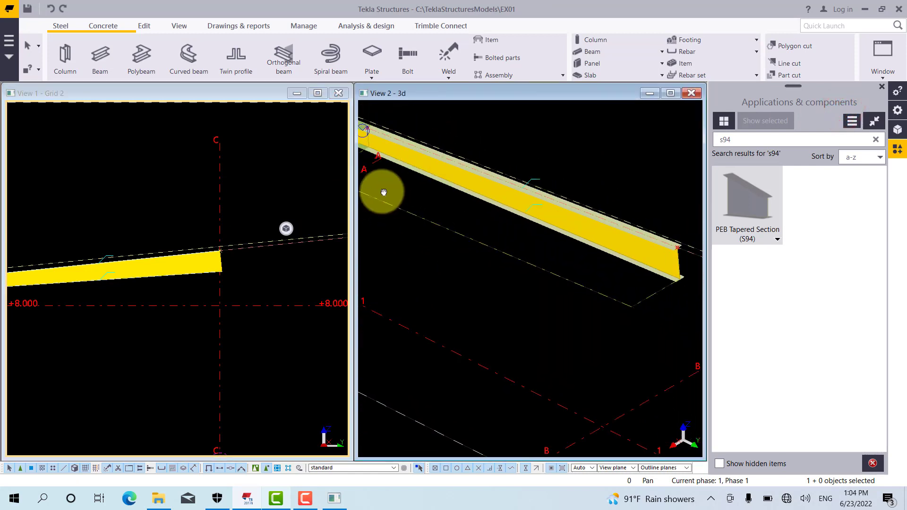
scroll(198, 201, down, 2)
middle_drag(146, 217, 263, 202)
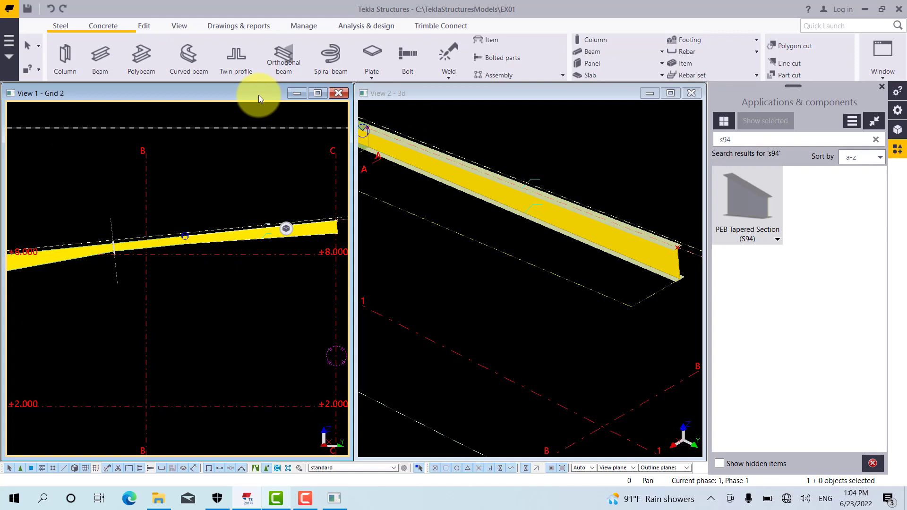
Examine the column and the three connected rafters in the 3D view from several angles
scroll(596, 235, down, 2)
middle_drag(526, 230, 571, 263)
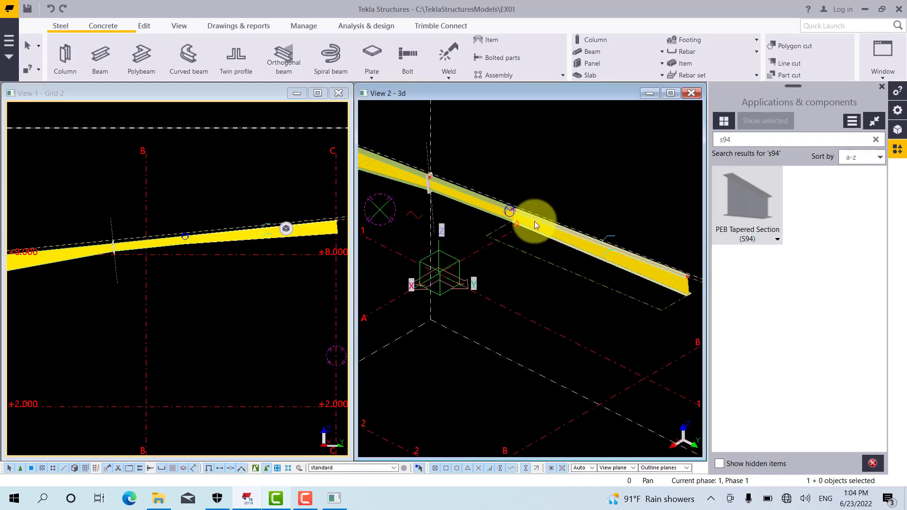
key(v)
click(523, 187)
ctrl+middle_drag(566, 222, 484, 151)
scroll(484, 184, up, 1)
right_click(492, 133)
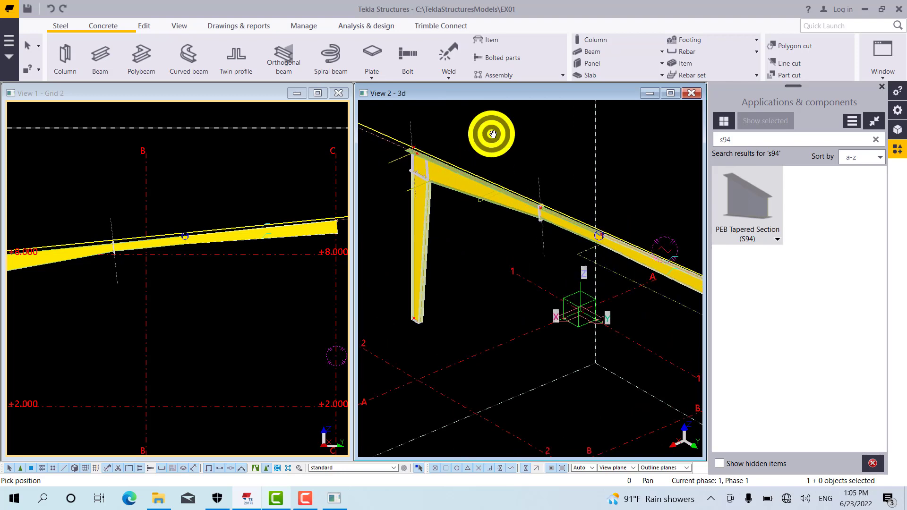
click(503, 141)
key(v)
click(504, 185)
scroll(475, 195, down, 1)
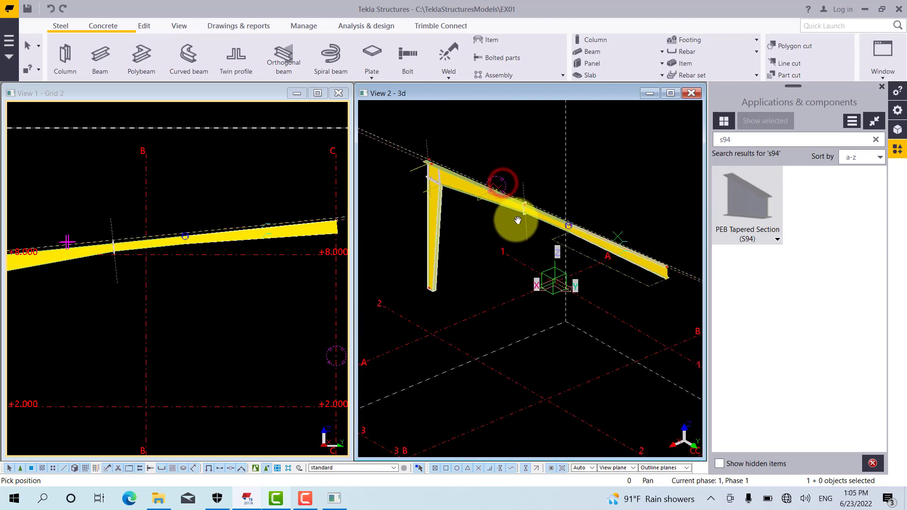
ctrl+middle_drag(528, 218, 543, 233)
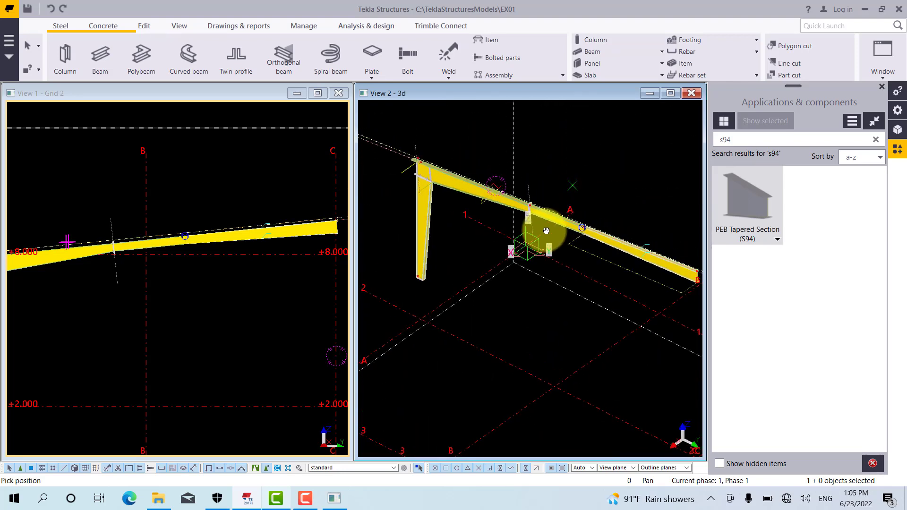
right_click(536, 161)
click(556, 168)
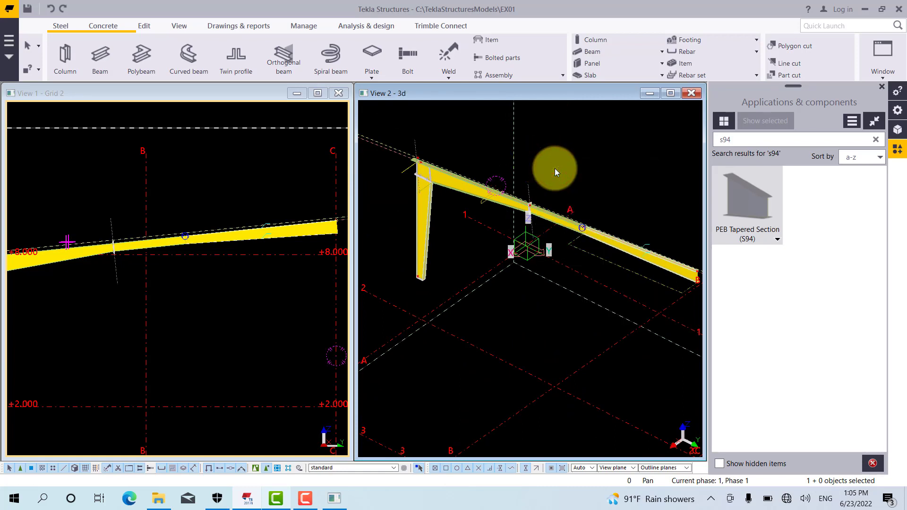
Maximize the Grid 2 view and show the parts as wireframe around the third rafter between grid lines B and C
double_click(270, 94)
click(241, 175)
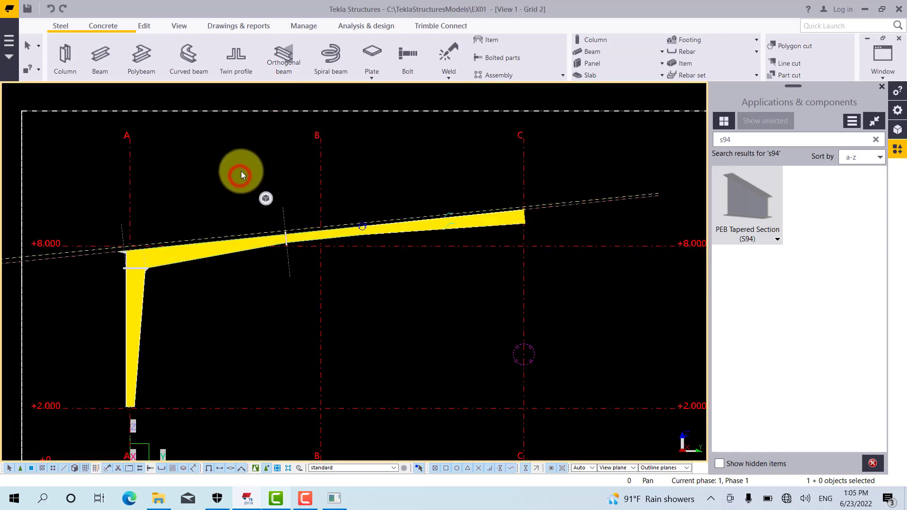
key(ctrl+1)
click(237, 174)
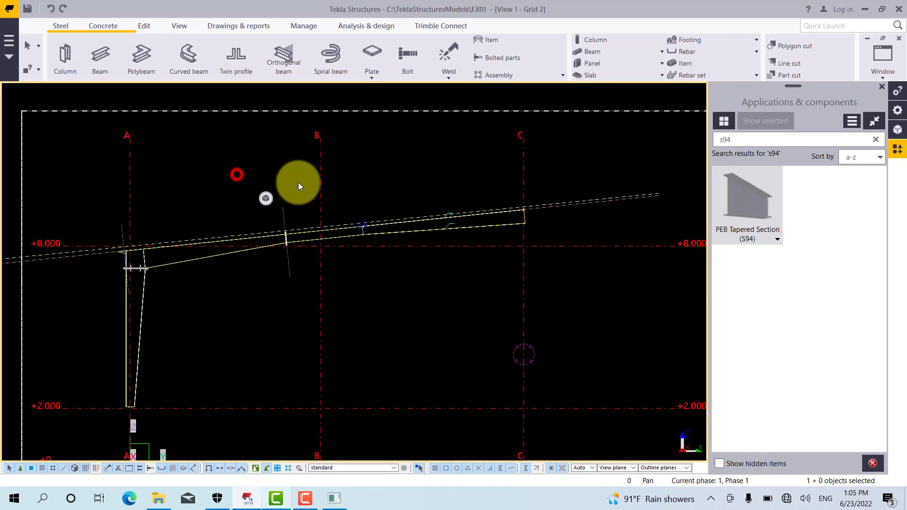
scroll(413, 236, up, 3)
scroll(412, 237, up, 2)
scroll(343, 243, up, 3)
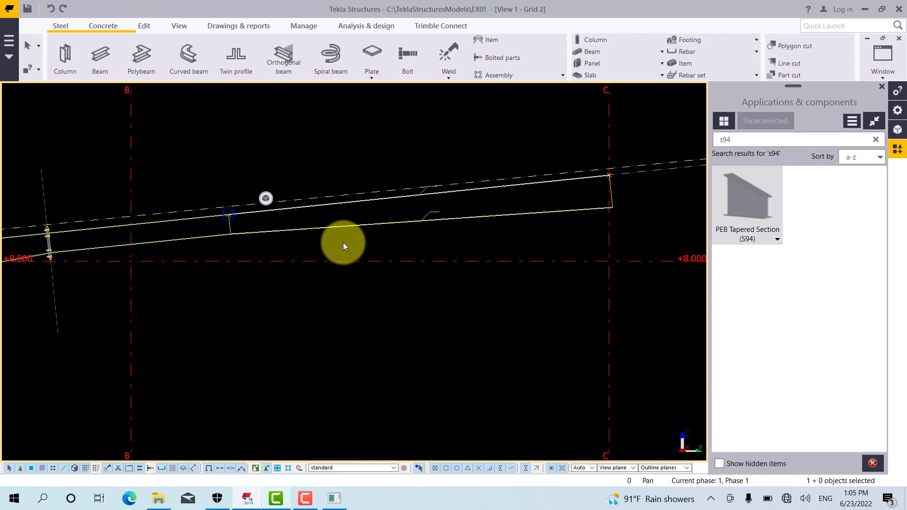
middle_drag(343, 243, 340, 246)
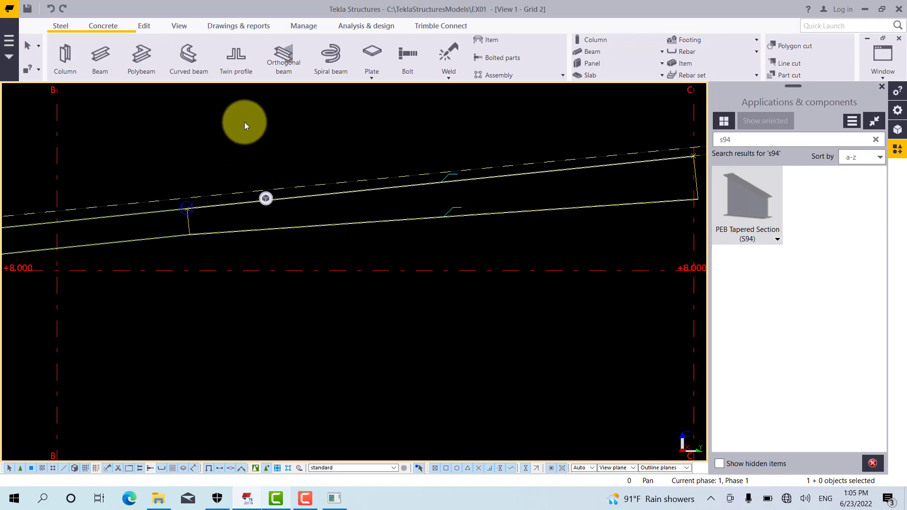
click(142, 26)
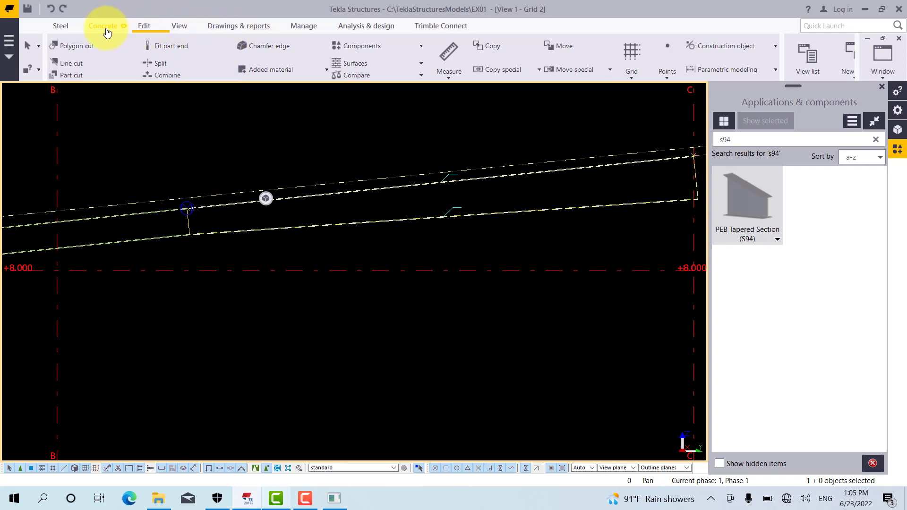
click(61, 25)
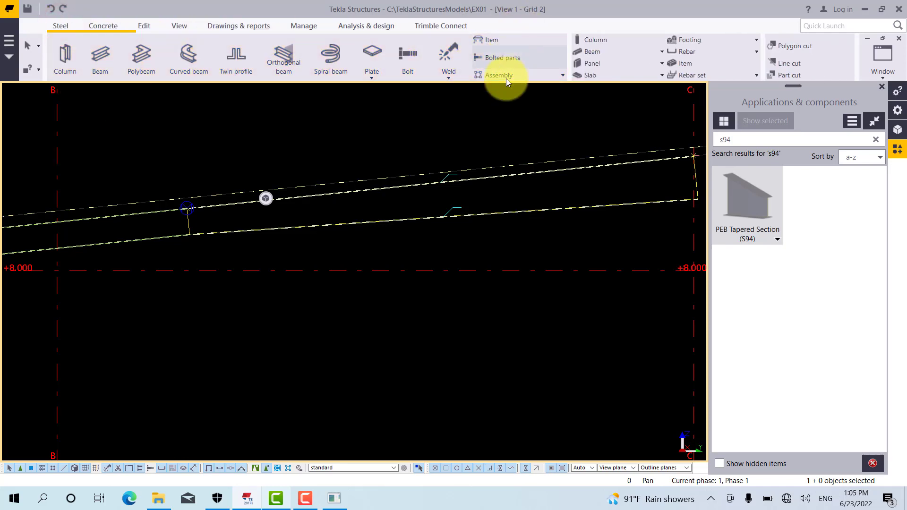
click(447, 79)
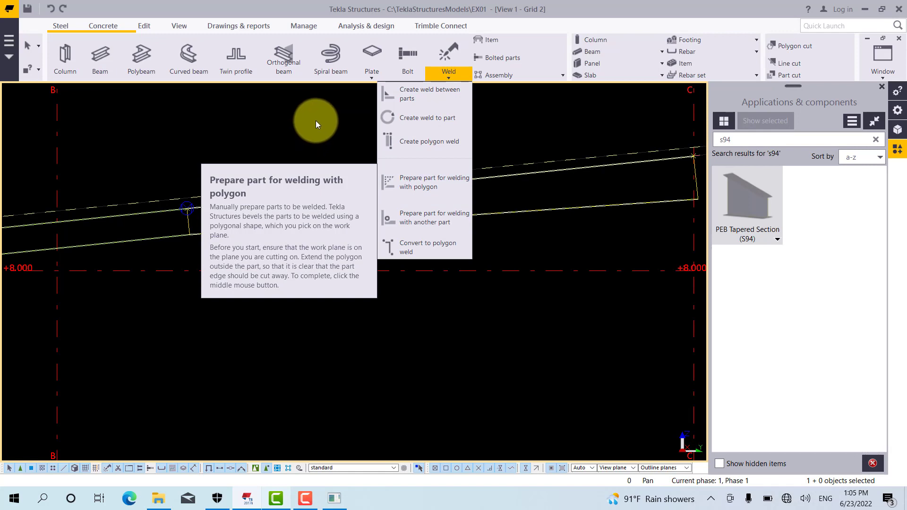
click(316, 120)
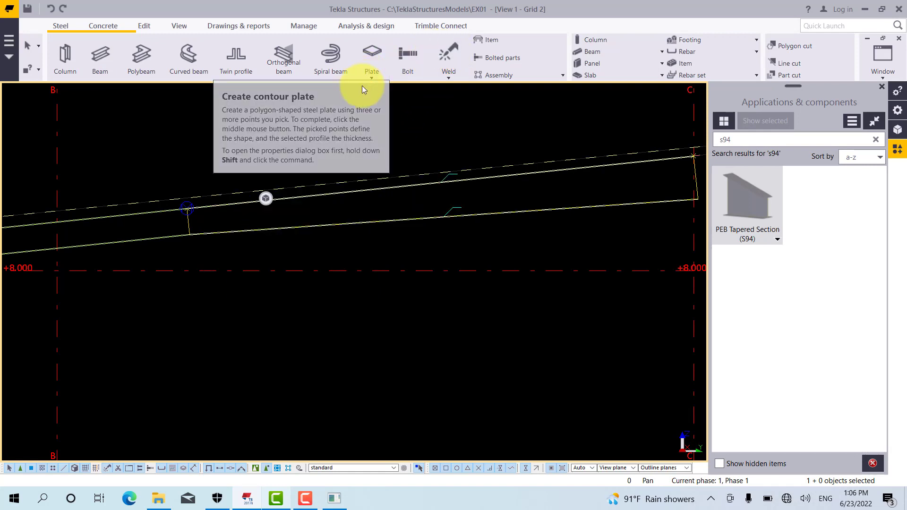
click(67, 27)
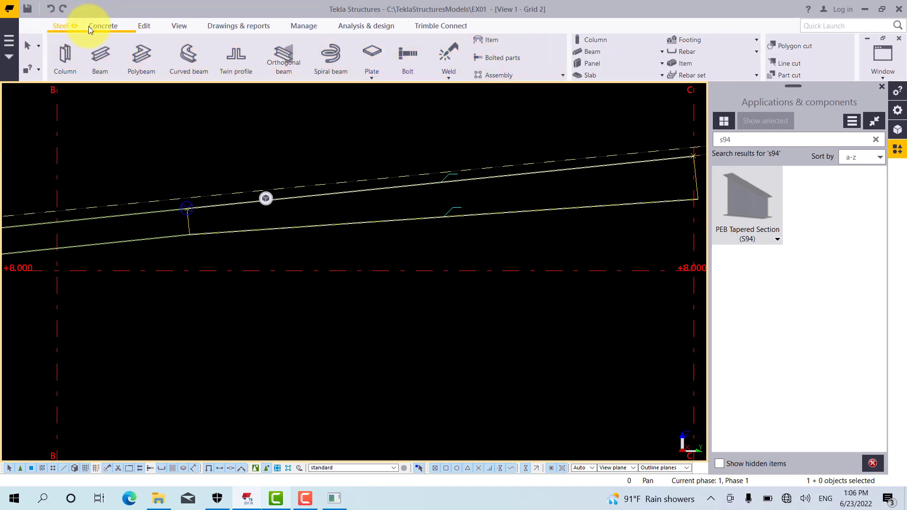
click(142, 29)
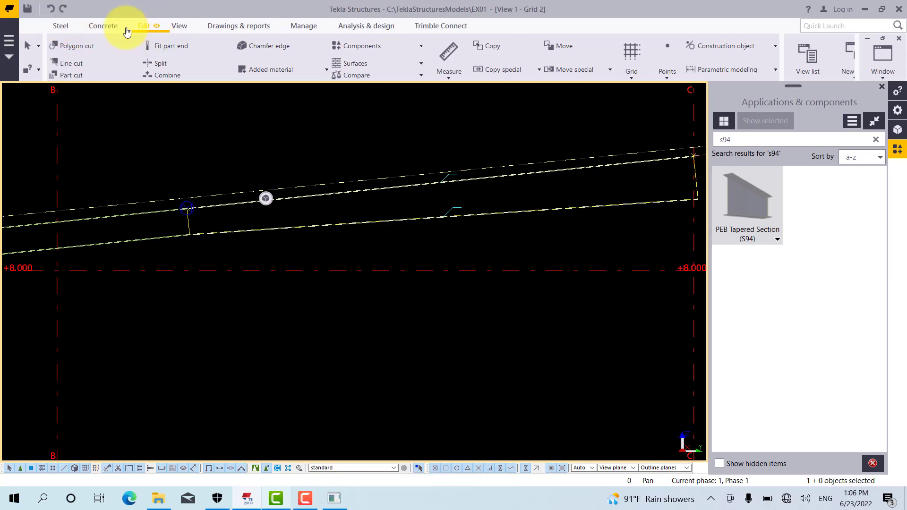
Create a weld between the third rafter's web, picked as the main part, and the second rafter's web at their joint
click(65, 28)
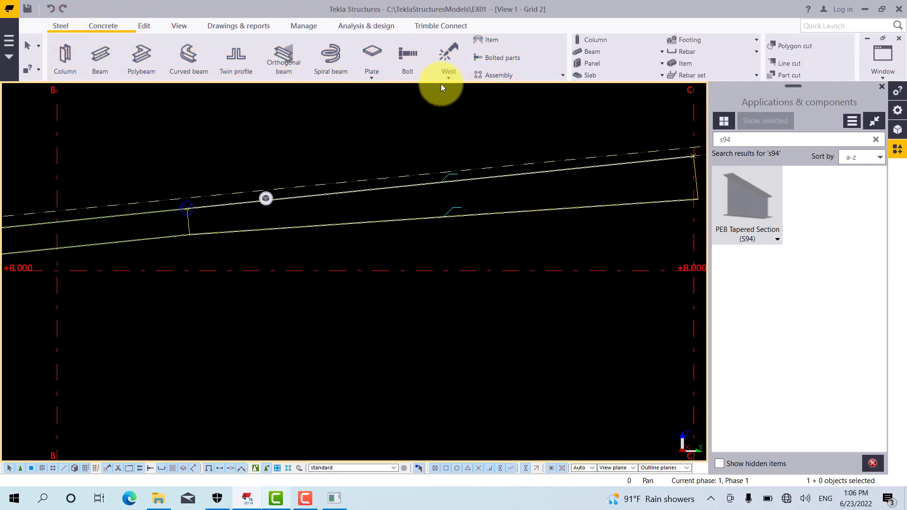
click(445, 79)
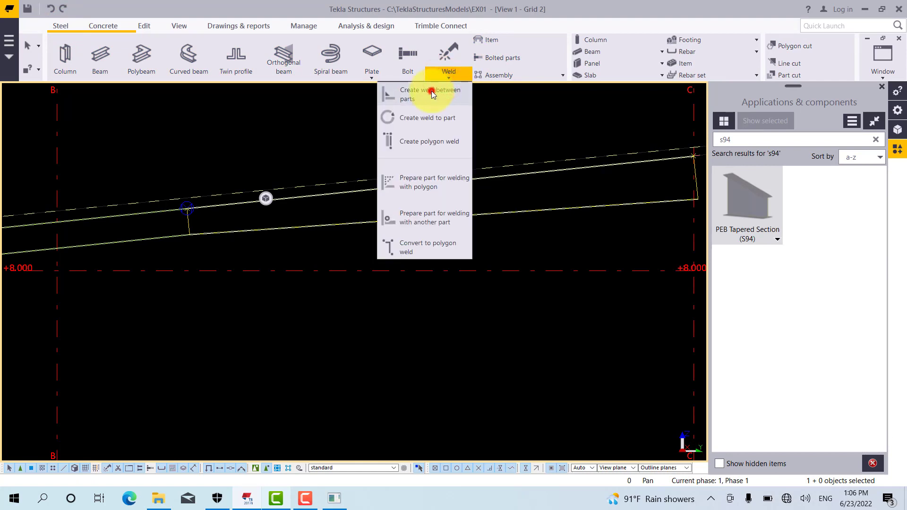
click(432, 91)
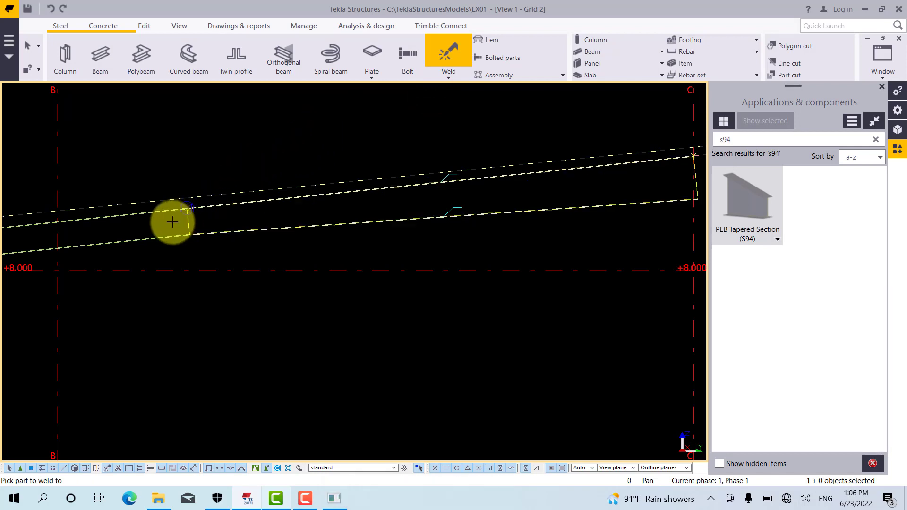
scroll(172, 221, up, 3)
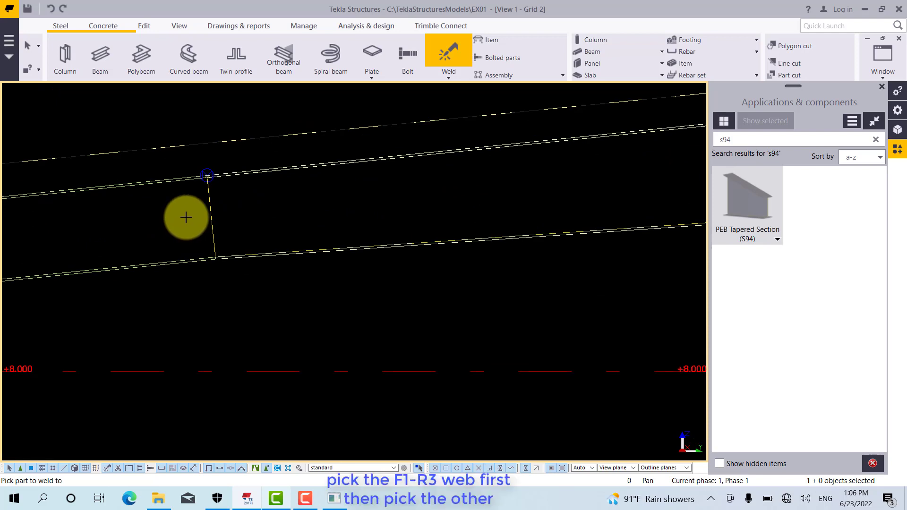
click(213, 192)
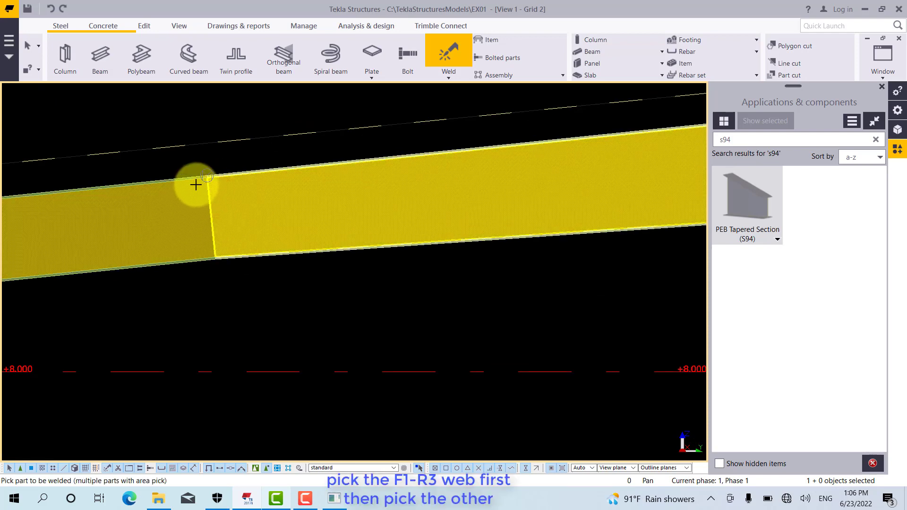
click(199, 183)
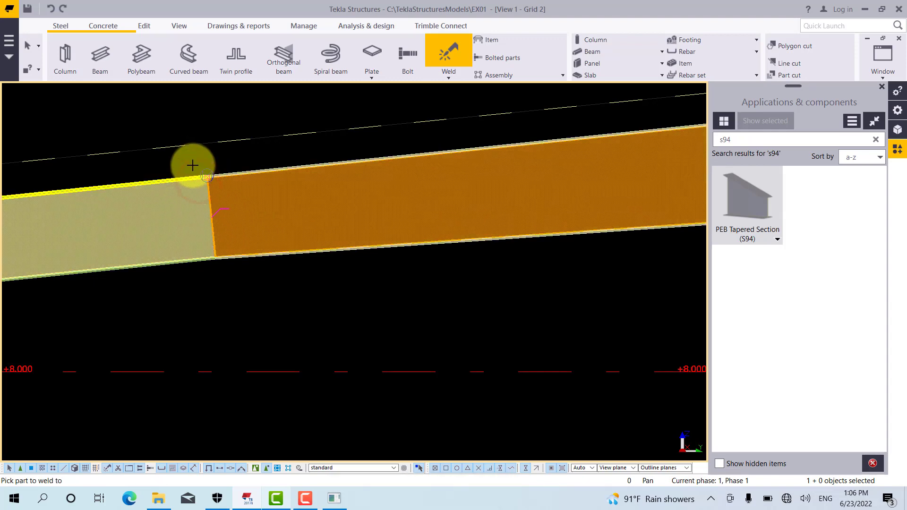
right_click(193, 163)
click(213, 166)
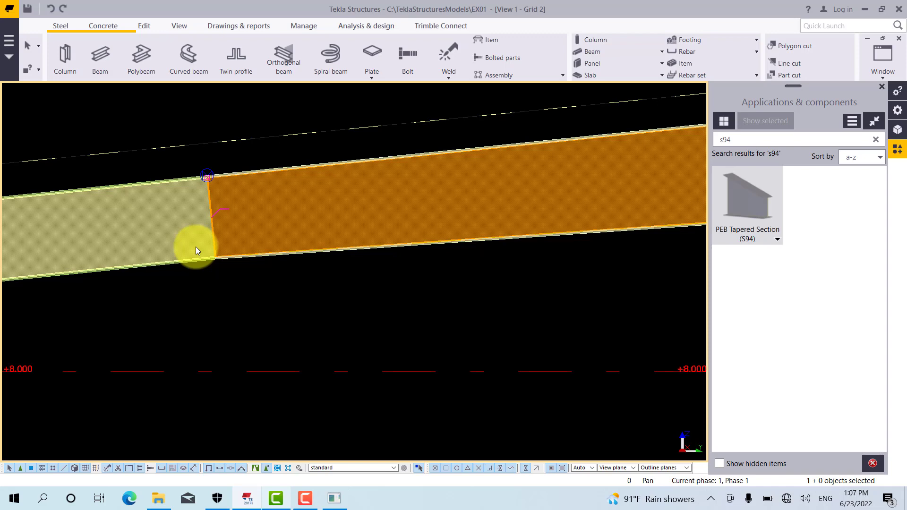
Set the work plane parallel to the Grid 2 view plane
click(145, 28)
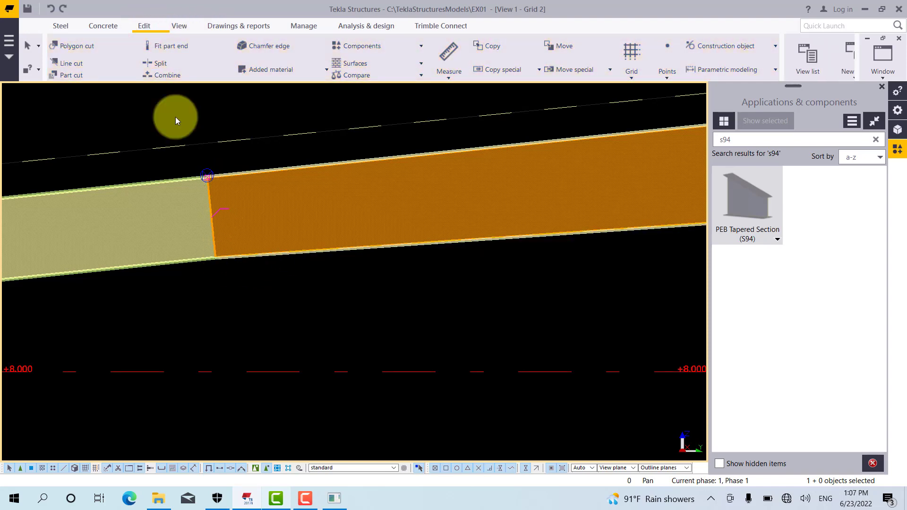
click(174, 27)
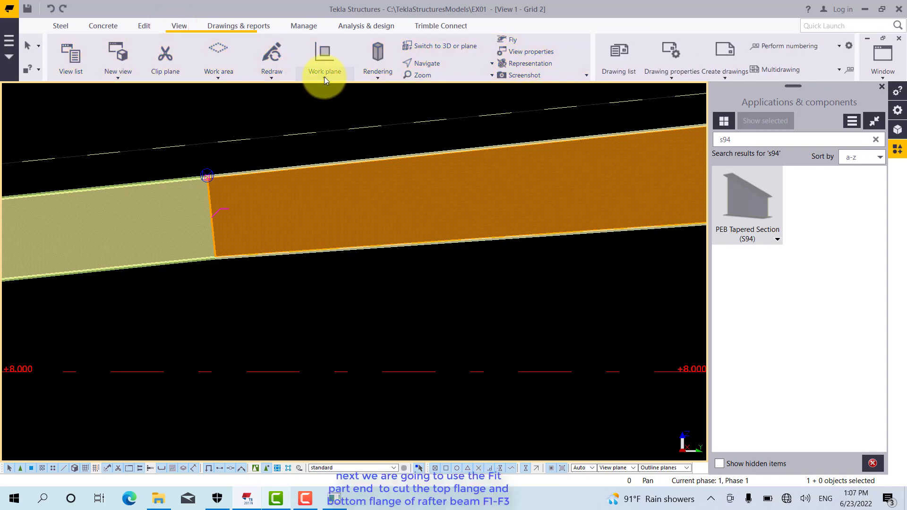
click(324, 76)
click(296, 277)
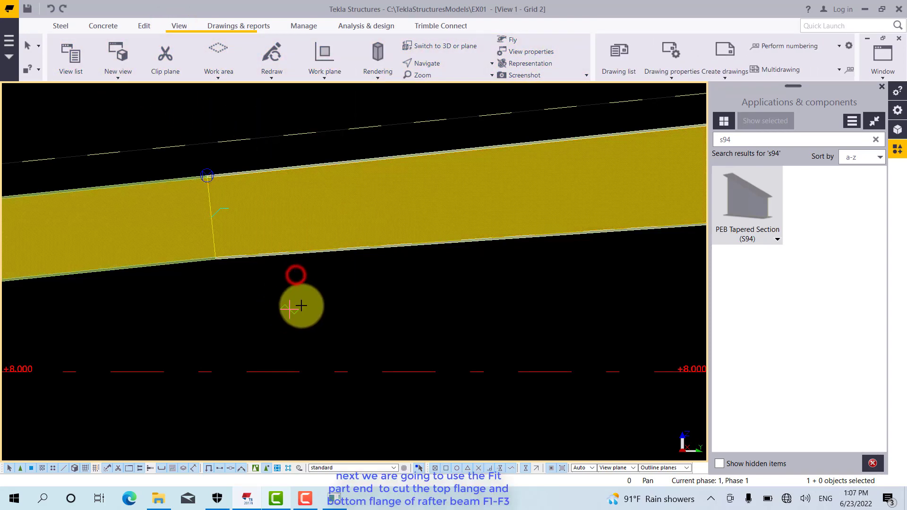
click(276, 289)
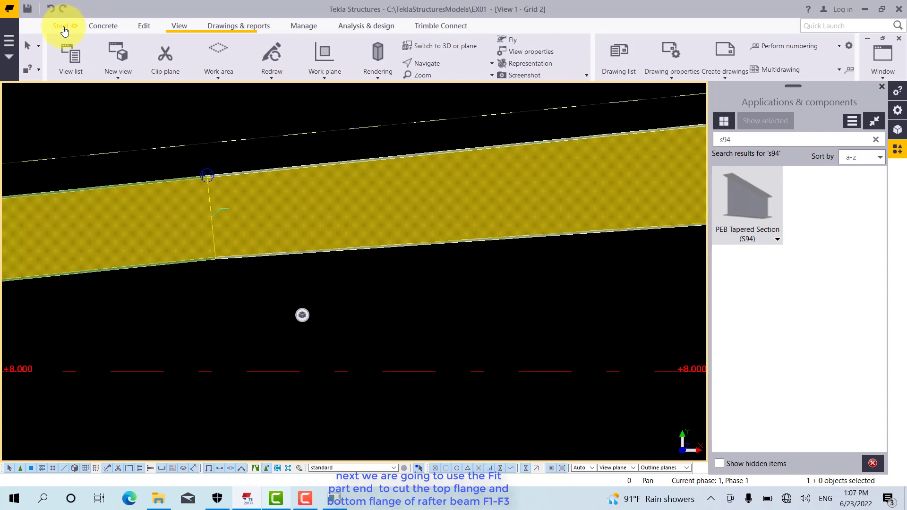
Try to fit the third rafter's top flange end with a cutting line drawn 200 along the flange from its inner corner at the joint
click(147, 28)
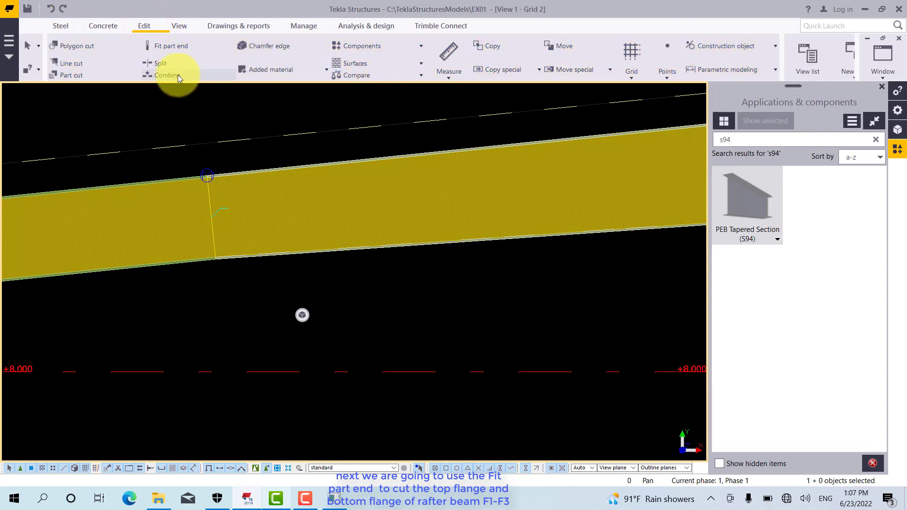
click(166, 47)
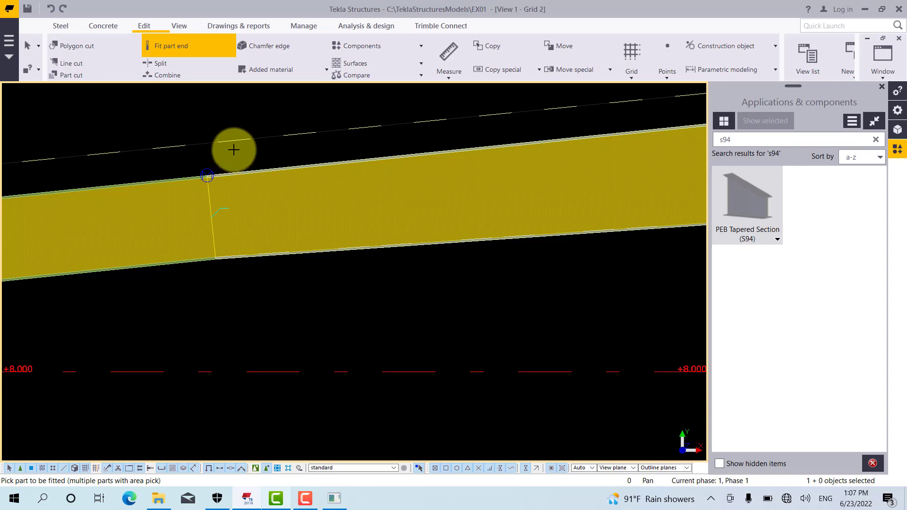
scroll(204, 166, up, 4)
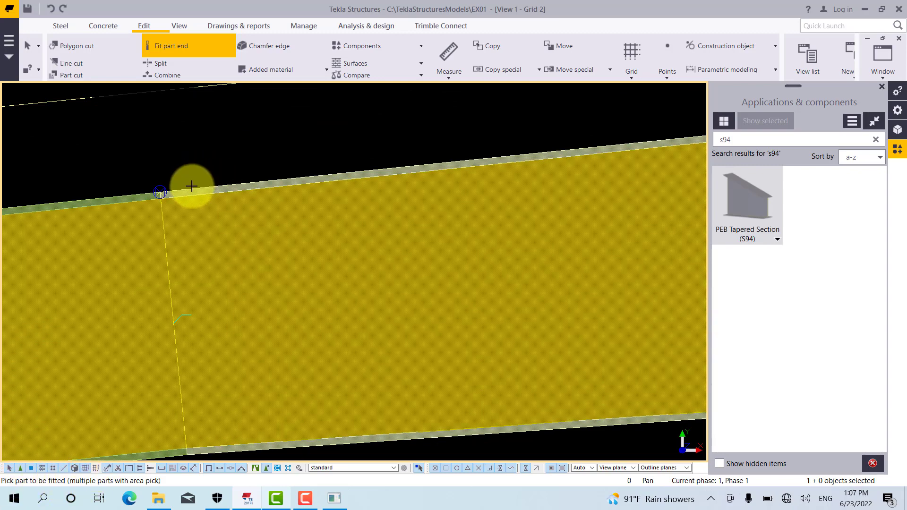
click(190, 186)
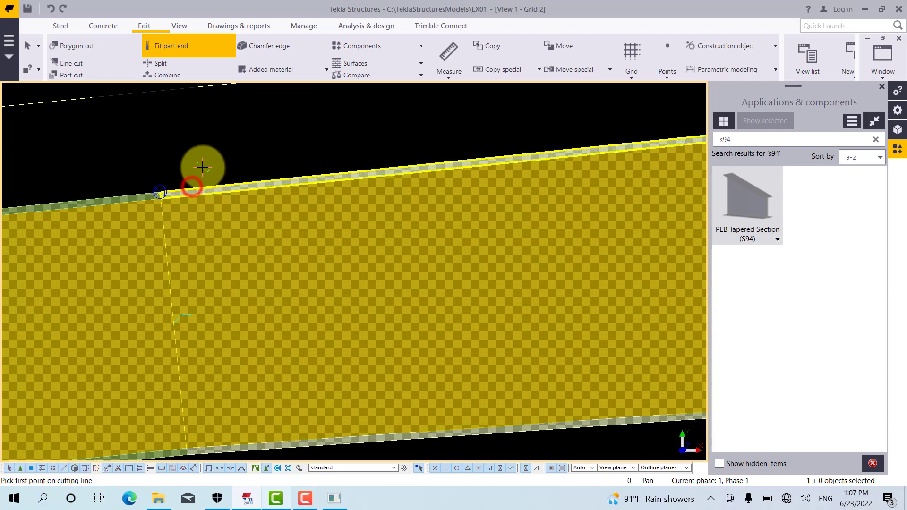
scroll(158, 182, up, 3)
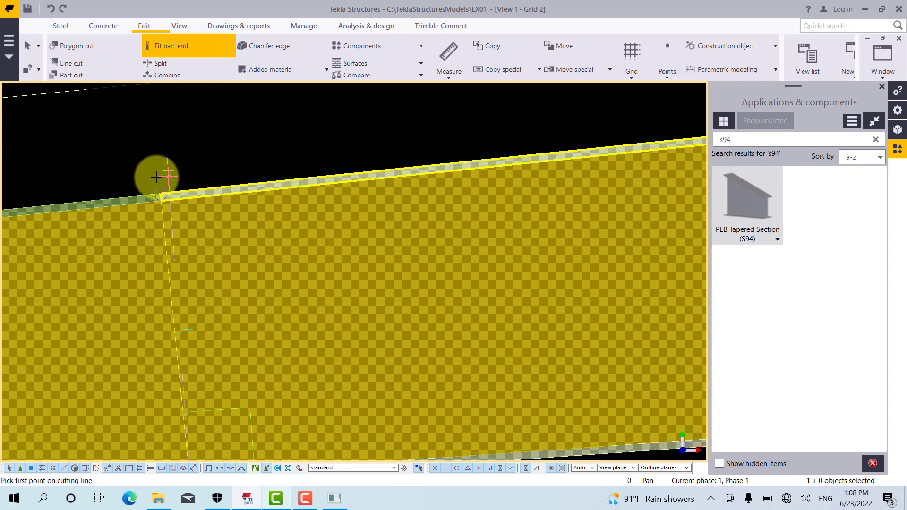
scroll(160, 184, up, 2)
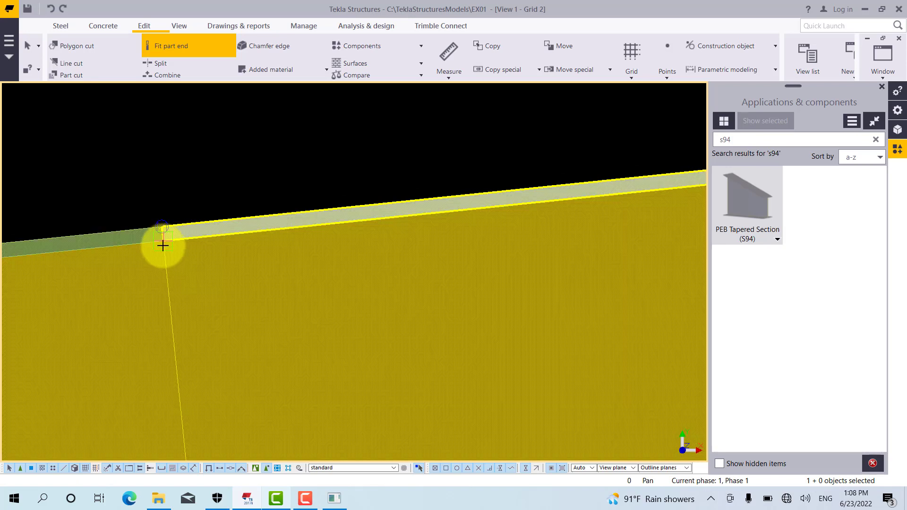
click(166, 245)
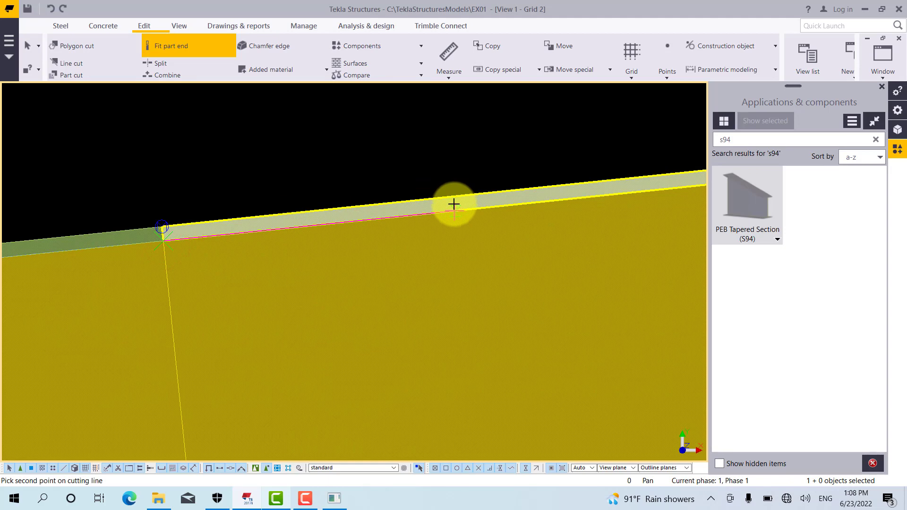
text(200)
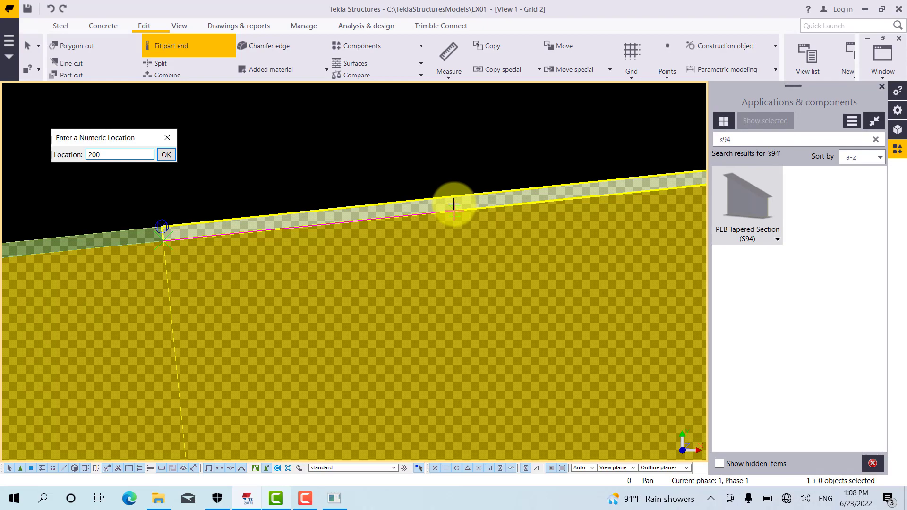
key(Return)
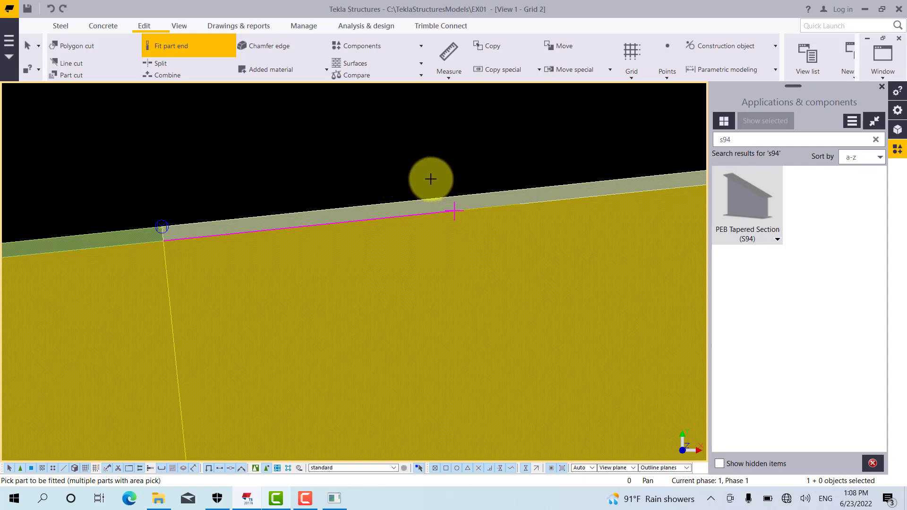
Fit the third rafter's top flange end with a cutting line starting 200 along the flange from the joint and running perpendicular to its edge
click(160, 44)
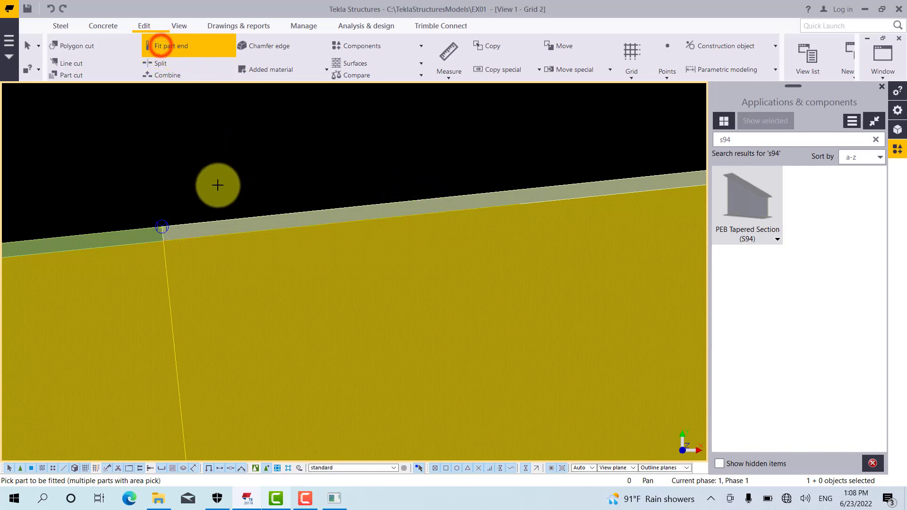
click(204, 223)
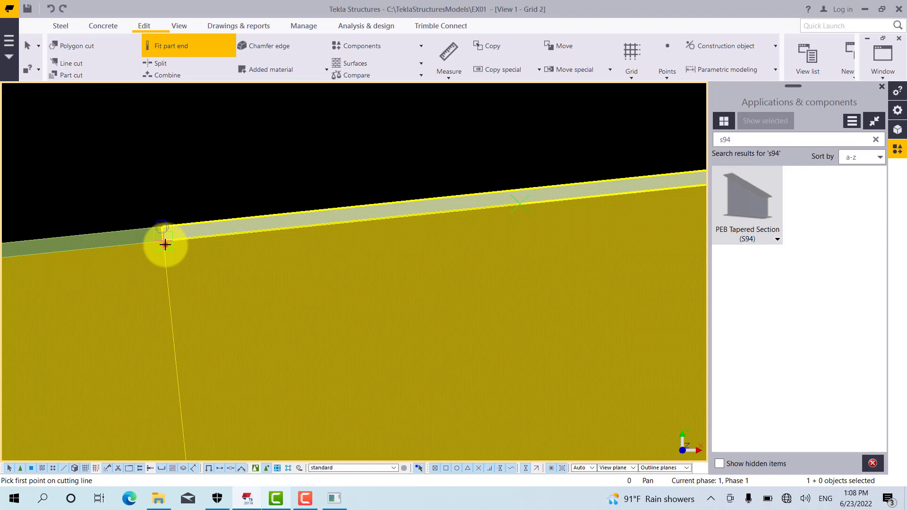
click(165, 244)
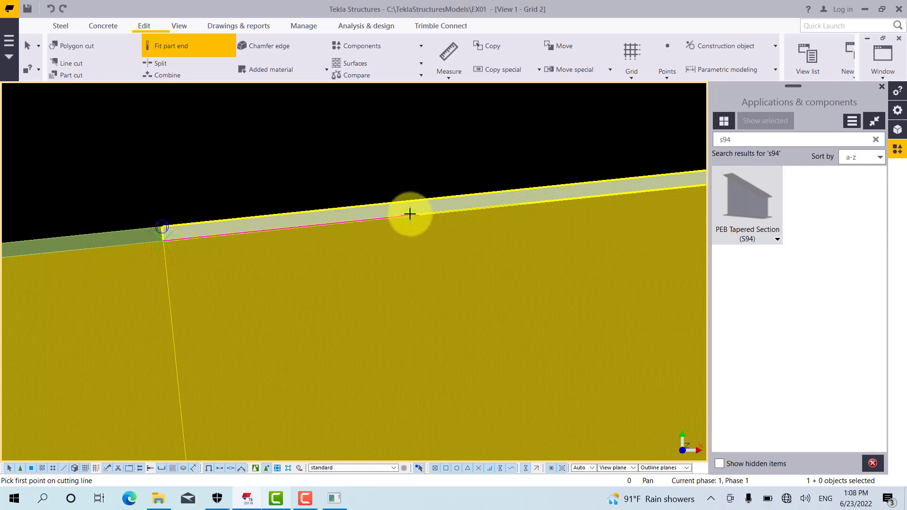
text(500)
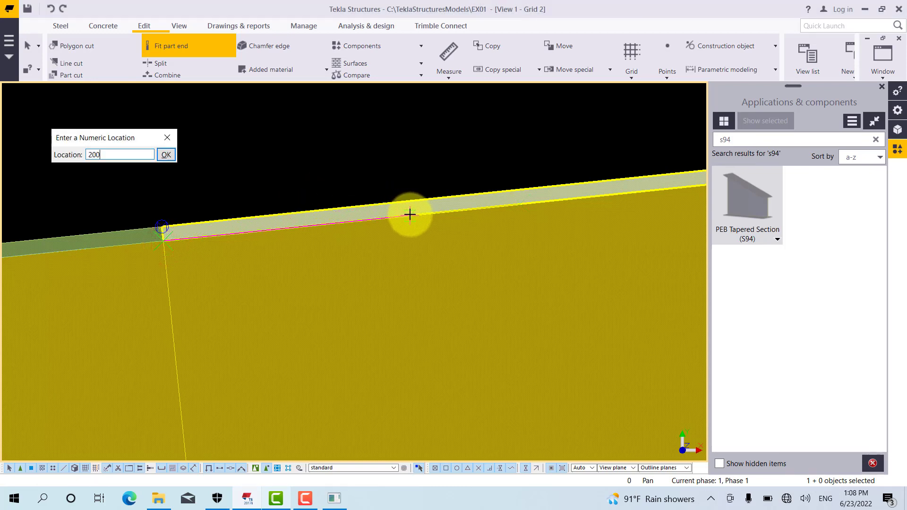
key(Return)
scroll(496, 157, up, 1)
right_click(495, 157)
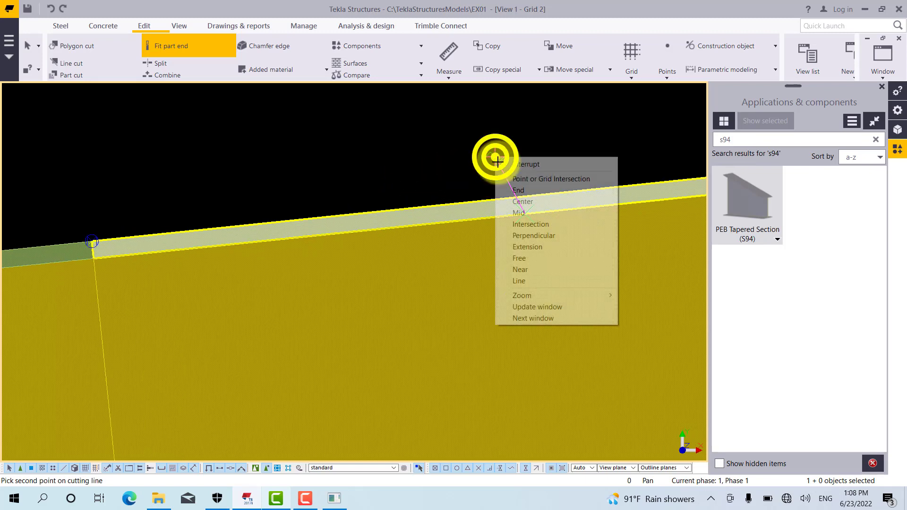
click(539, 238)
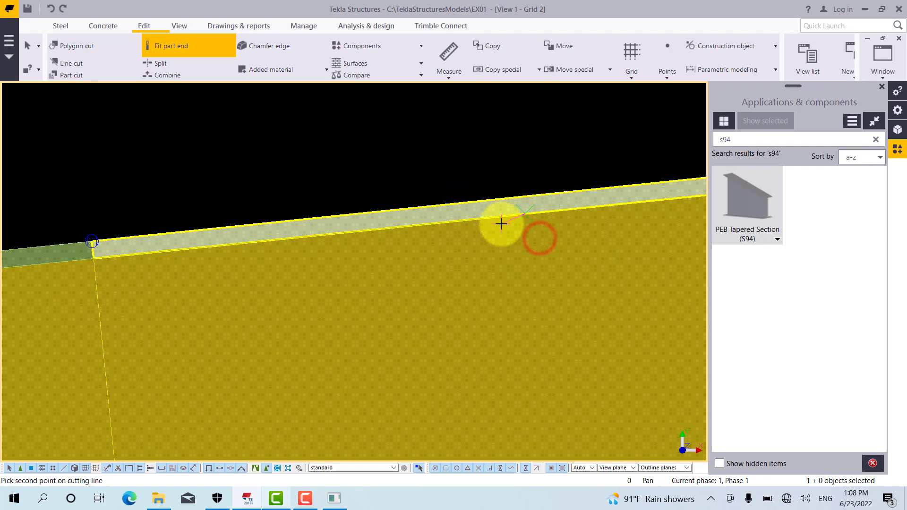
click(520, 195)
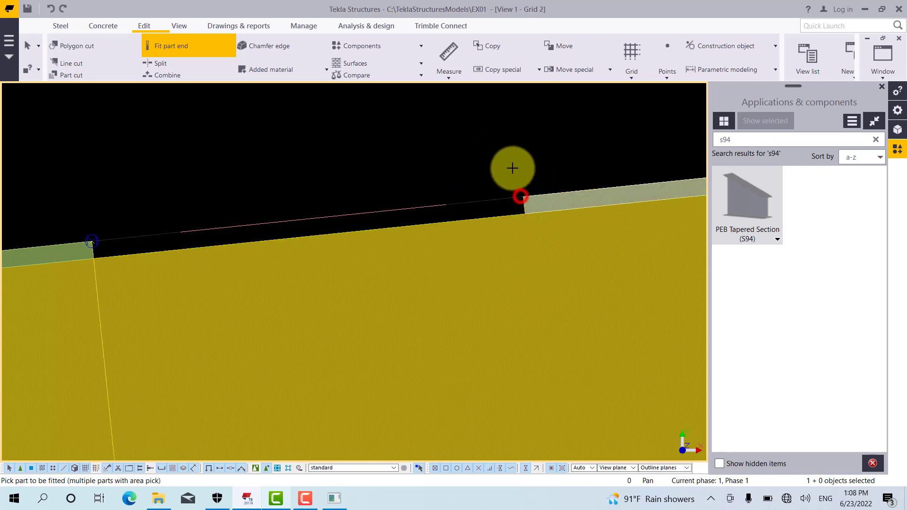
right_click(409, 148)
click(427, 151)
Arrange the Grid 2 and 3D views side by side, both showing the joint between the second and third rafters
scroll(308, 151, down, 7)
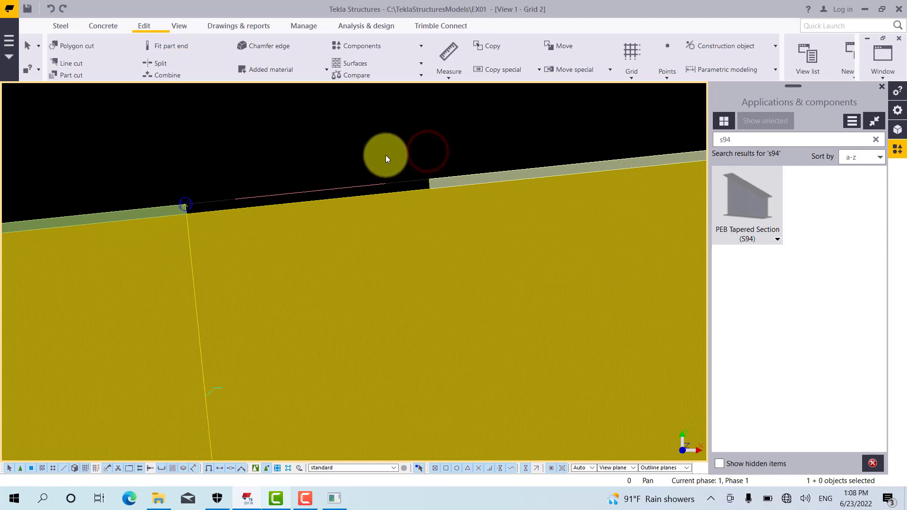
scroll(337, 166, up, 3)
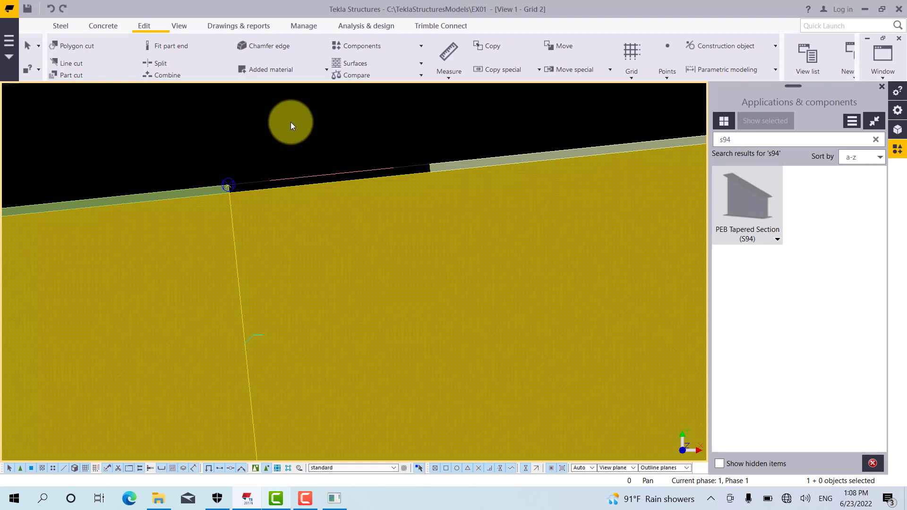
scroll(287, 113, down, 2)
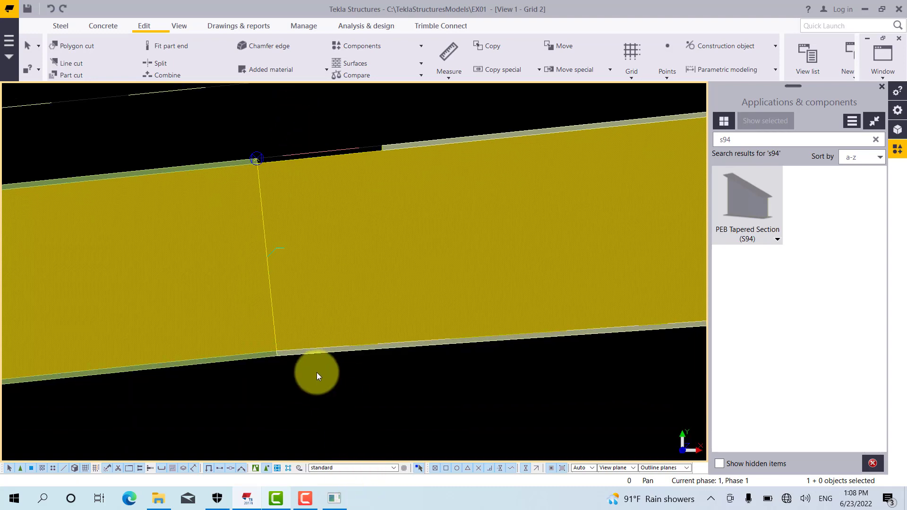
click(876, 79)
click(850, 110)
scroll(594, 225, up, 5)
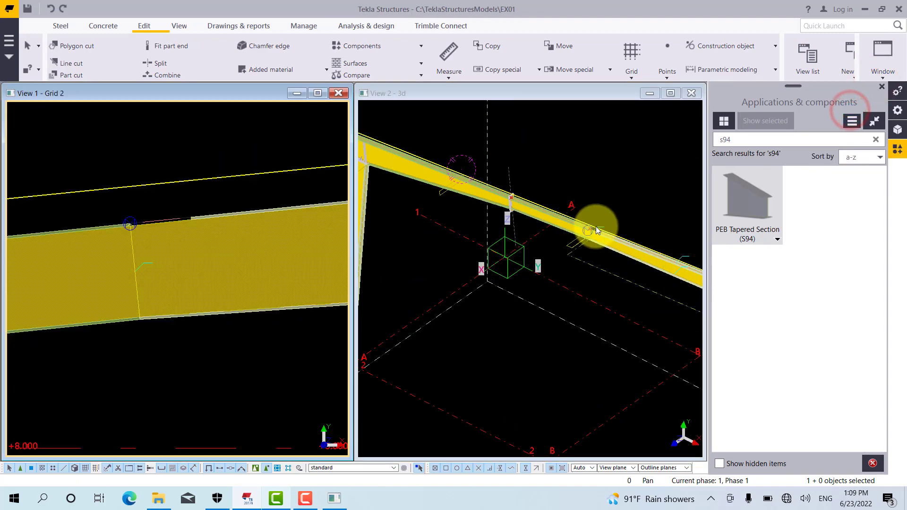
scroll(558, 230, up, 3)
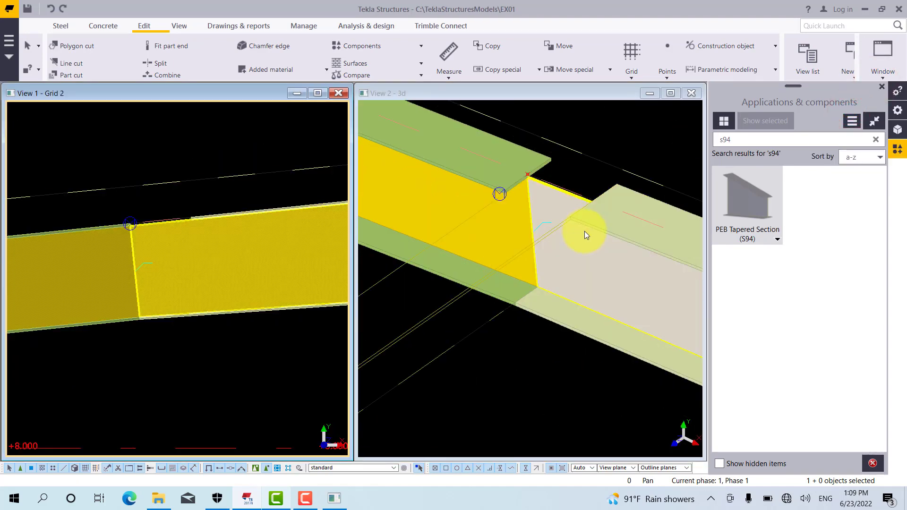
scroll(185, 325, up, 1)
scroll(187, 325, up, 1)
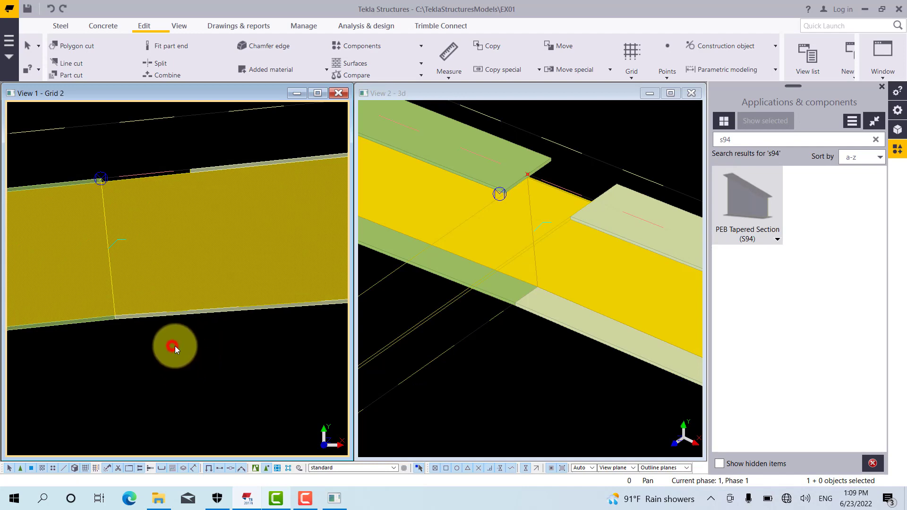
click(176, 360)
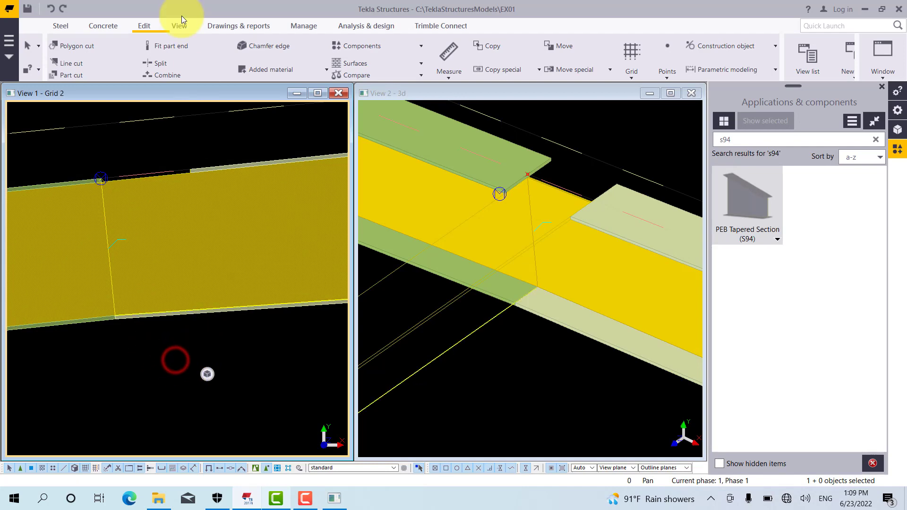
click(160, 45)
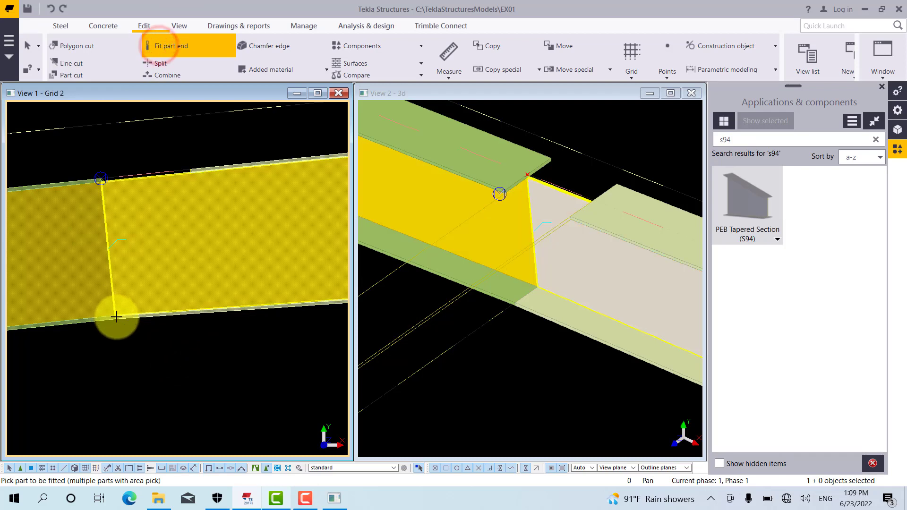
click(127, 321)
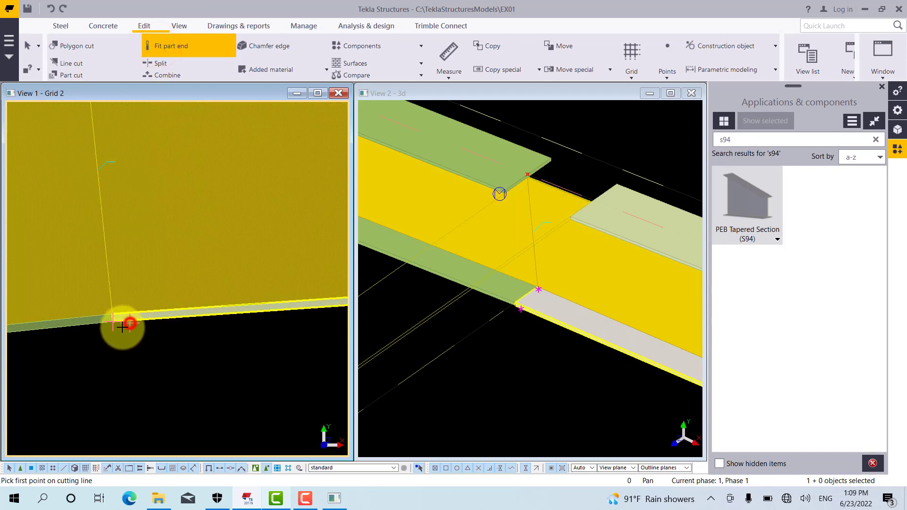
click(122, 327)
click(121, 325)
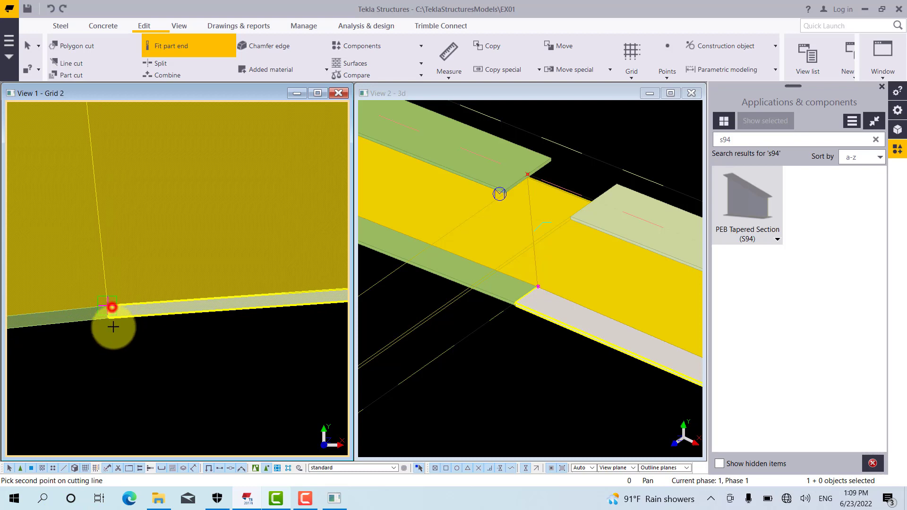
click(111, 309)
scroll(51, 379, down, 3)
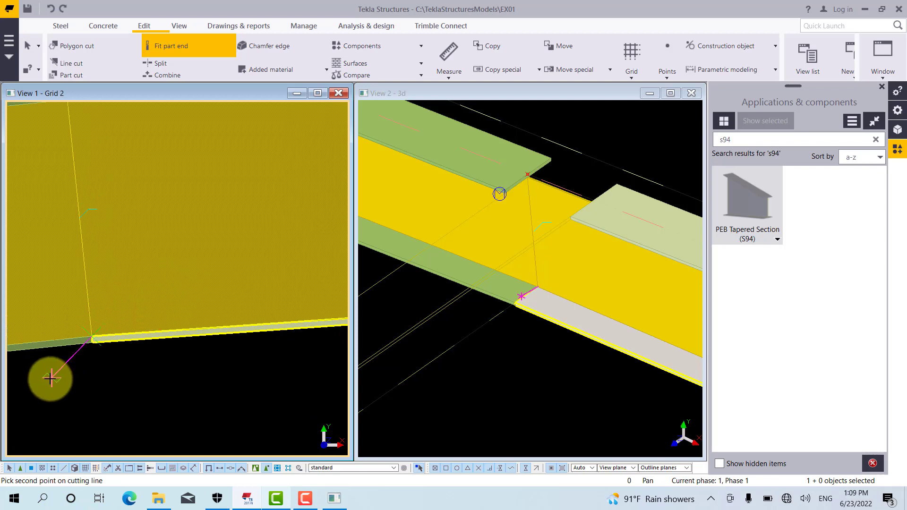
scroll(213, 370, up, 1)
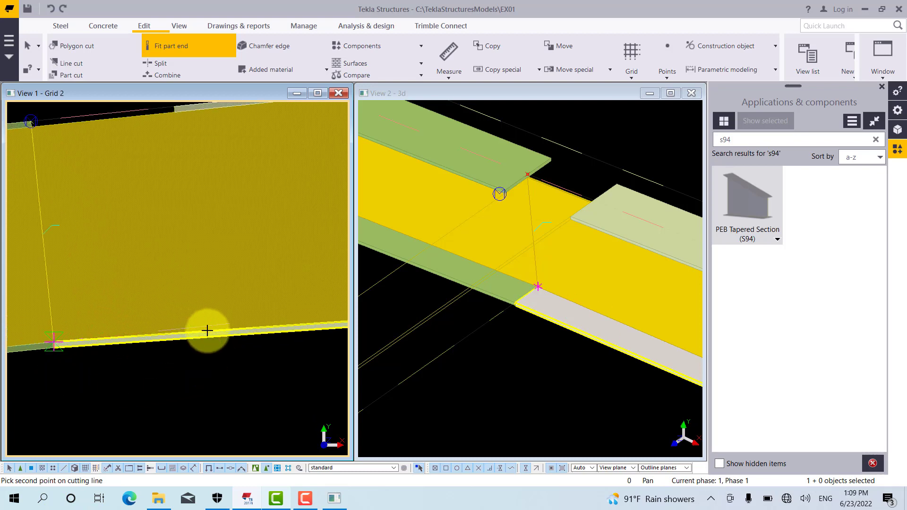
scroll(206, 329, up, 2)
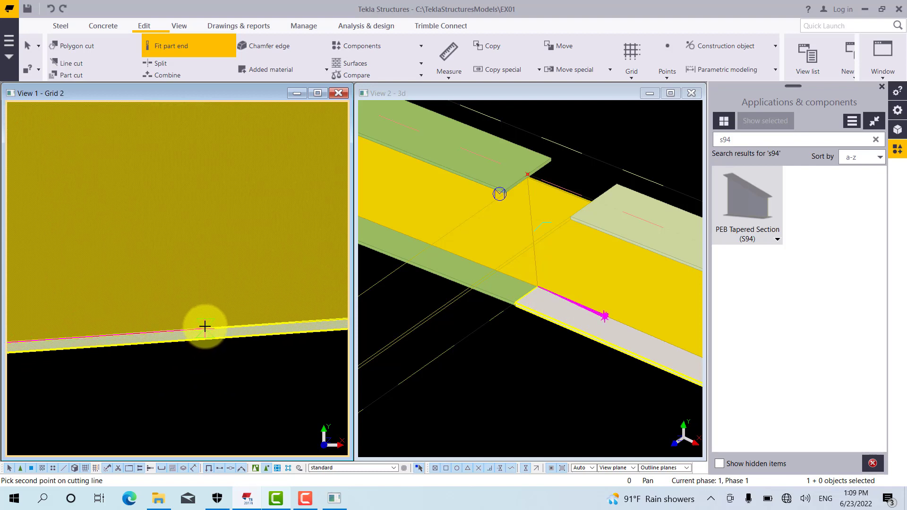
scroll(301, 266, down, 4)
key(Escape)
Start fitting the third rafter's bottom flange end, placing the cutting line's first point 200 along the flange from its inner corner at the joint
scroll(176, 333, up, 2)
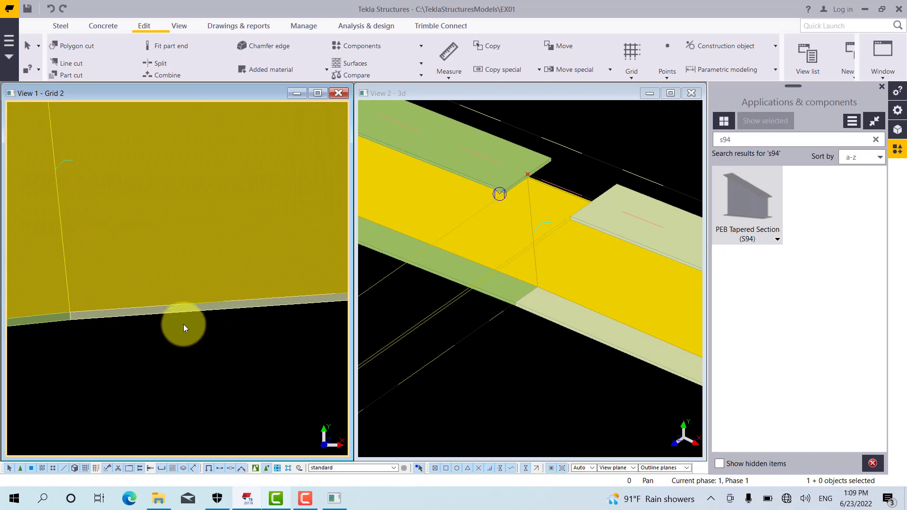
key(Return)
click(173, 314)
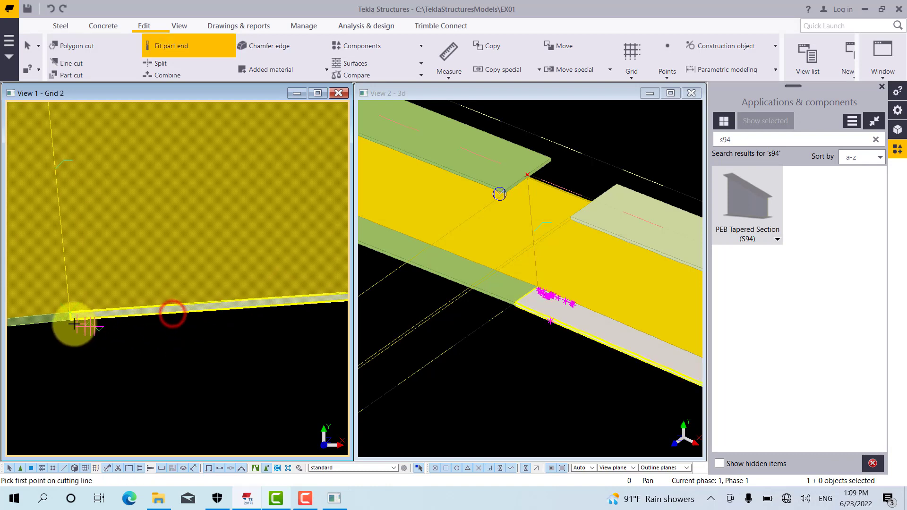
scroll(74, 324, up, 3)
right_click(87, 259)
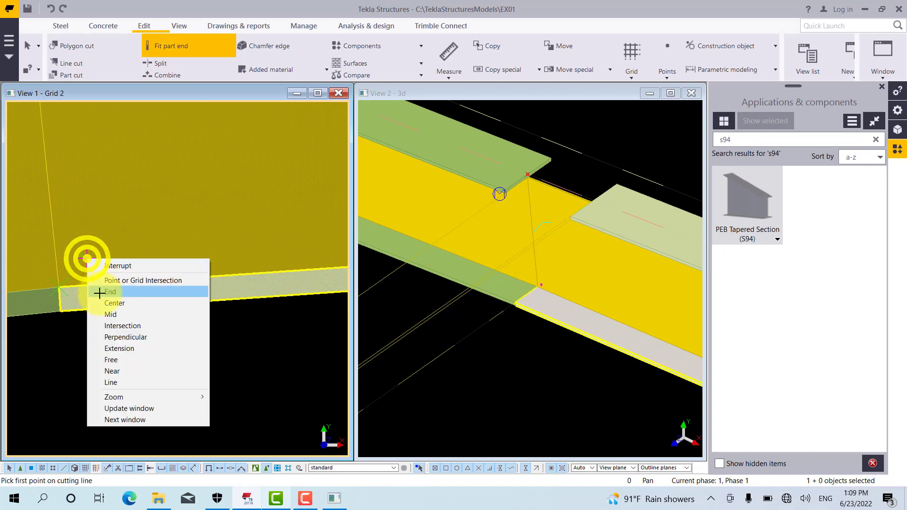
click(99, 293)
click(60, 287)
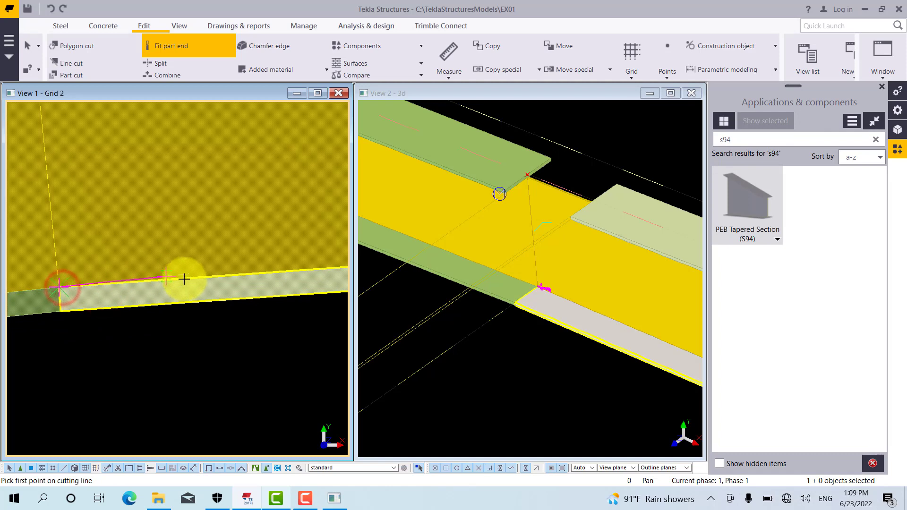
click(75, 316)
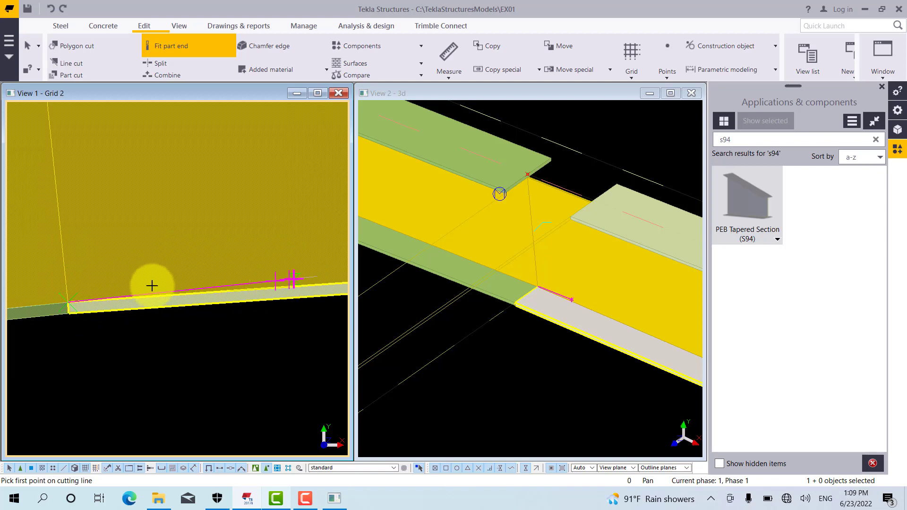
scroll(65, 304, down, 4)
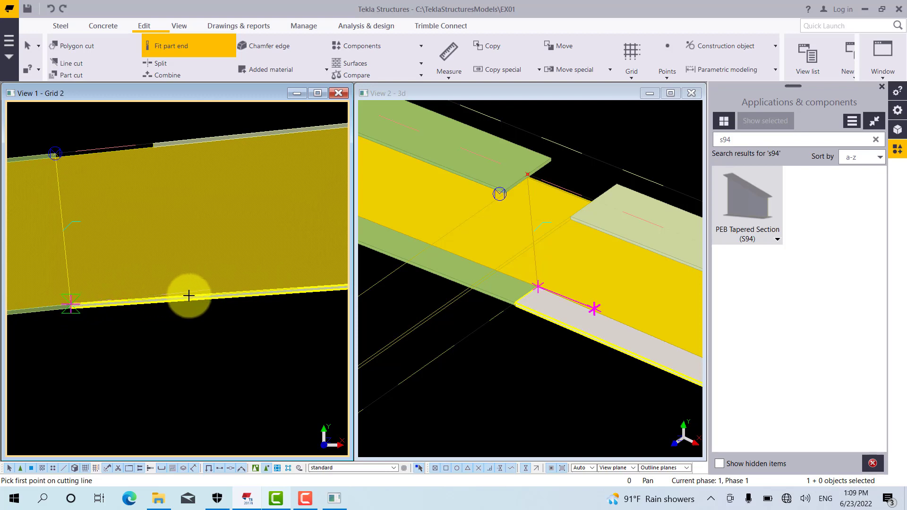
scroll(189, 295, up, 4)
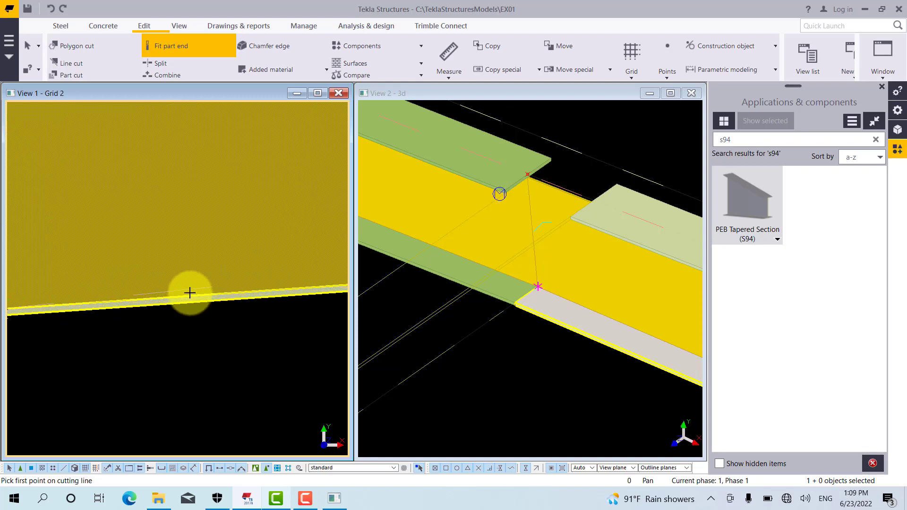
right_click(175, 249)
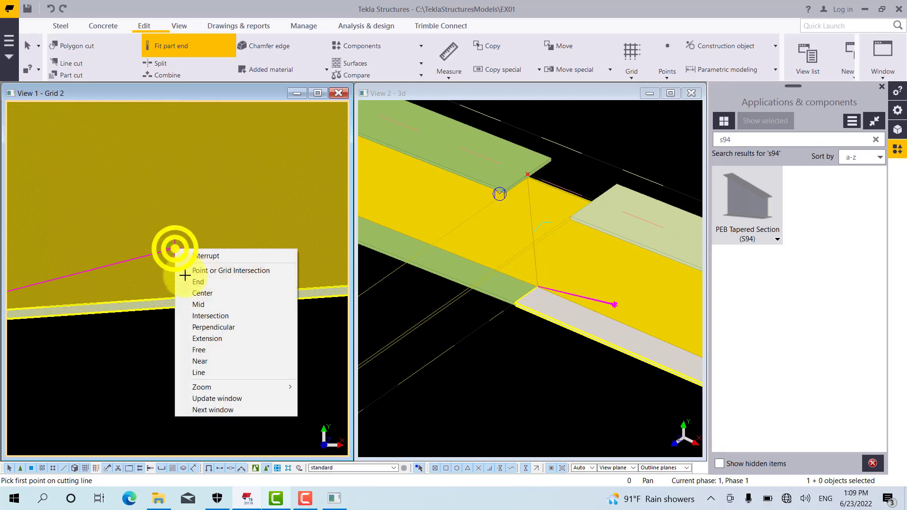
click(203, 360)
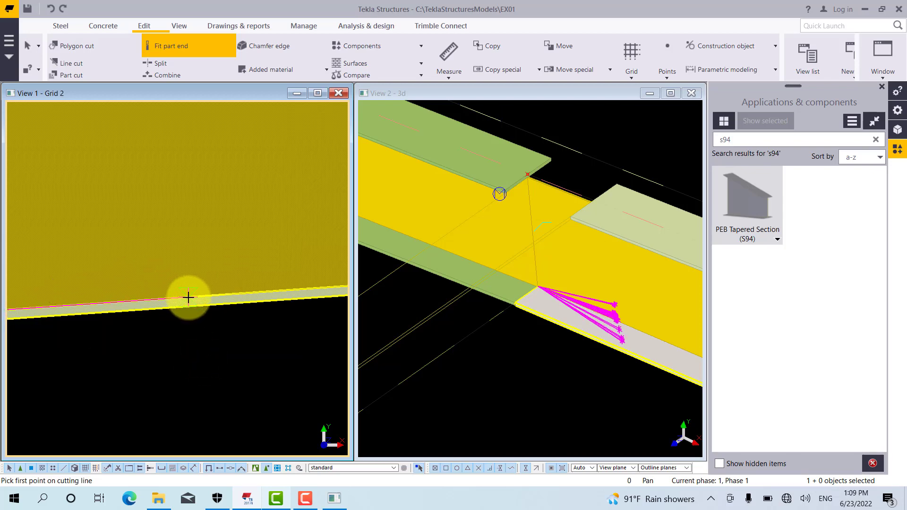
text(200)
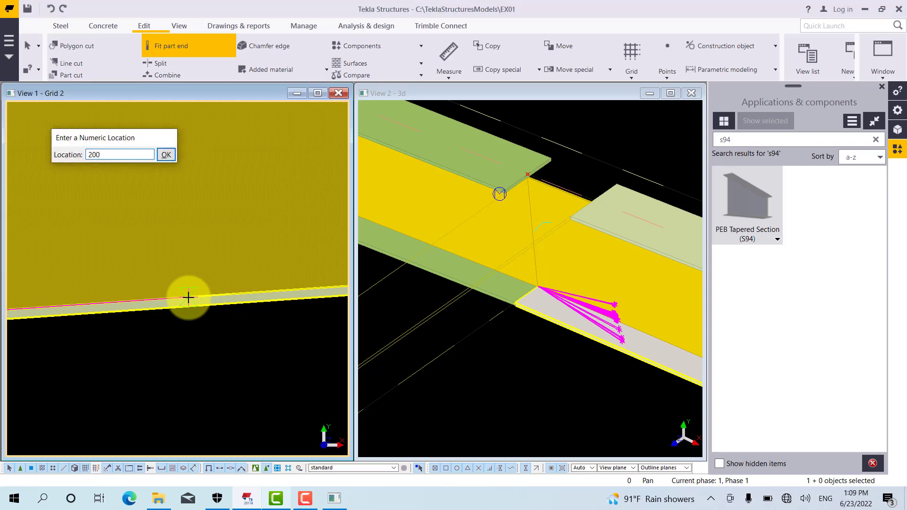
key(Return)
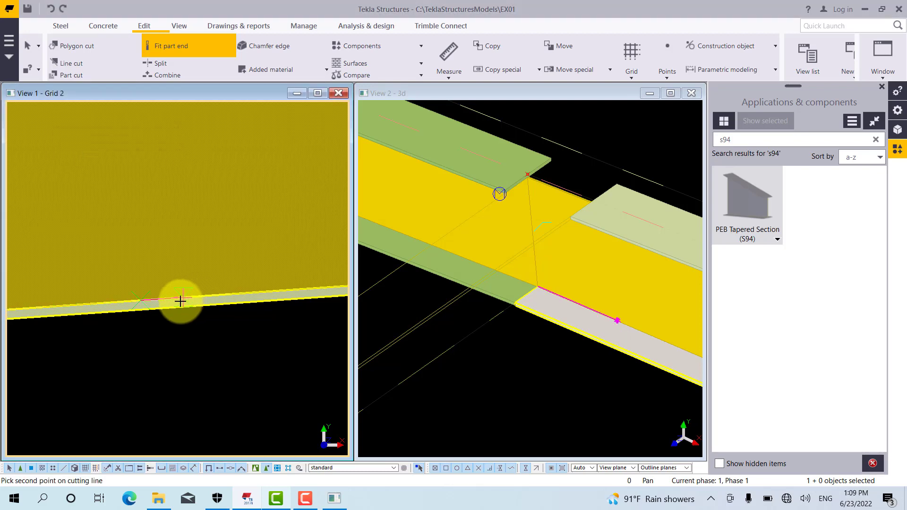
Complete the bottom flange fit by running the cutting line perpendicular to the flange's outer edge
scroll(143, 334, up, 3)
right_click(143, 335)
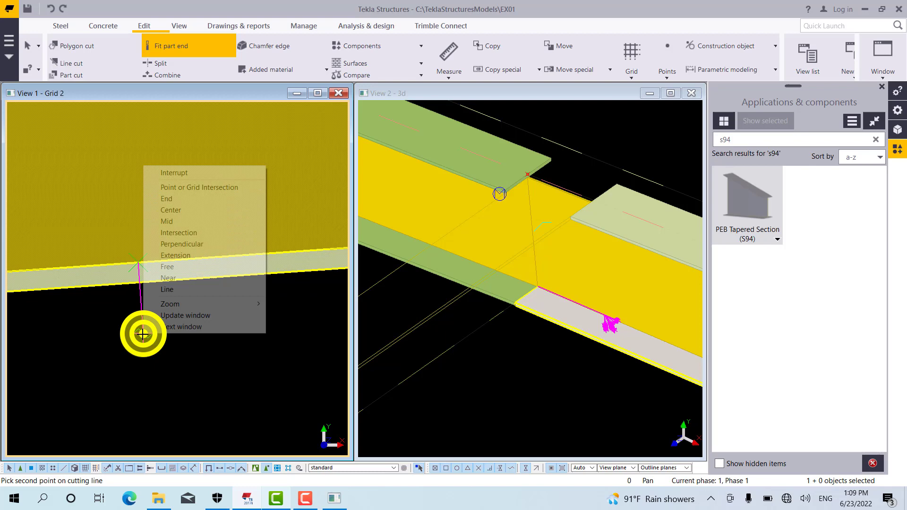
click(179, 243)
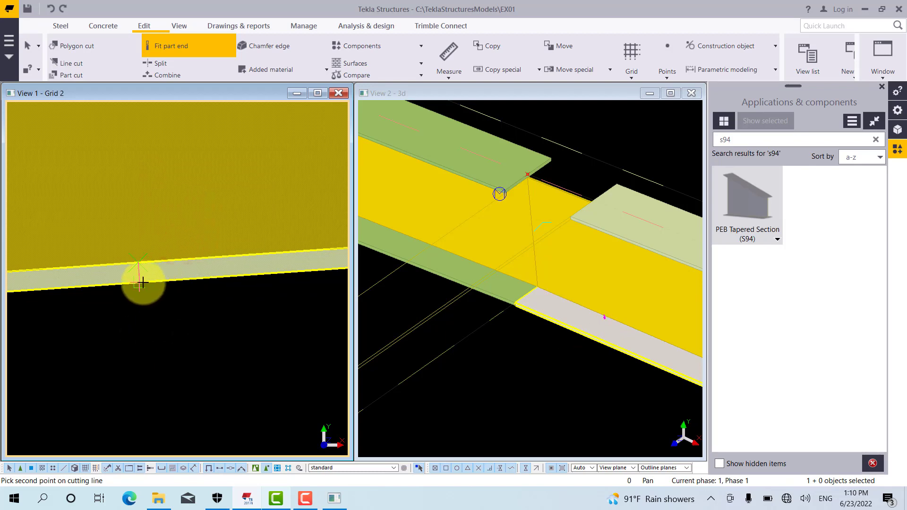
click(144, 287)
right_click(175, 294)
click(200, 301)
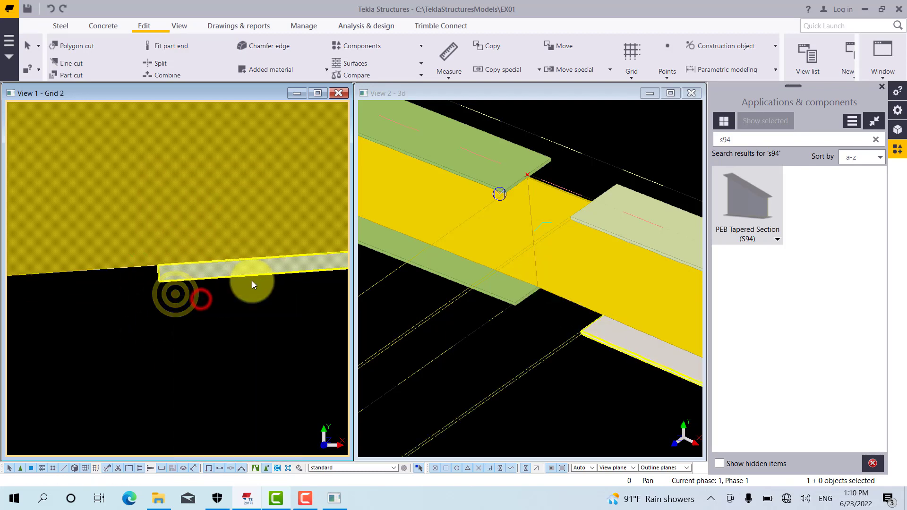
Measure the distance between the top flange ends of the second and third rafters, placing the dimension above the joint
middle_drag(247, 294, 184, 304)
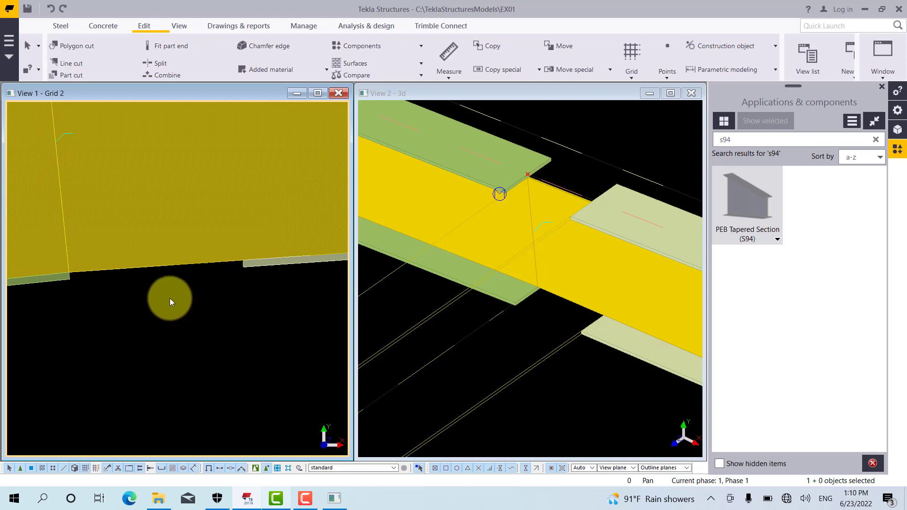
scroll(171, 300, up, 1)
middle_drag(174, 308, 177, 301)
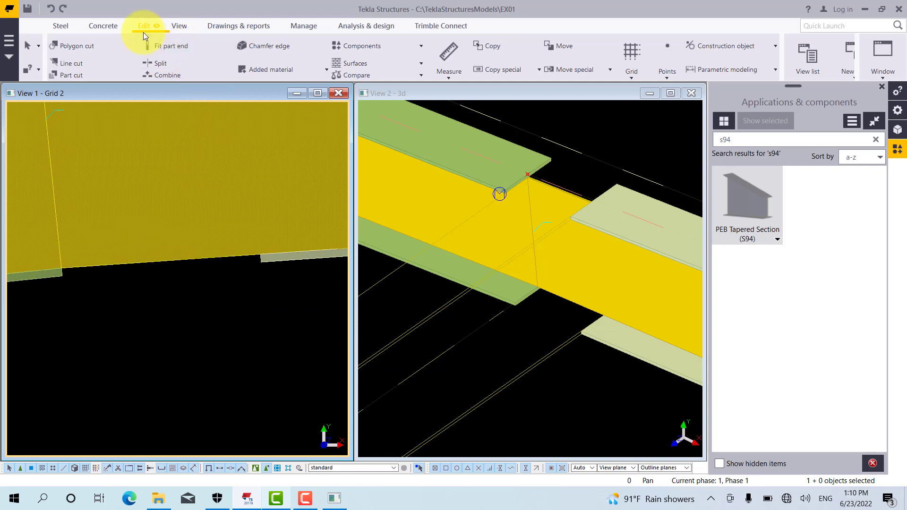
scroll(206, 322, down, 6)
middle_drag(204, 209, 206, 237)
scroll(190, 199, up, 2)
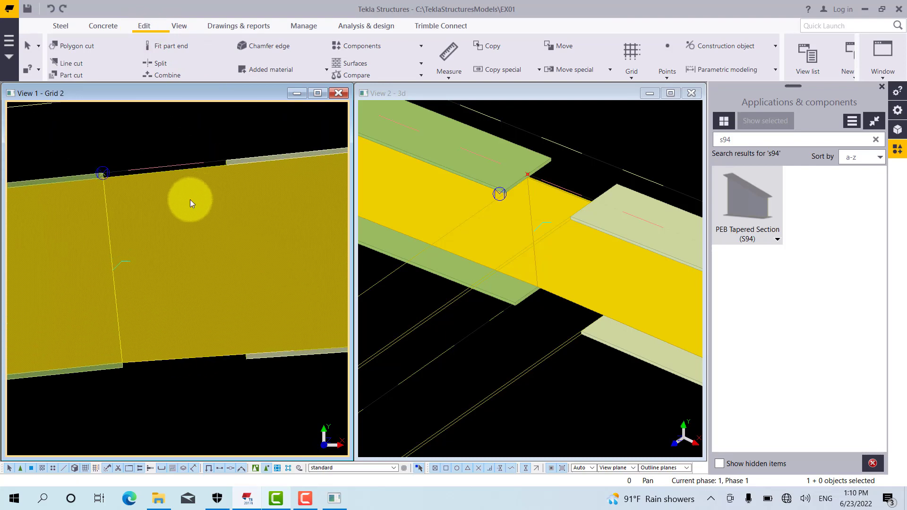
middle_drag(190, 199, 191, 206)
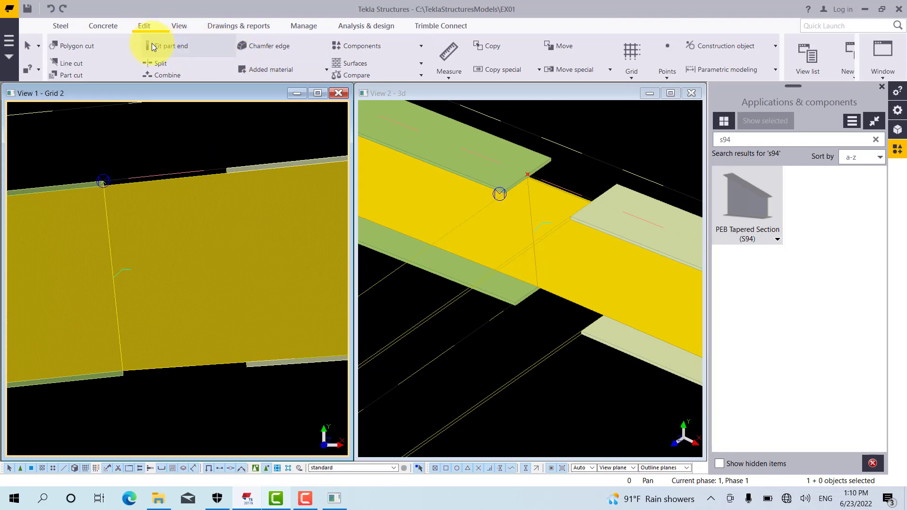
click(445, 74)
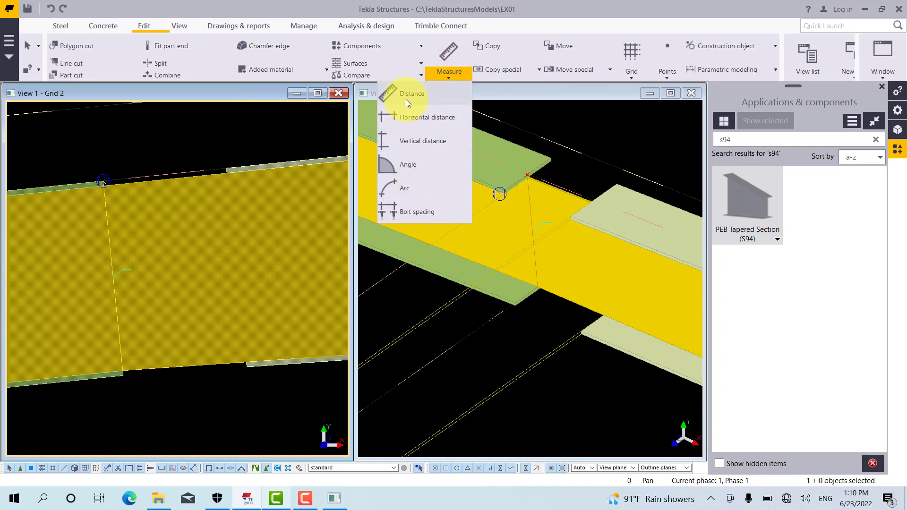
click(407, 100)
scroll(105, 184, up, 2)
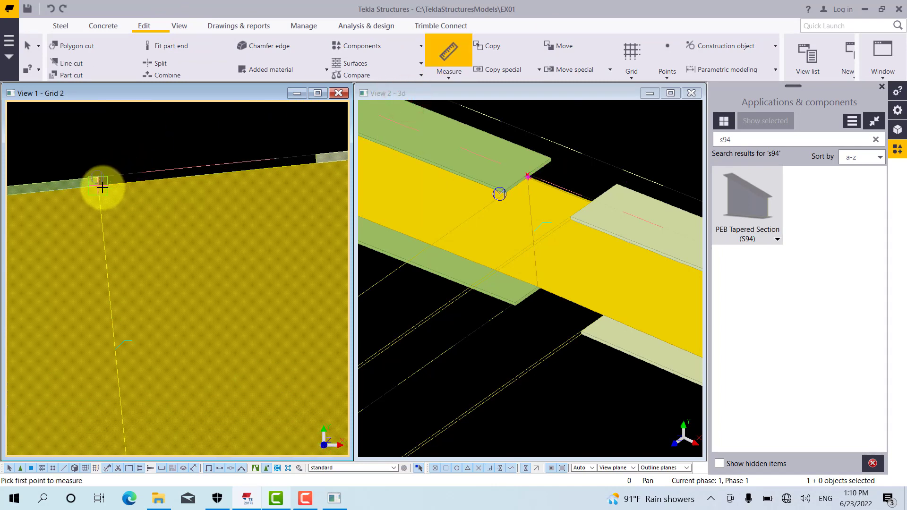
click(101, 185)
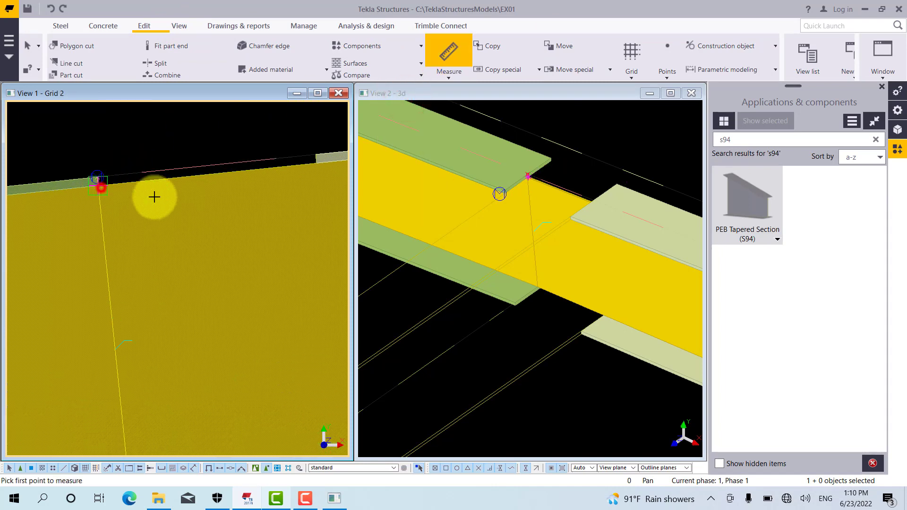
click(317, 169)
click(191, 134)
scroll(157, 146, down, 3)
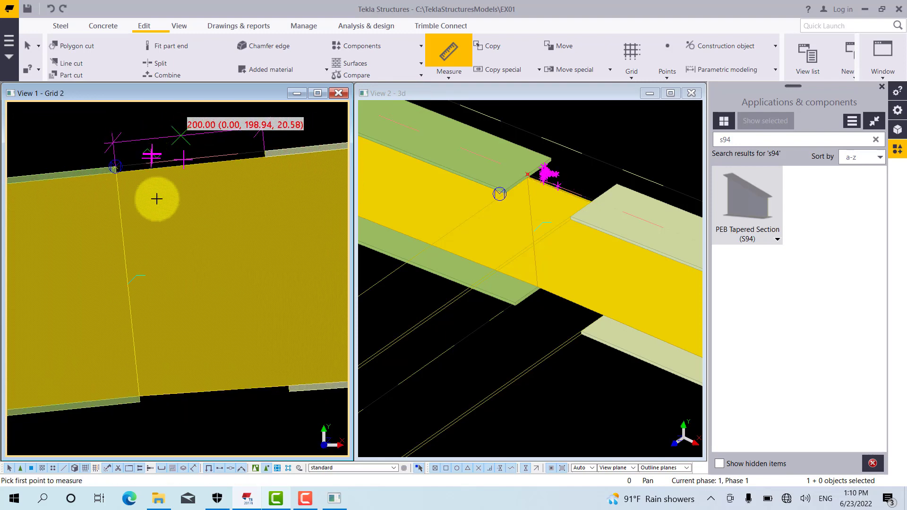
Measure the distance between the bottom flange ends of the second and third rafters, placing the dimension below the joint
middle_drag(171, 272, 171, 254)
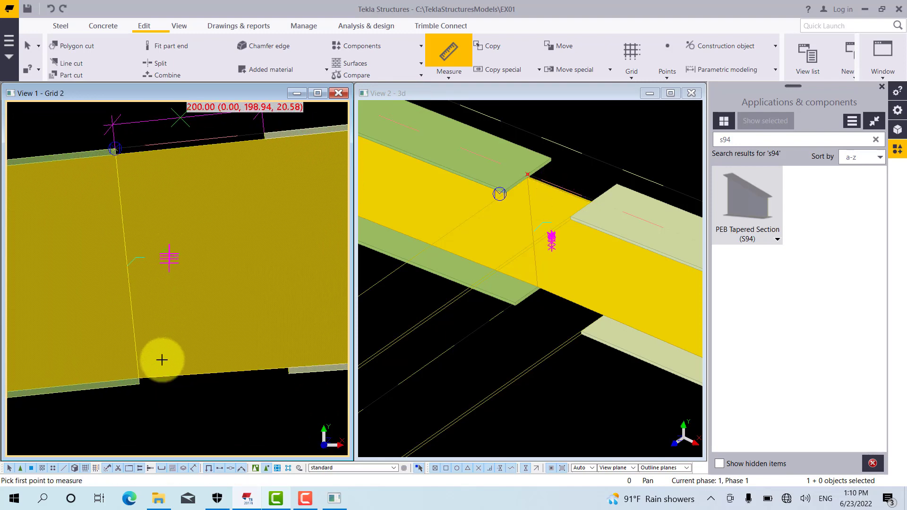
click(143, 380)
scroll(288, 374, up, 3)
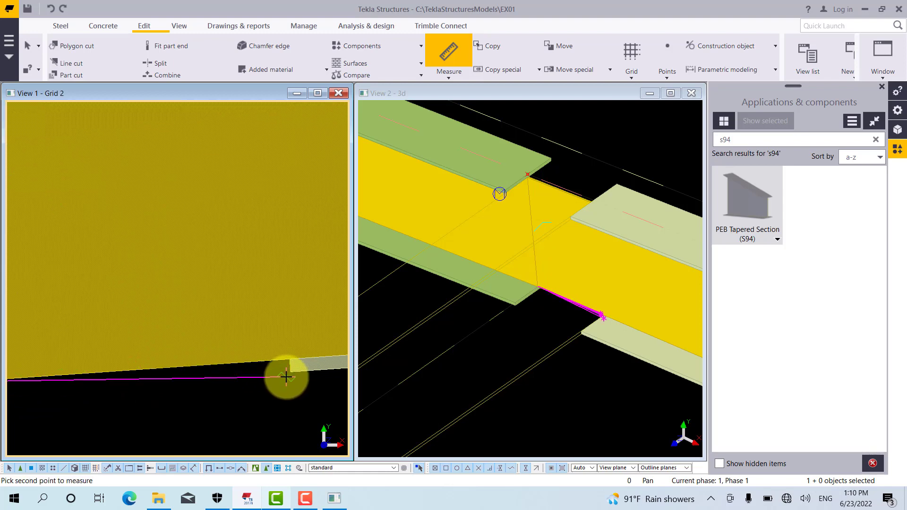
click(289, 358)
scroll(219, 257, down, 3)
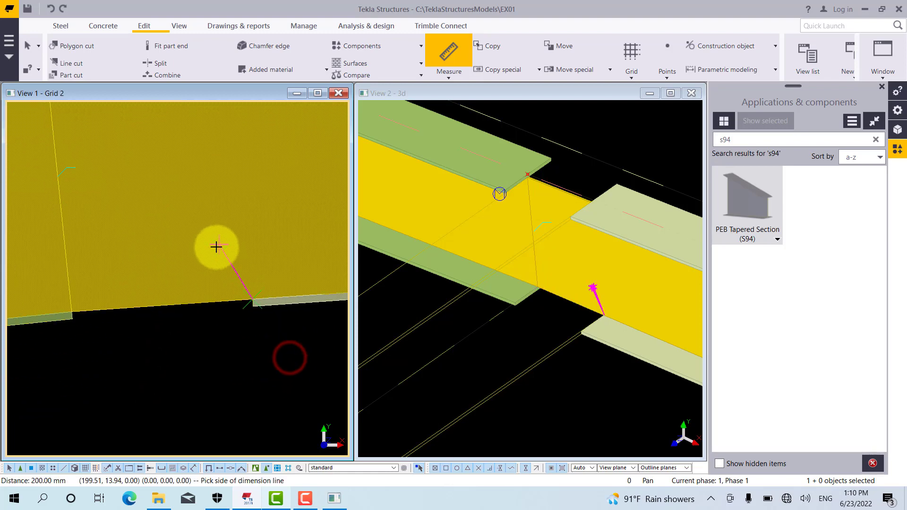
click(167, 373)
right_click(166, 330)
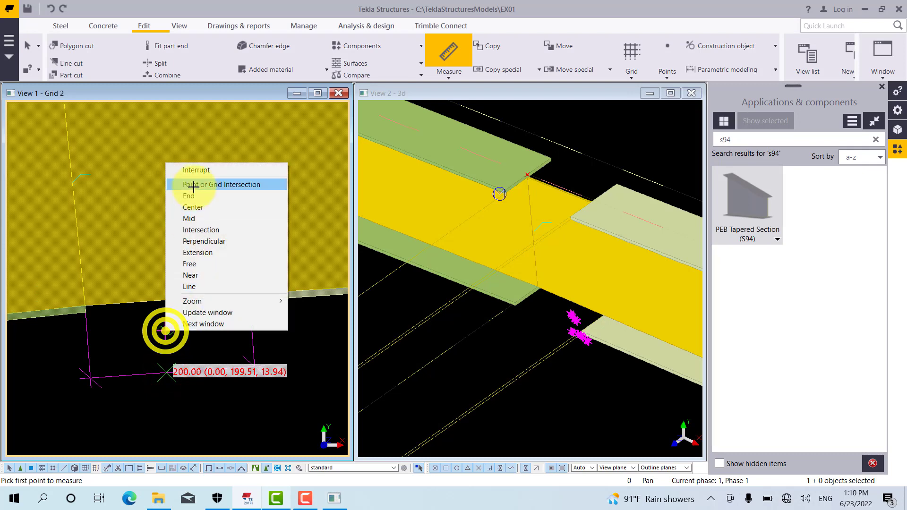
click(193, 171)
scroll(177, 369, down, 2)
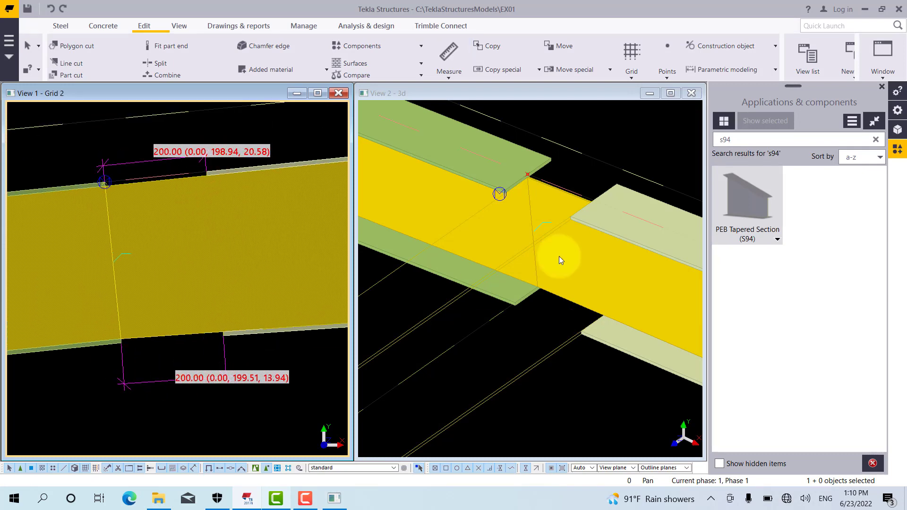
Extend the second rafter's top flange with Fit part end, drawing the cutting line along the third rafter's cut top flange end
scroll(640, 194, up, 1)
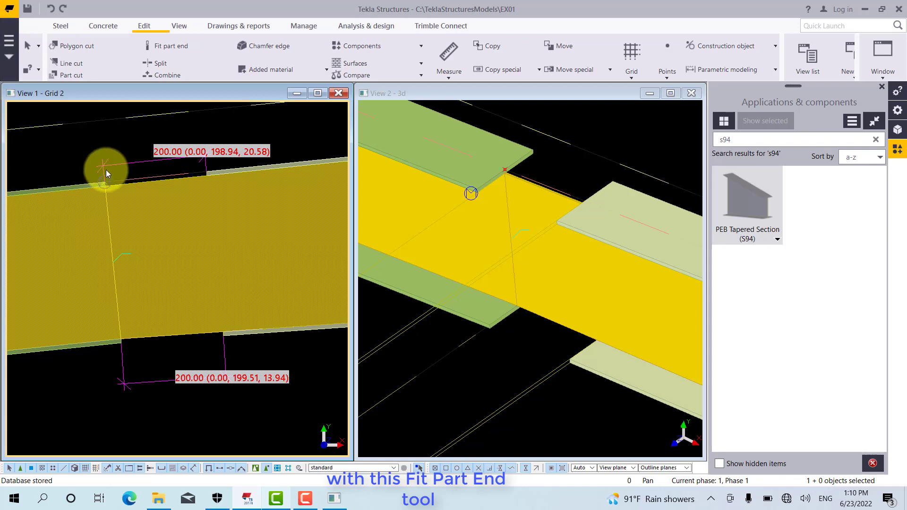
click(170, 45)
scroll(85, 170, up, 3)
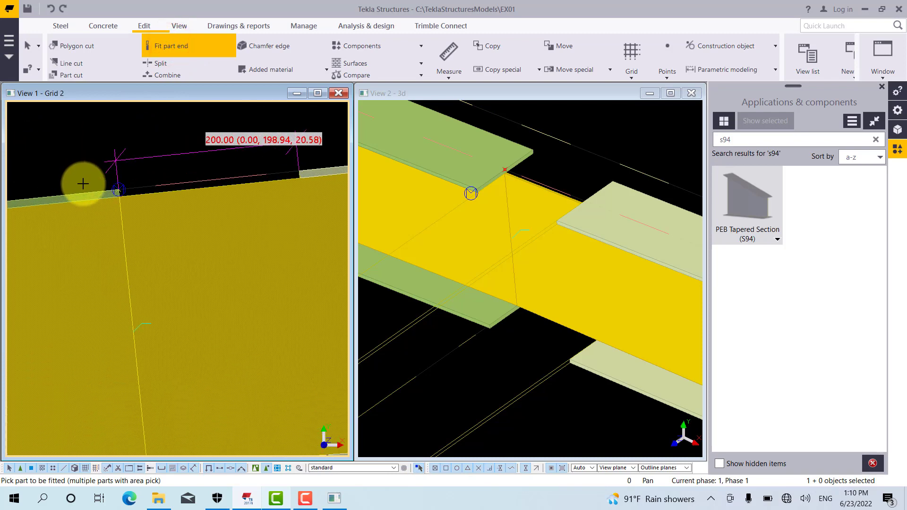
click(82, 193)
click(81, 192)
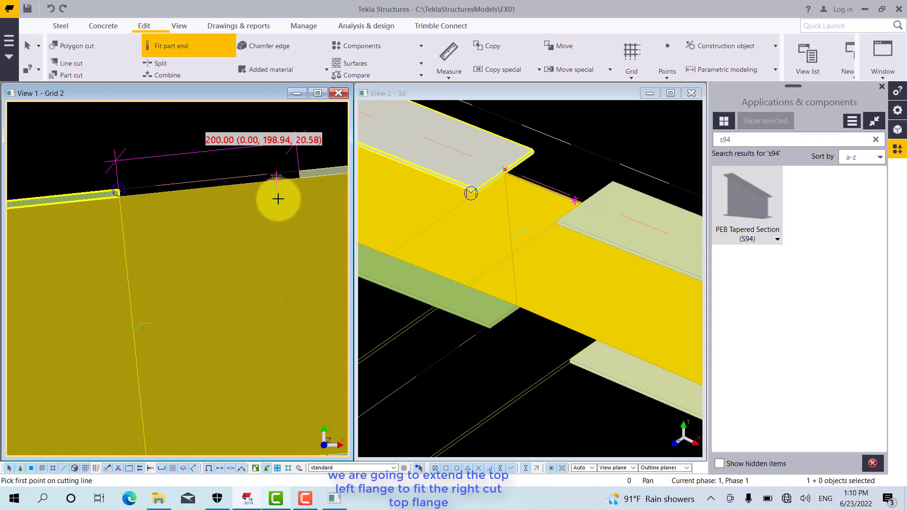
scroll(316, 178, up, 5)
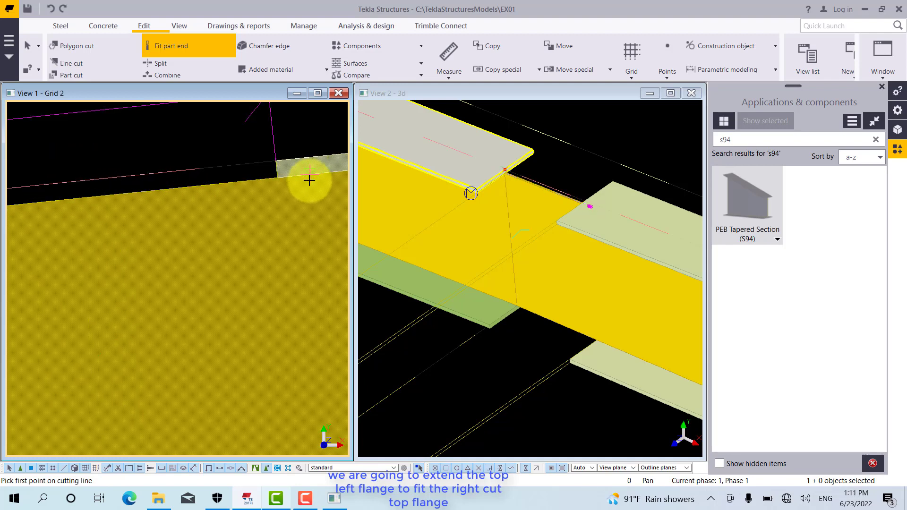
scroll(245, 159, up, 1)
right_click(240, 160)
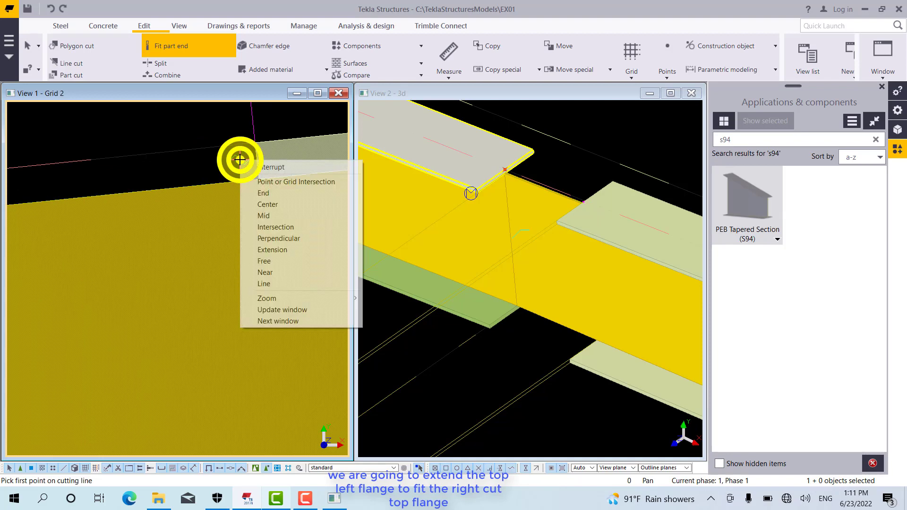
click(261, 191)
click(258, 179)
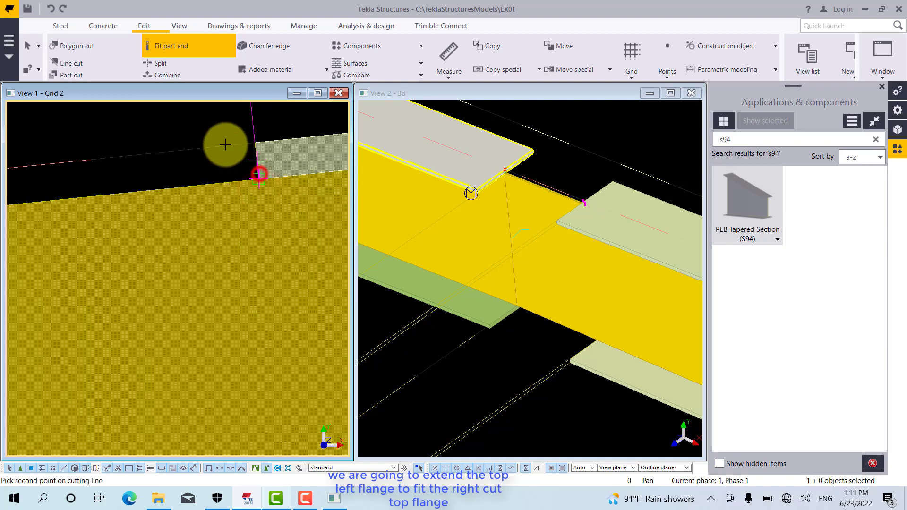
right_click(224, 144)
click(243, 175)
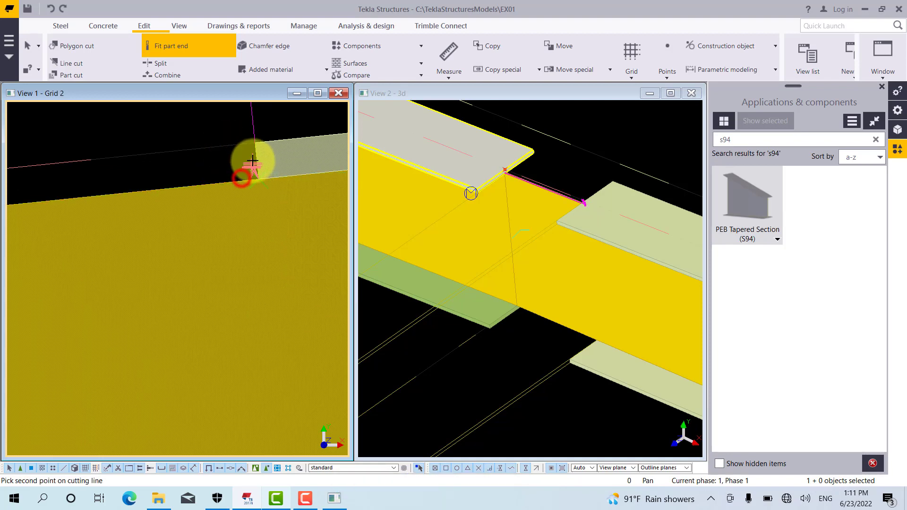
click(255, 152)
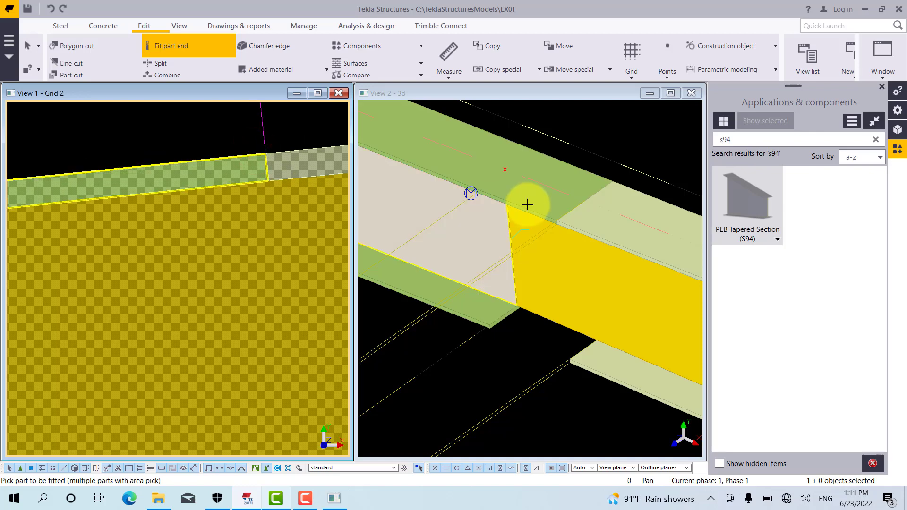
Apply the second rafter's bottom flange properties (FLANGE, PLT8x165, S235, class 3) as the current beam settings
right_click(136, 127)
click(158, 134)
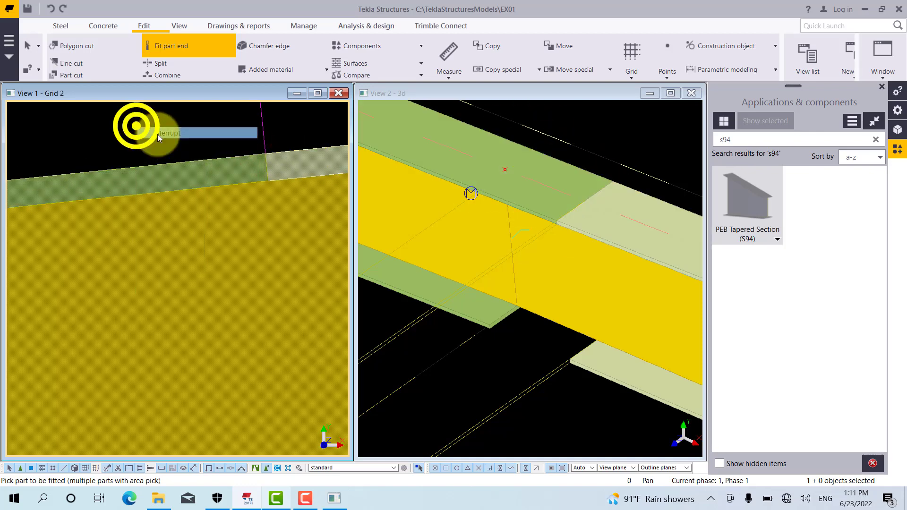
scroll(244, 193, down, 8)
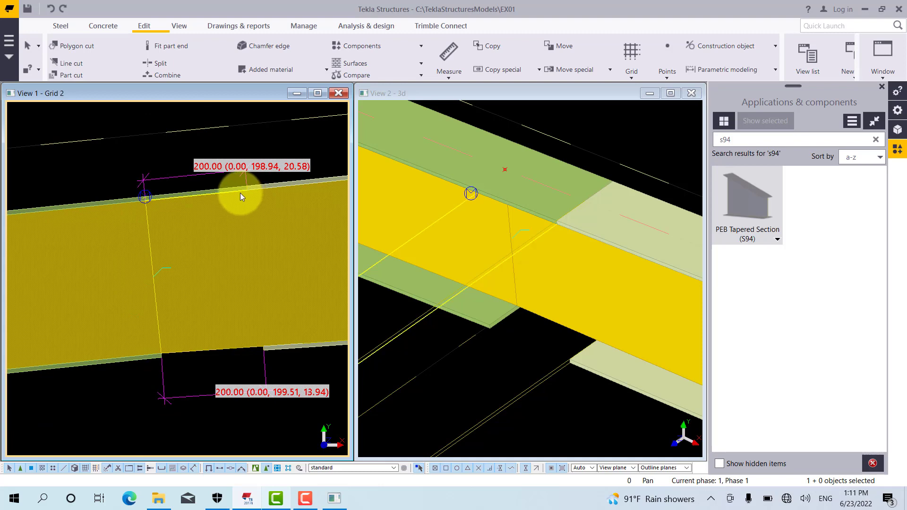
double_click(150, 359)
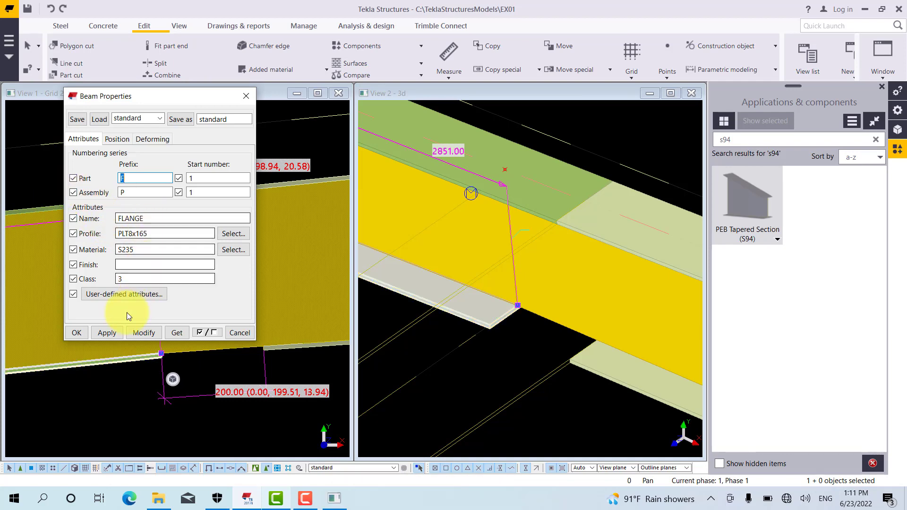
click(103, 334)
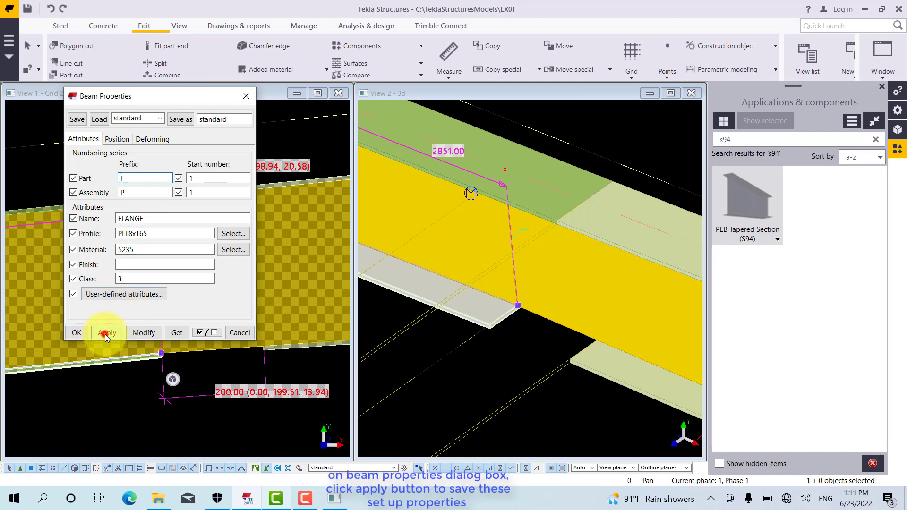
click(79, 333)
click(106, 154)
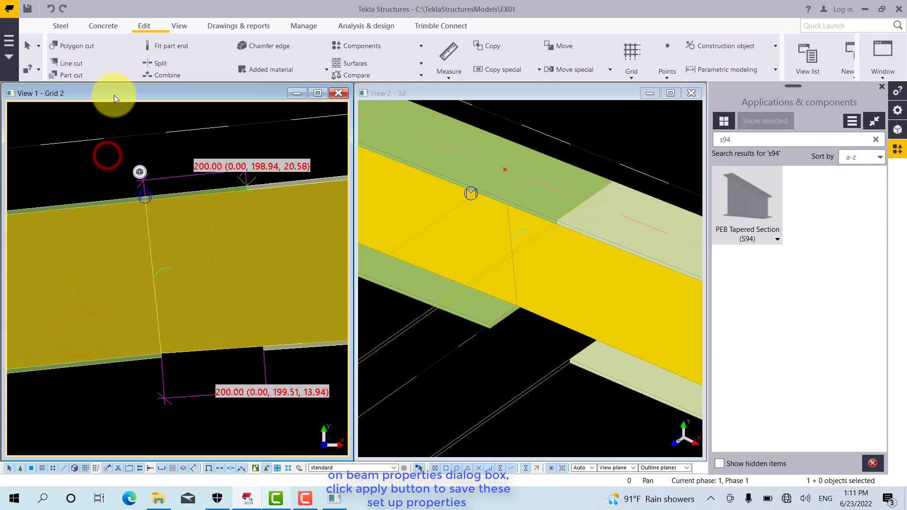
Model a steel beam bridging the bottom flange gap, from the second rafter's bottom flange end to the third rafter's cut flange end
click(59, 28)
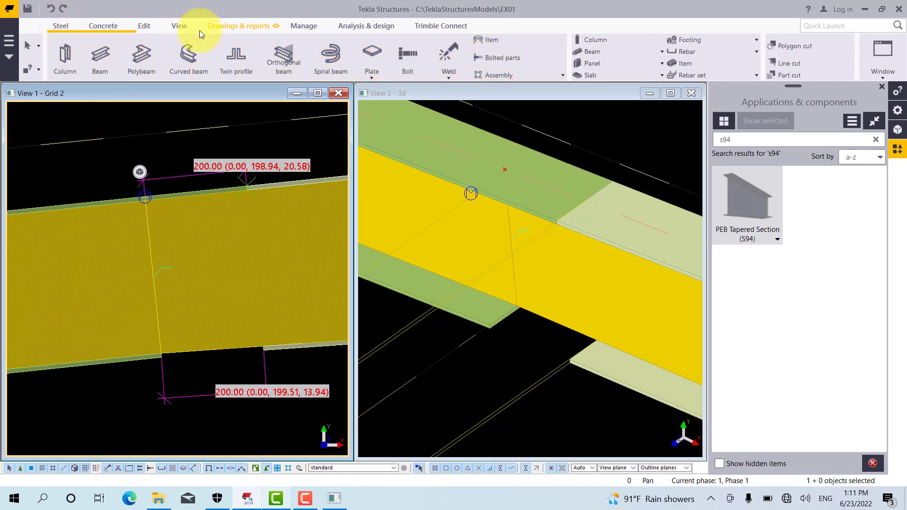
click(100, 55)
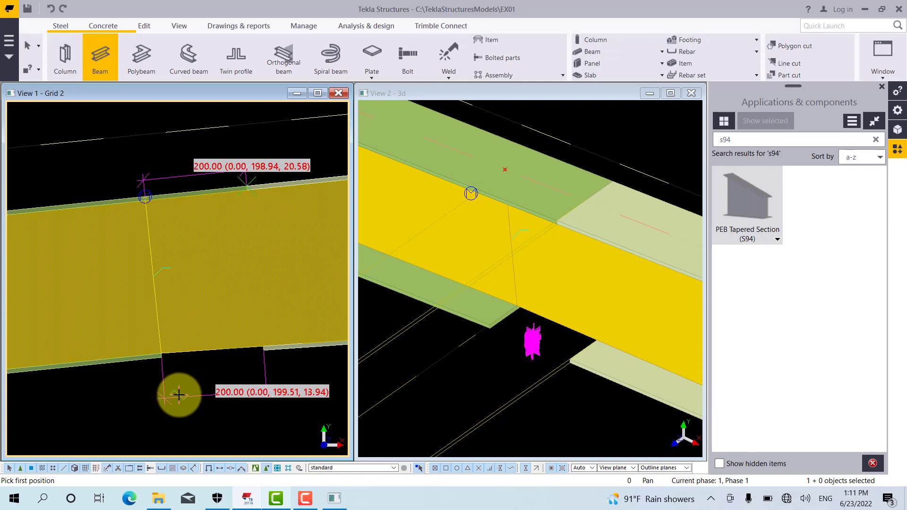
scroll(209, 369, up, 3)
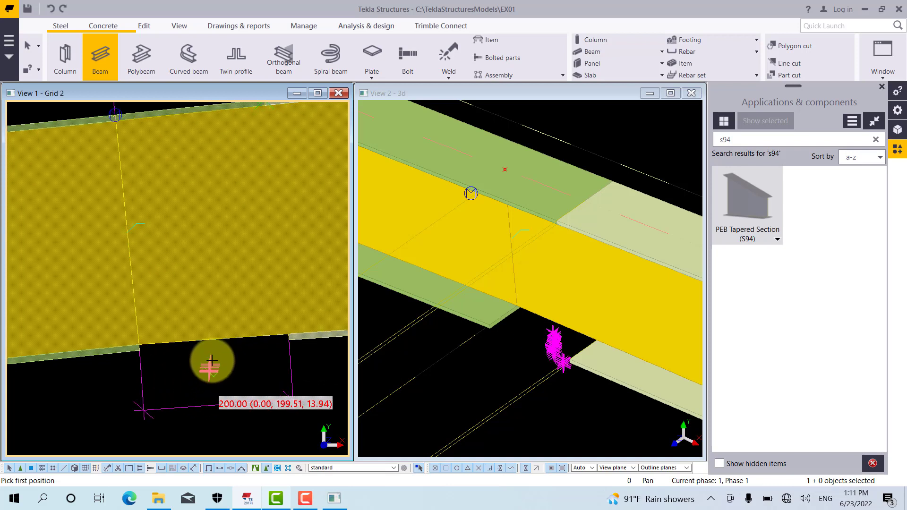
right_click(184, 356)
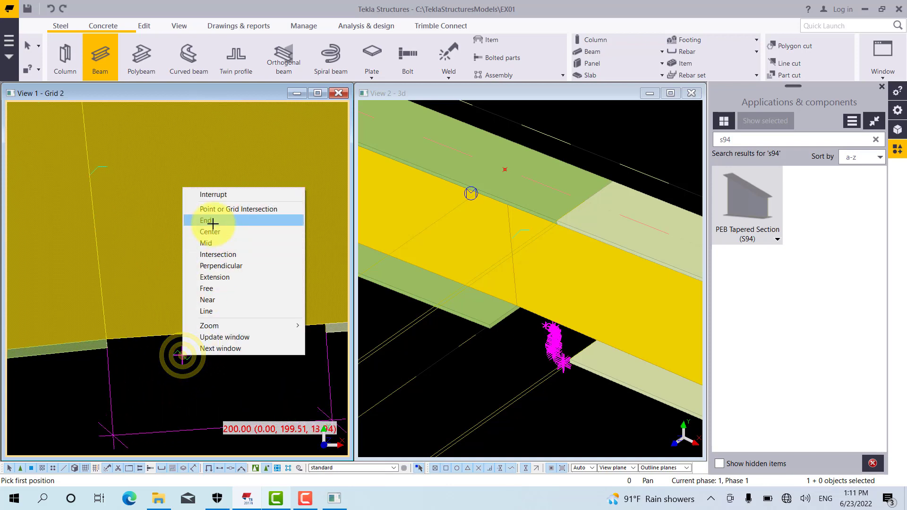
click(208, 223)
click(106, 339)
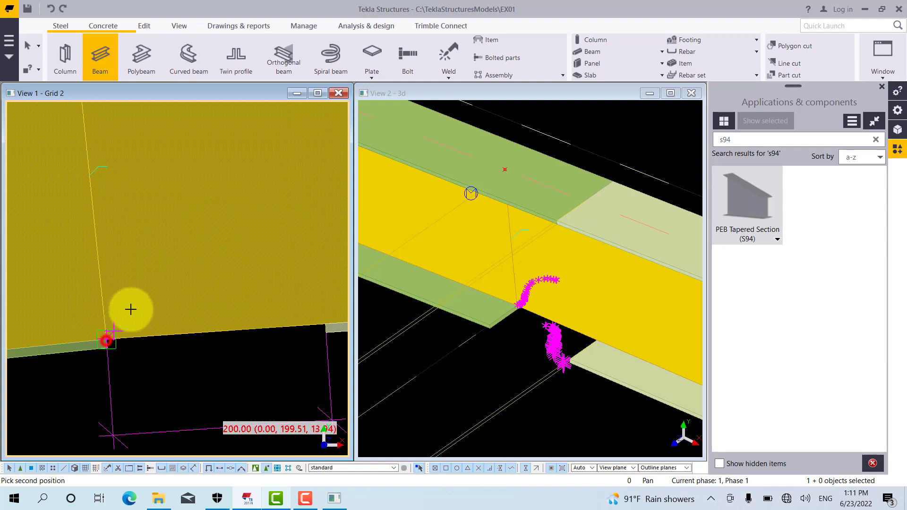
right_click(134, 309)
click(137, 339)
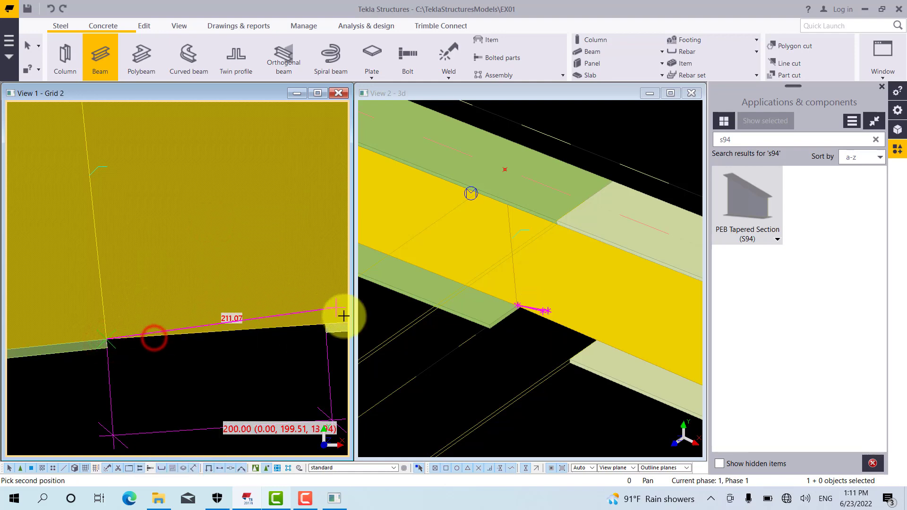
click(327, 325)
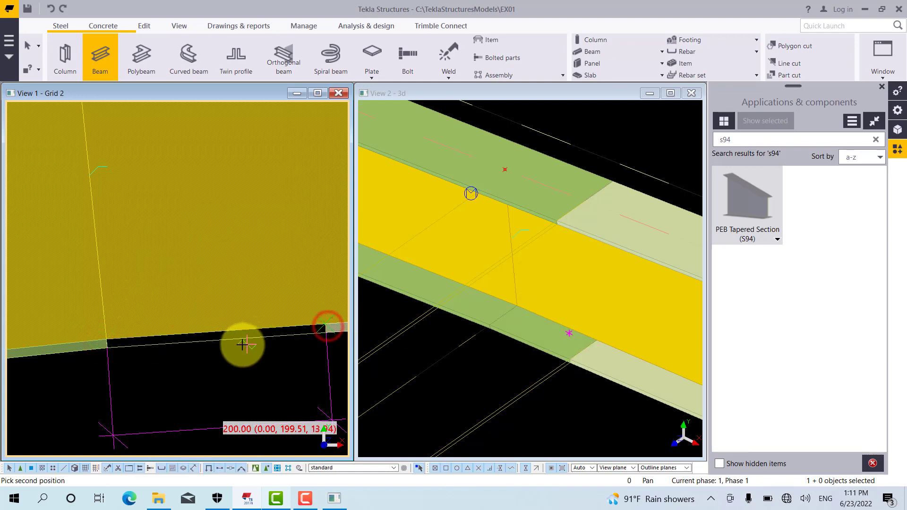
right_click(220, 353)
click(255, 195)
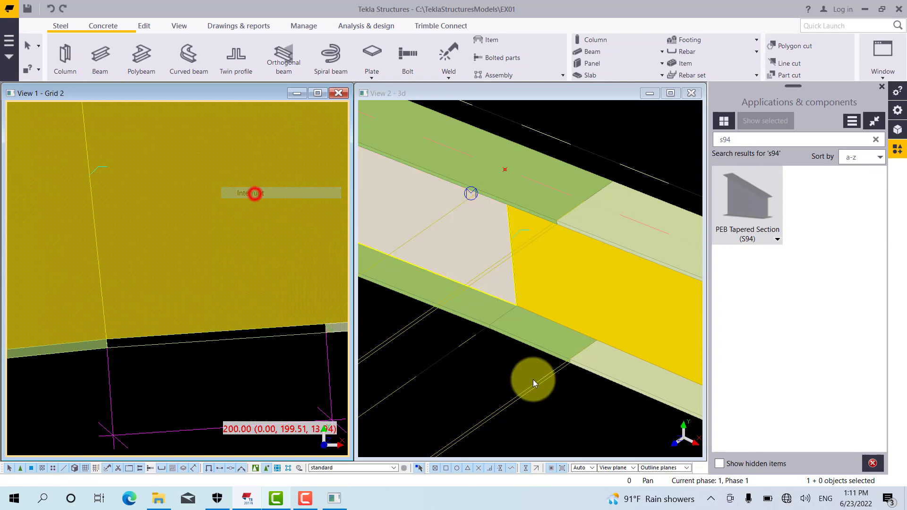
Inspect the new bottom flange piece and the joint between the second and third rafters in the 3D and grid views
click(497, 367)
key(v)
click(547, 303)
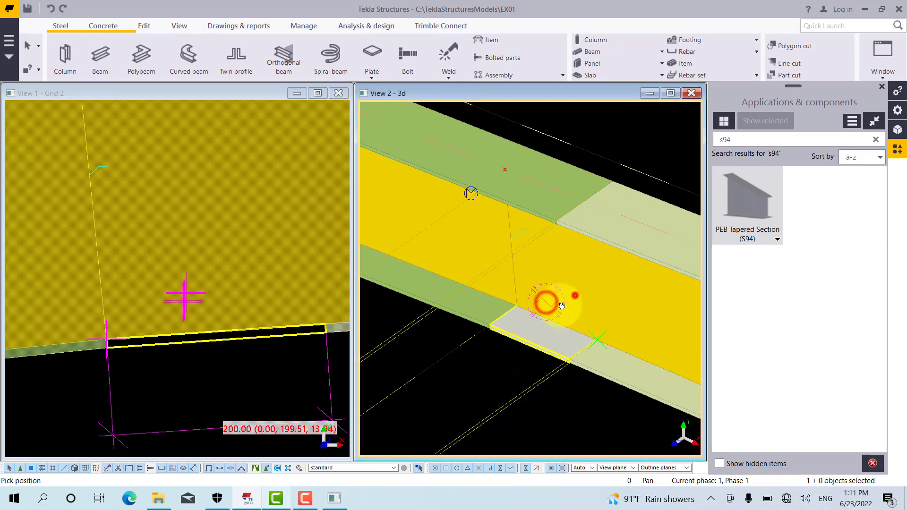
mouse_move(576, 296)
ctrl+middle_down()
mouse_move(361, 252)
mouse_move(458, 330)
mouse_move(580, 301)
ctrl+middle_up()
right_click(217, 354)
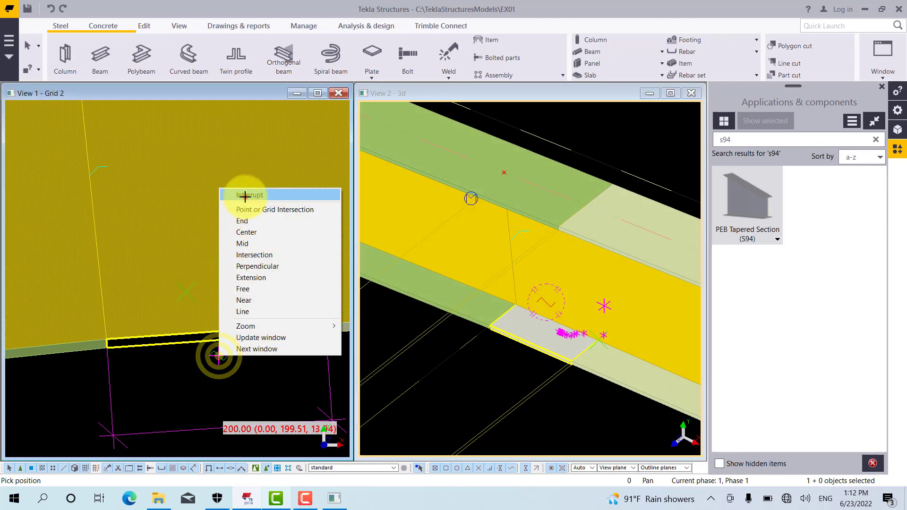
click(245, 197)
click(194, 361)
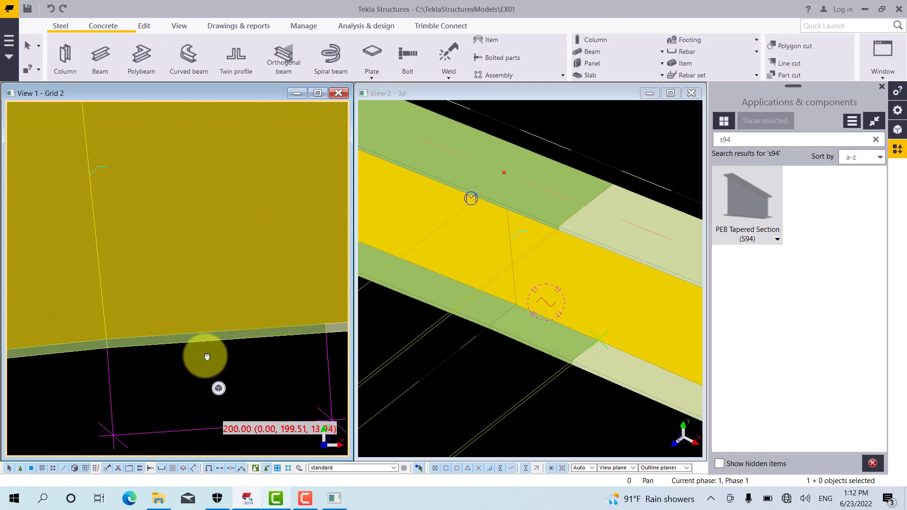
middle_drag(203, 357, 184, 382)
scroll(181, 385, down, 3)
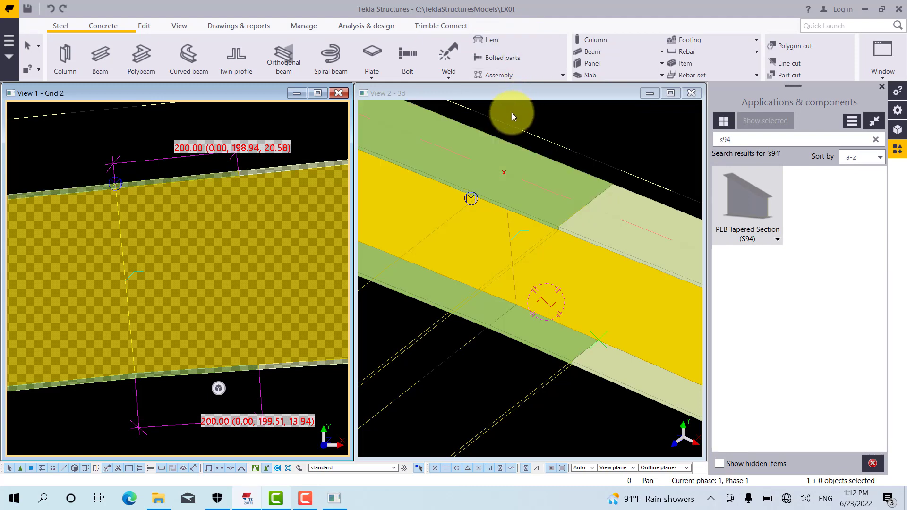
click(62, 27)
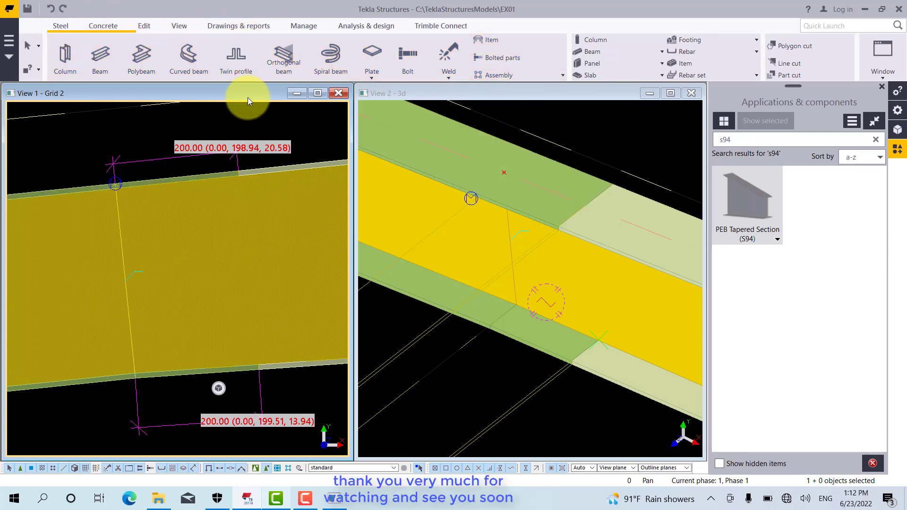
click(143, 29)
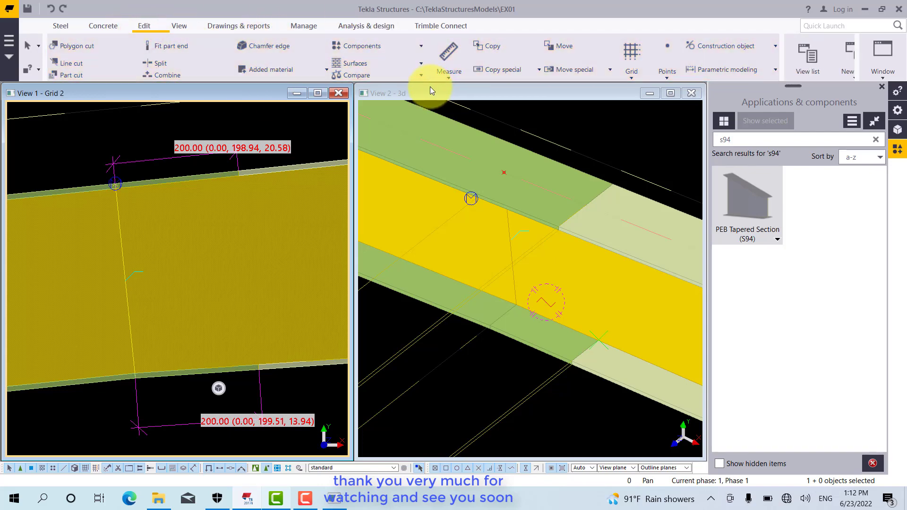